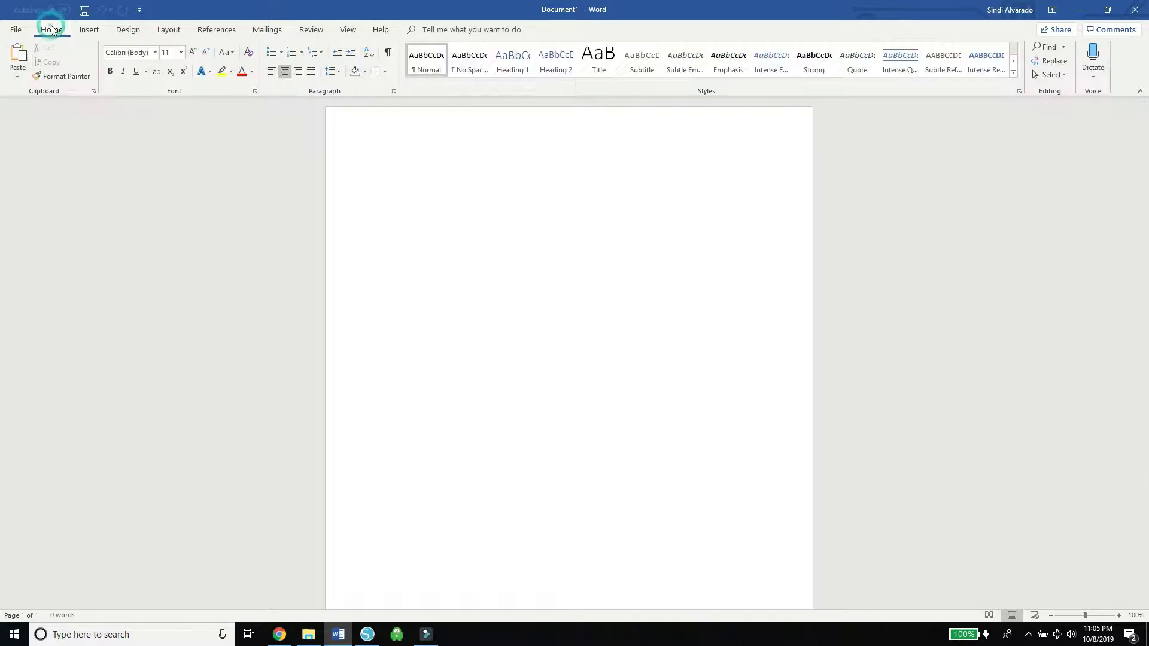
# Switch the blank page to landscape orientation from the Layout tab
pyautogui.click(170, 30)
pyautogui.click(52, 60)
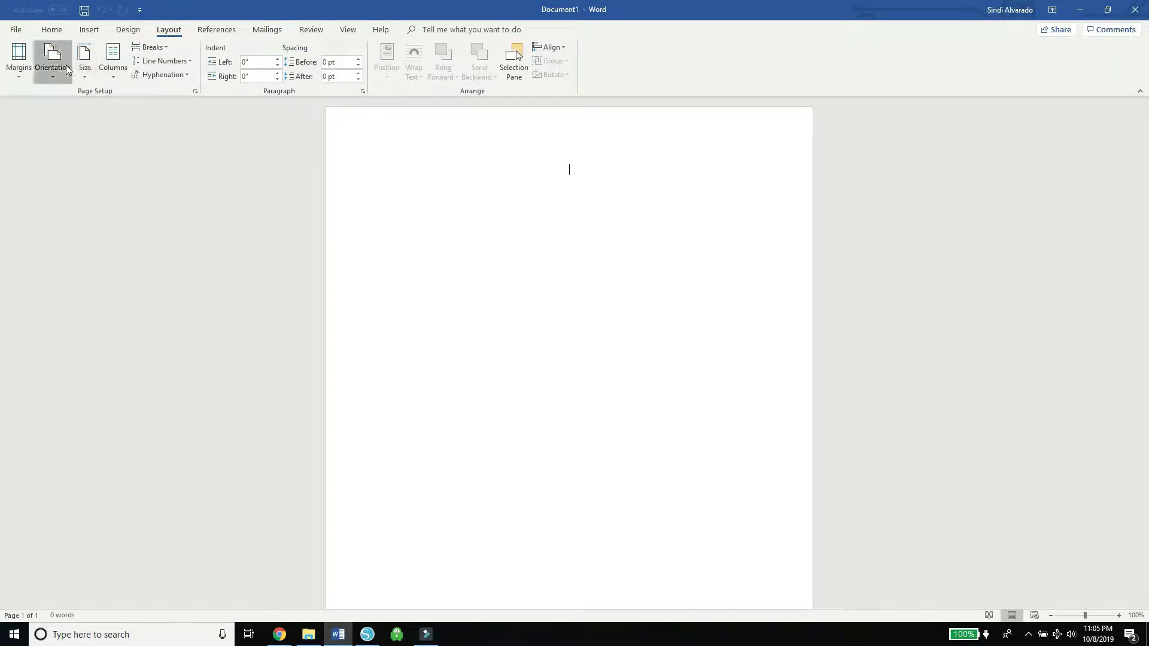
pyautogui.click(69, 132)
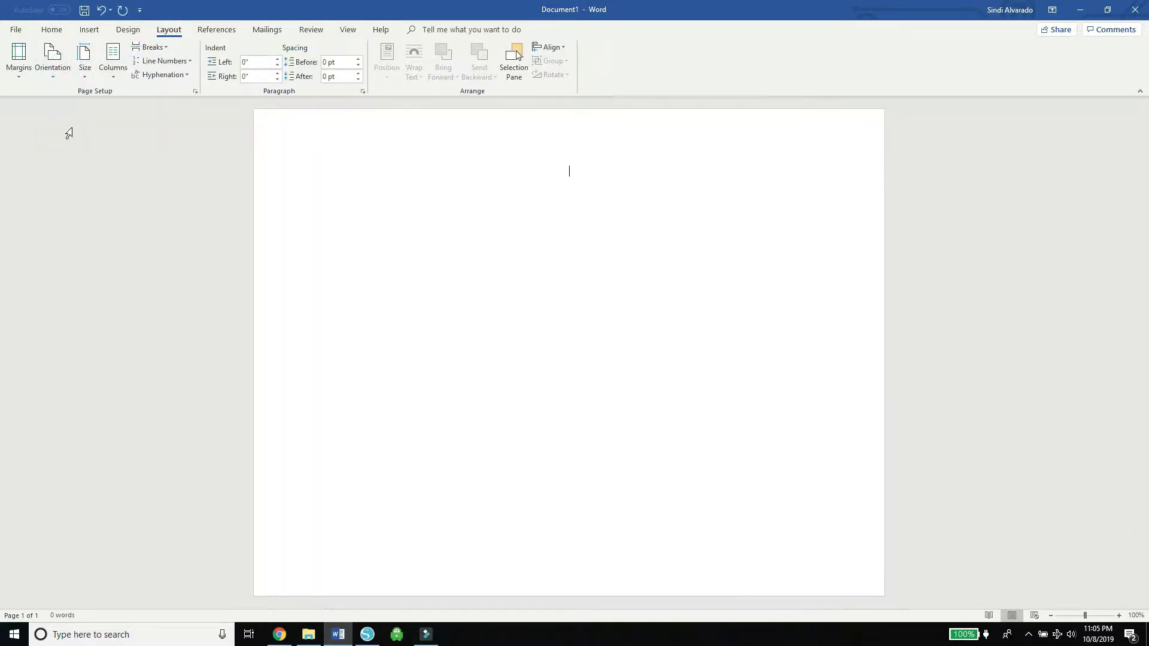
# Open the Insert Picture dialog to browse for an image file
pyautogui.click(88, 30)
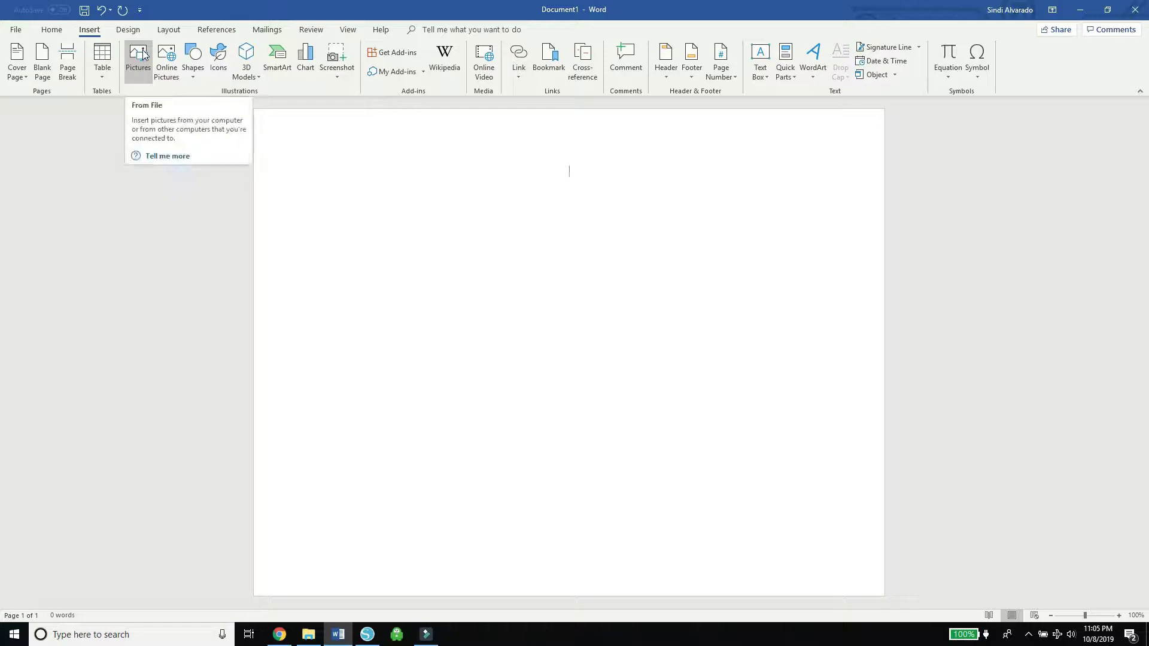
pyautogui.click(138, 57)
pyautogui.click(83, 30)
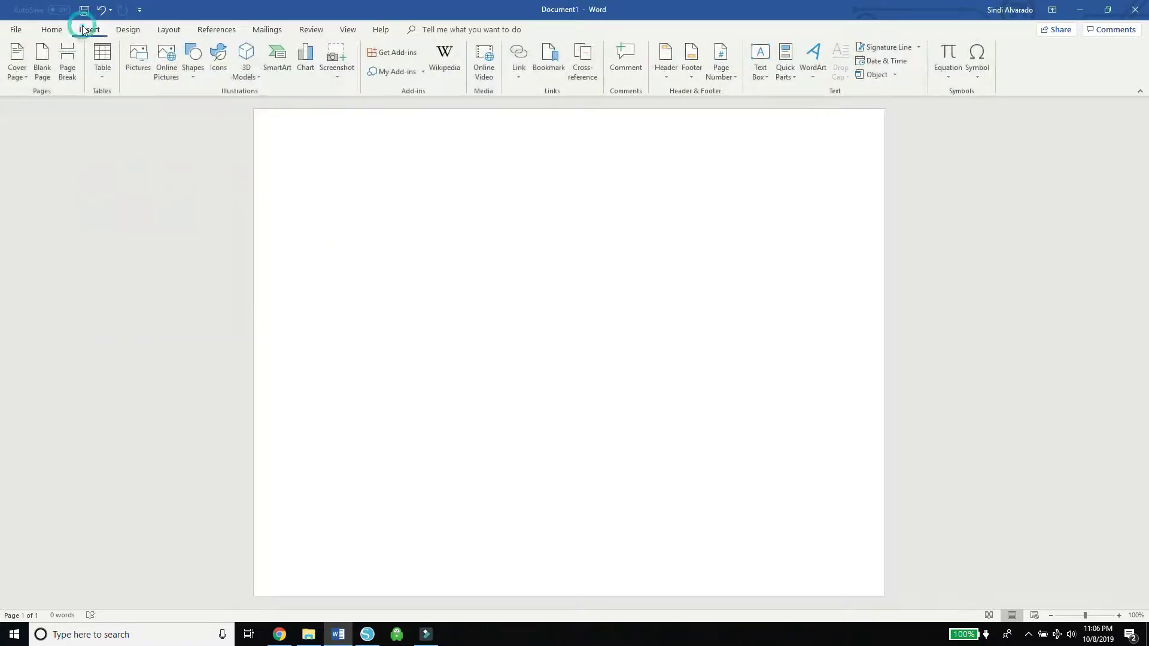
pyautogui.click(141, 62)
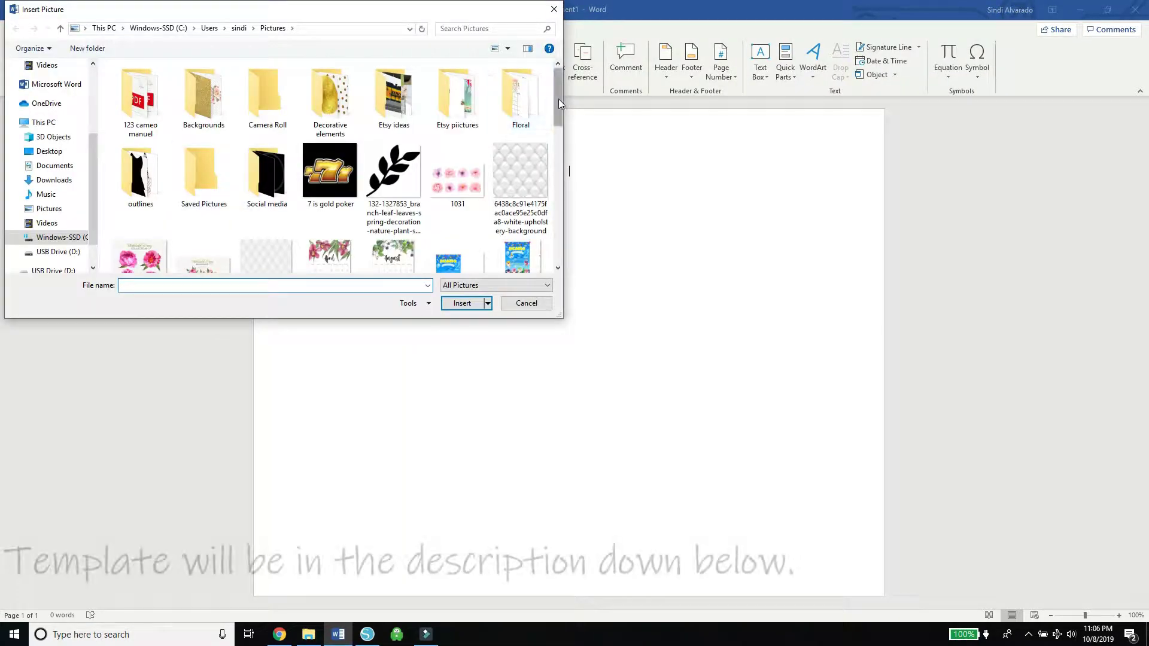
# Insert the 'jurassic world invites' picture and set its wrapping to In Front of Text
pyautogui.moveTo(559, 98); pyautogui.dragTo(546, 183)
pyautogui.scroll(-2, 547, 183)
pyautogui.click(139, 171)
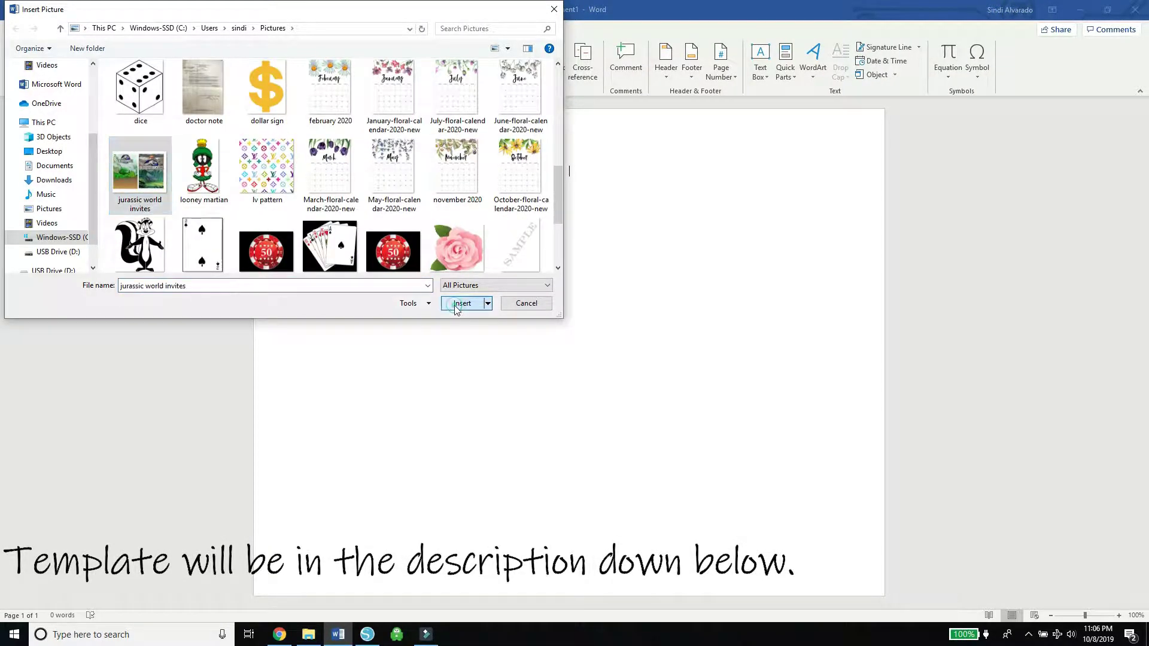
pyautogui.click(461, 303)
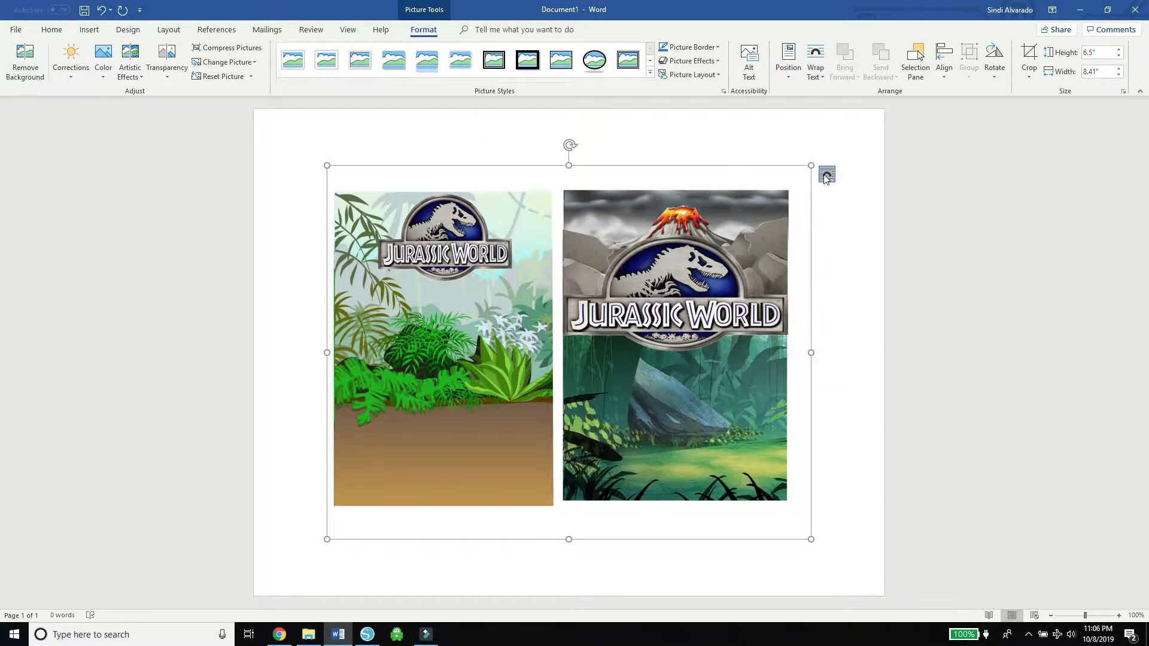
pyautogui.click(825, 175)
pyautogui.click(915, 286)
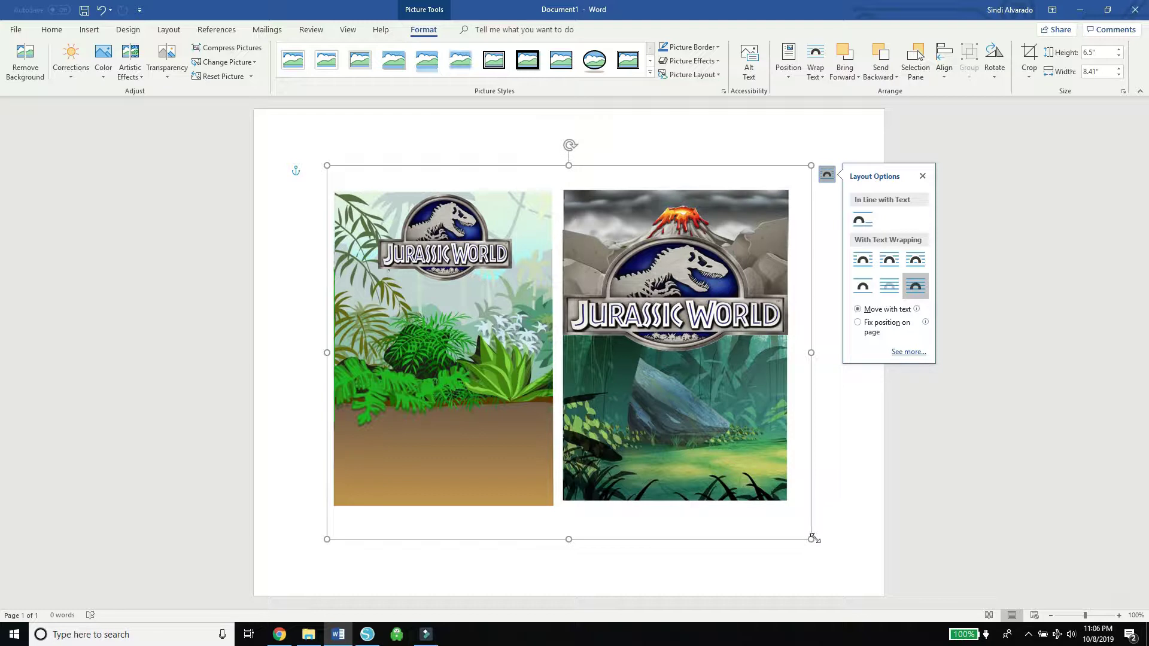
# Crop to the volcano panel, move it left, and enlarge it to about 6.95 by 5.02 inches
pyautogui.click(1028, 60)
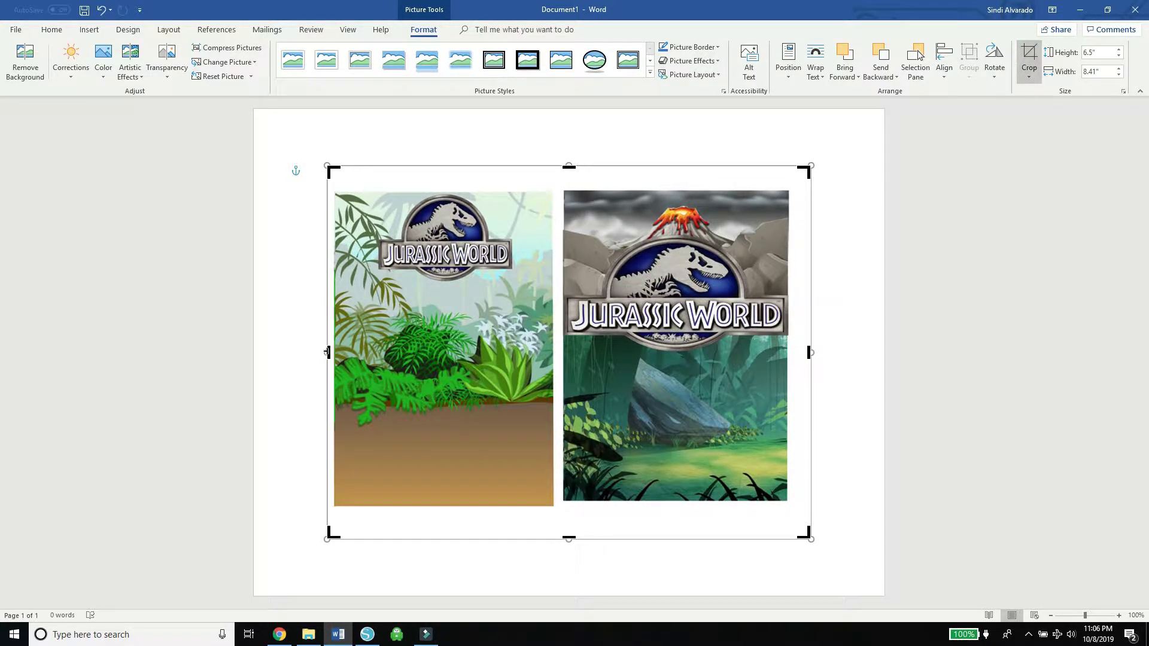
pyautogui.moveTo(327, 352); pyautogui.dragTo(564, 290)
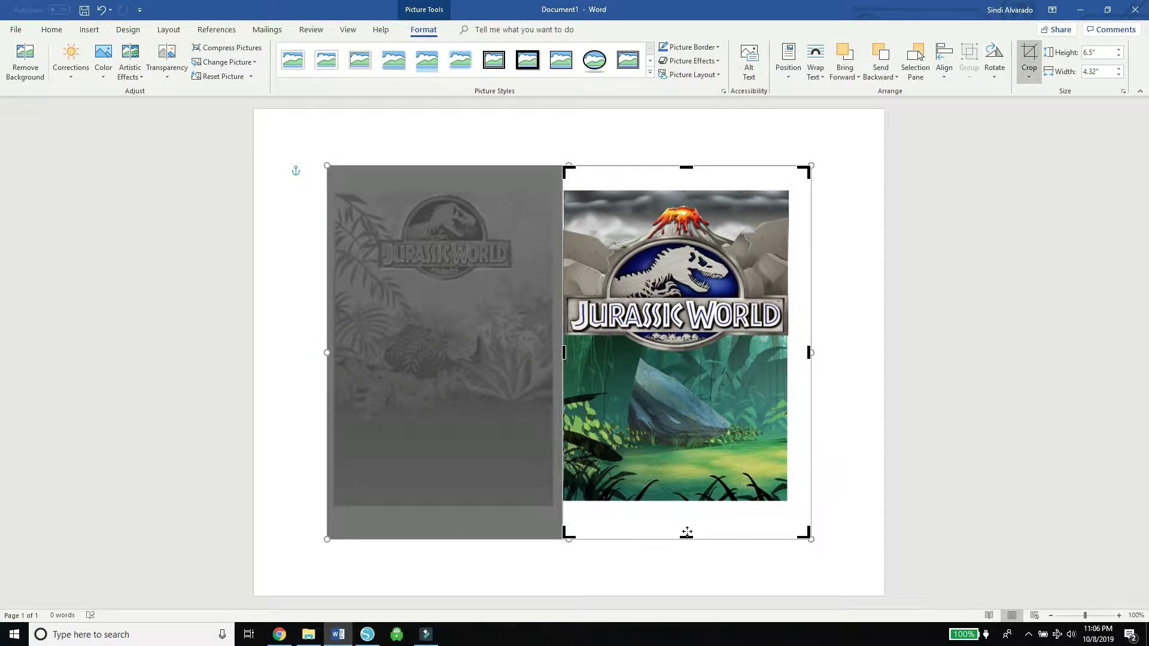
pyautogui.moveTo(686, 538); pyautogui.dragTo(678, 500)
pyautogui.moveTo(808, 334); pyautogui.dragTo(788, 333)
pyautogui.moveTo(671, 167); pyautogui.dragTo(671, 191)
pyautogui.click(1029, 54)
pyautogui.moveTo(594, 468); pyautogui.dragTo(329, 443)
pyautogui.moveTo(523, 477); pyautogui.dragTo(587, 564)
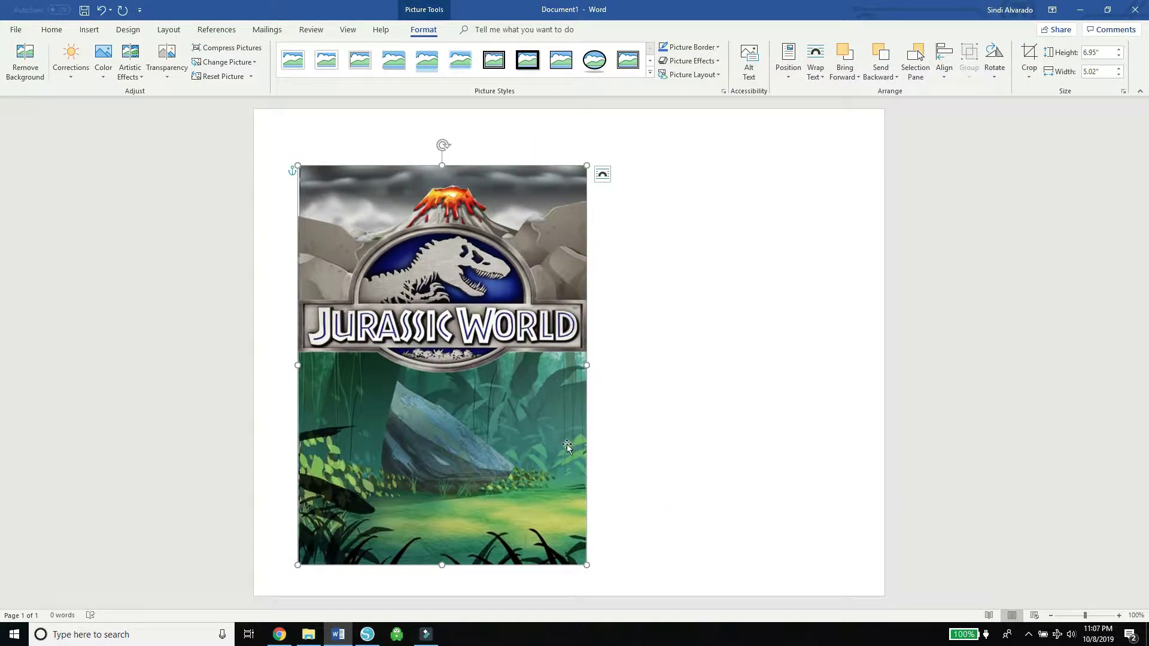
# Align the panel with the margin, stretch it slightly taller and center it vertically
pyautogui.moveTo(442, 363); pyautogui.dragTo(449, 336)
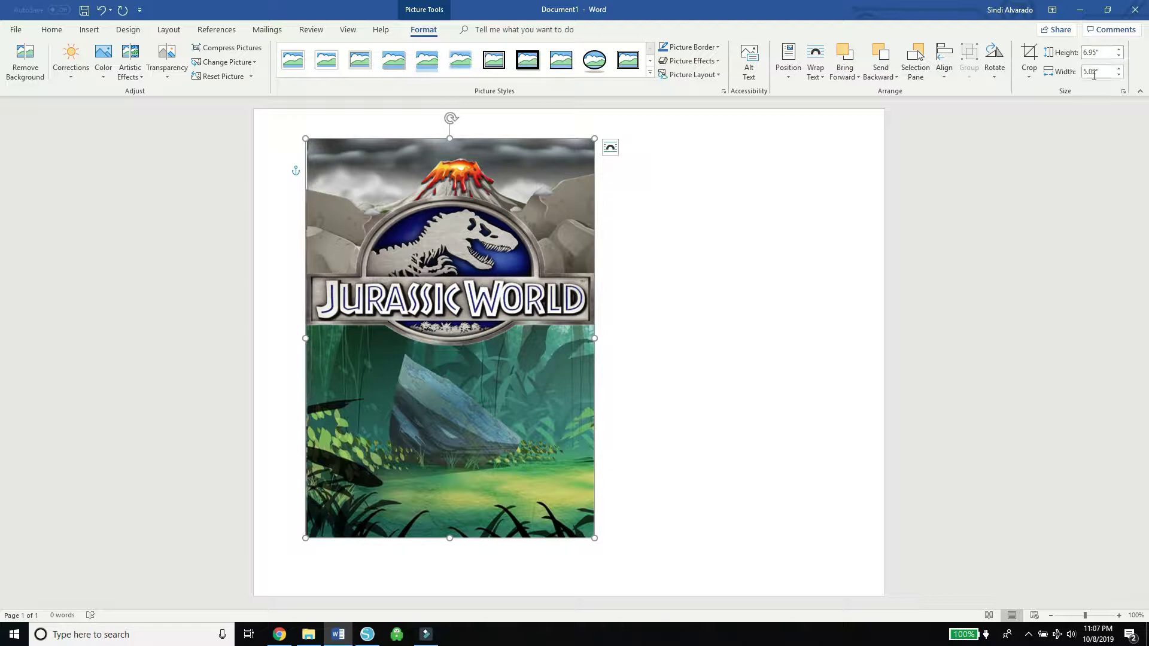
pyautogui.moveTo(451, 138); pyautogui.dragTo(448, 134)
pyautogui.moveTo(471, 203); pyautogui.dragTo(473, 218)
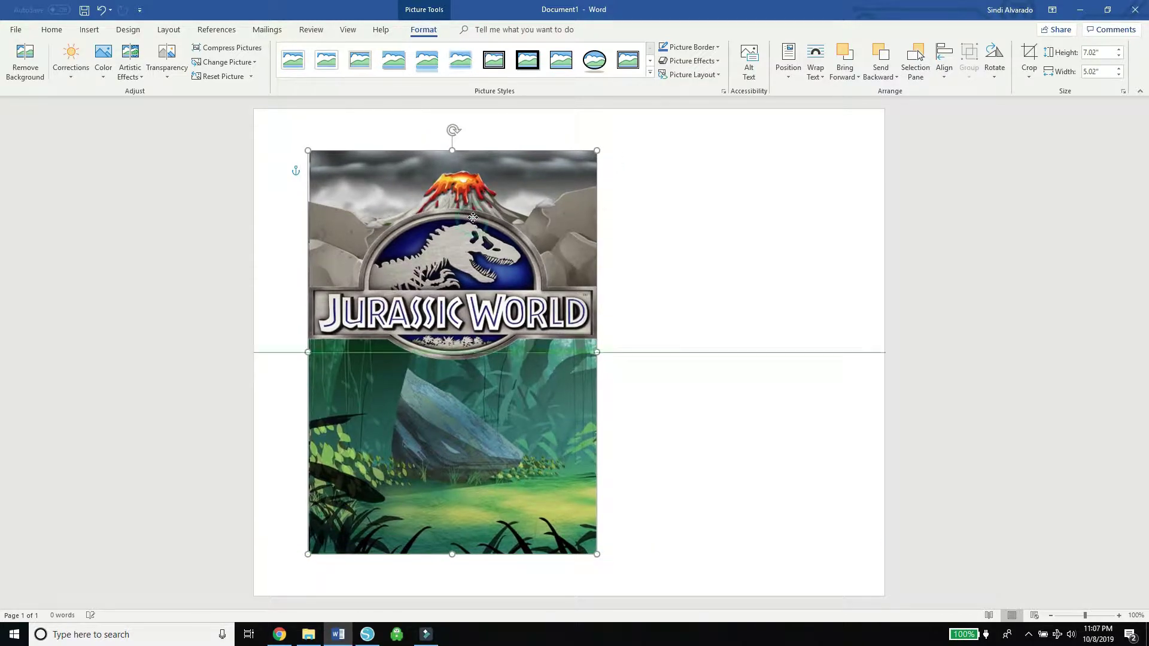
# Copy and paste the panel, arranging the two identical 7.02 by 5.02 inch panels side by side
pyautogui.rightClick(473, 219)
pyautogui.click(487, 245)
pyautogui.rightClick(470, 242)
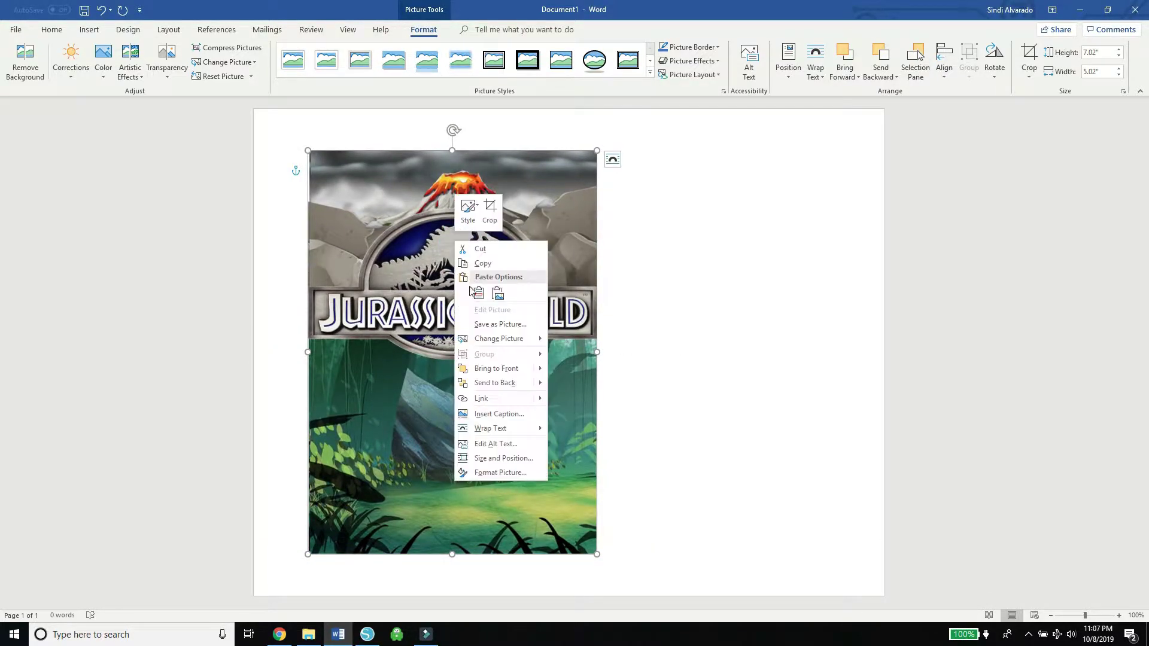
pyautogui.click(474, 293)
pyautogui.moveTo(474, 293); pyautogui.dragTo(720, 284)
pyautogui.moveTo(494, 309); pyautogui.dragTo(459, 309)
pyautogui.moveTo(674, 314); pyautogui.dragTo(681, 309)
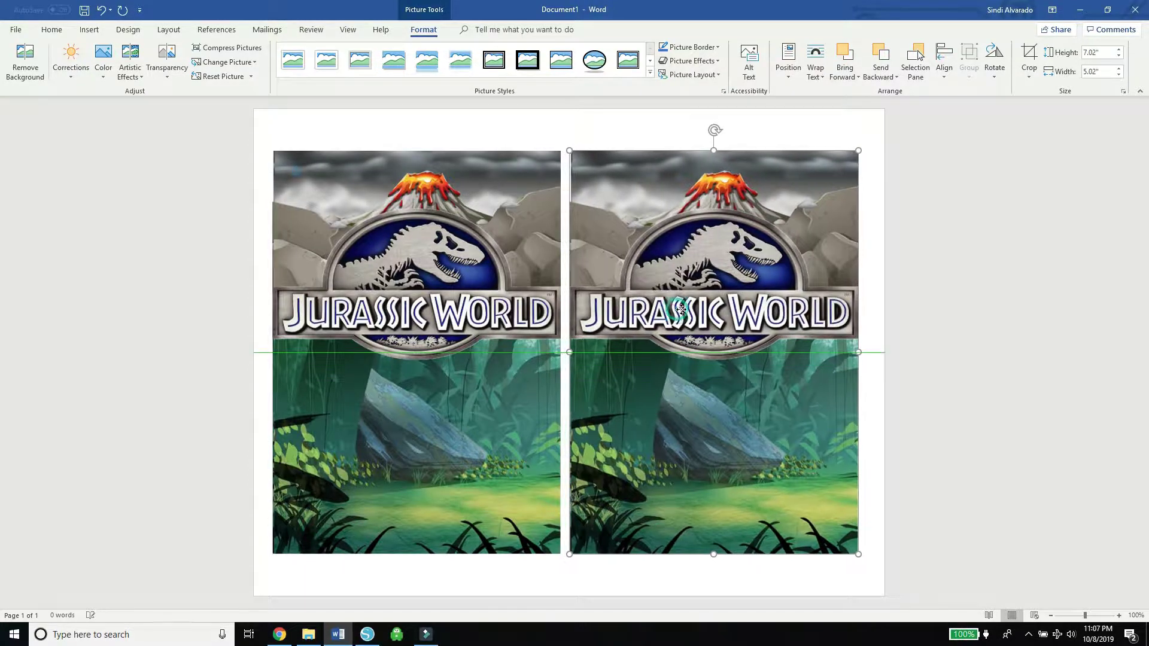
pyautogui.click(588, 145)
pyautogui.click(280, 635)
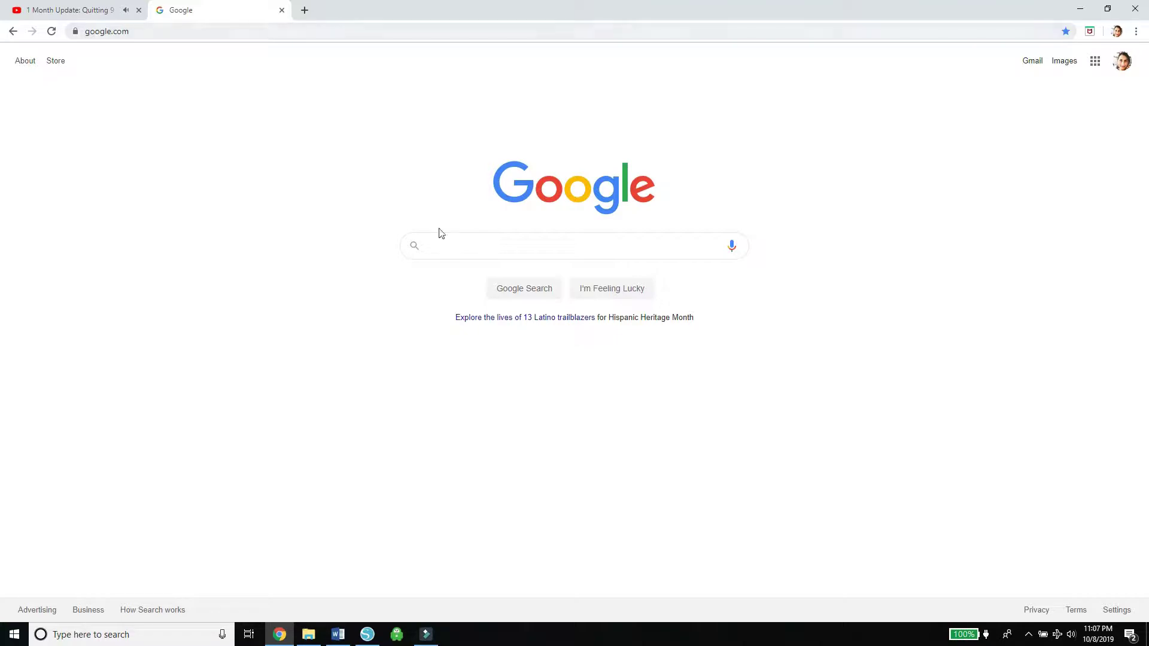
# Search Google Images for 'green jungle background' and preview a few jungle backdrops
pyautogui.write('gree')
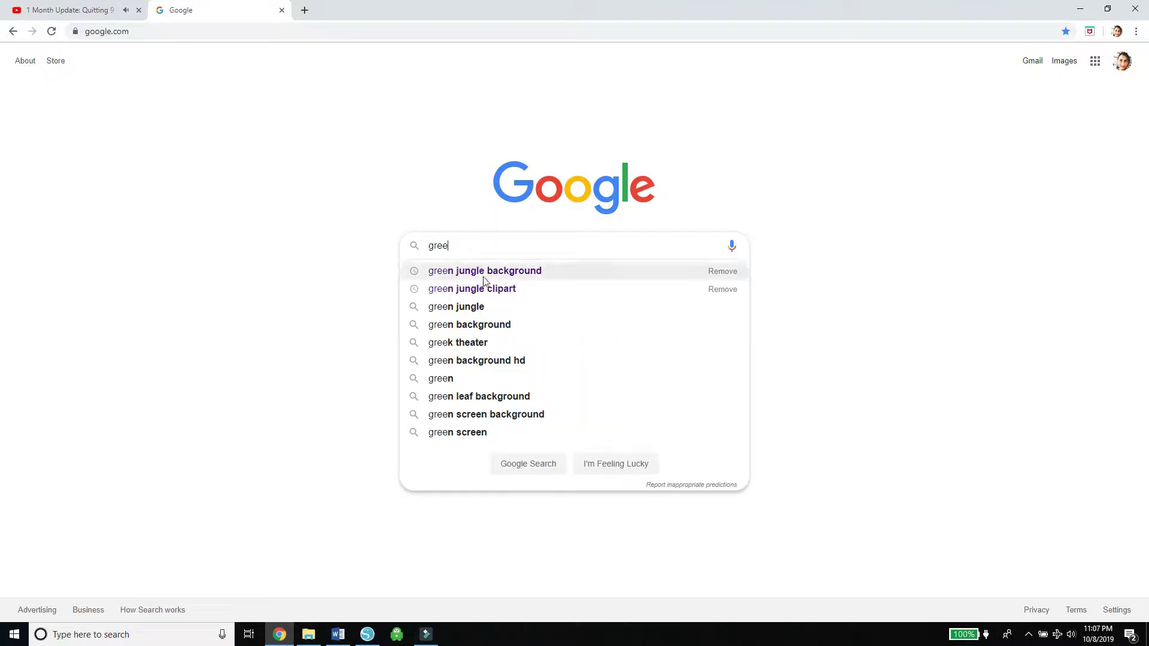
pyautogui.click(486, 270)
pyautogui.click(158, 103)
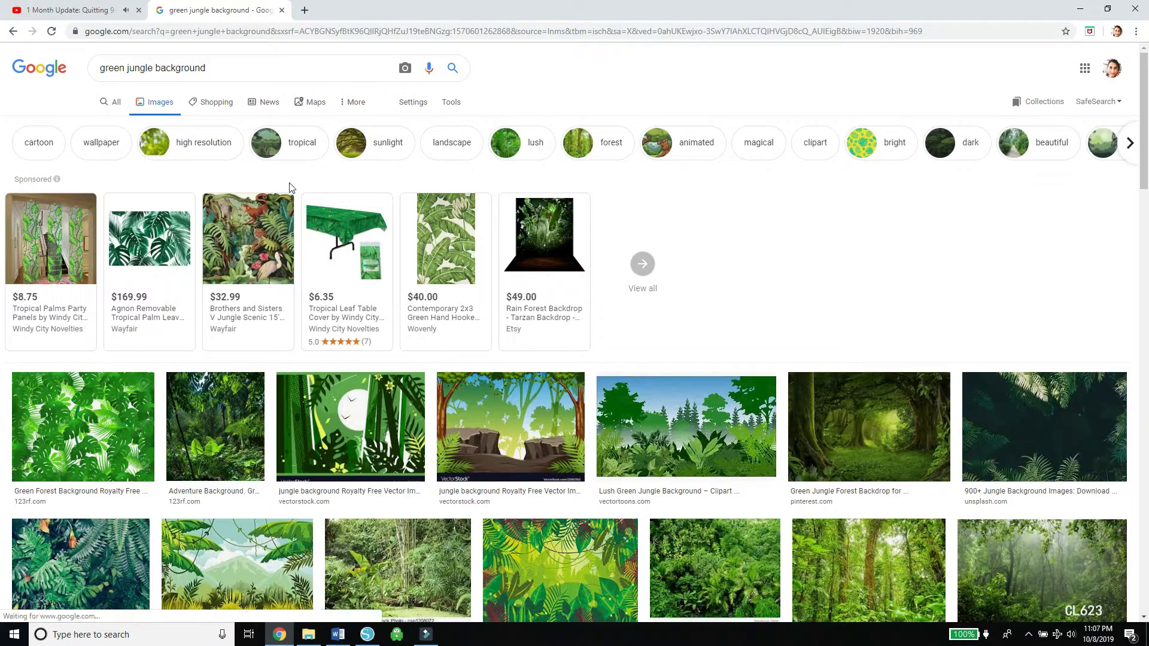
pyautogui.scroll(-5, 716, 435)
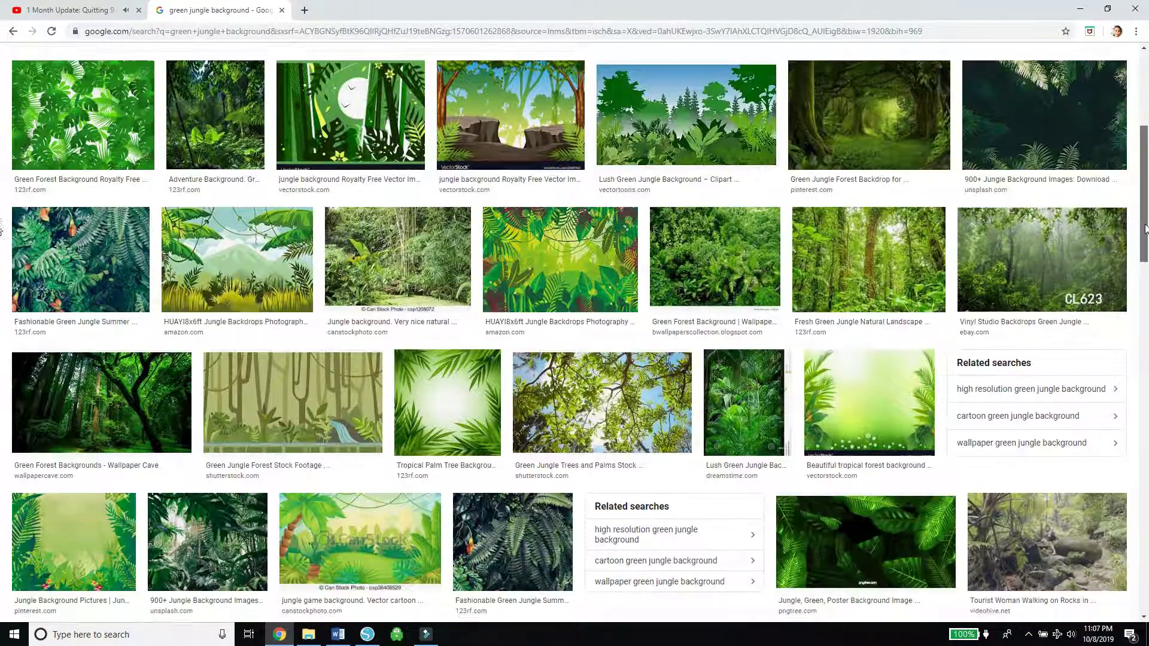
pyautogui.click(307, 289)
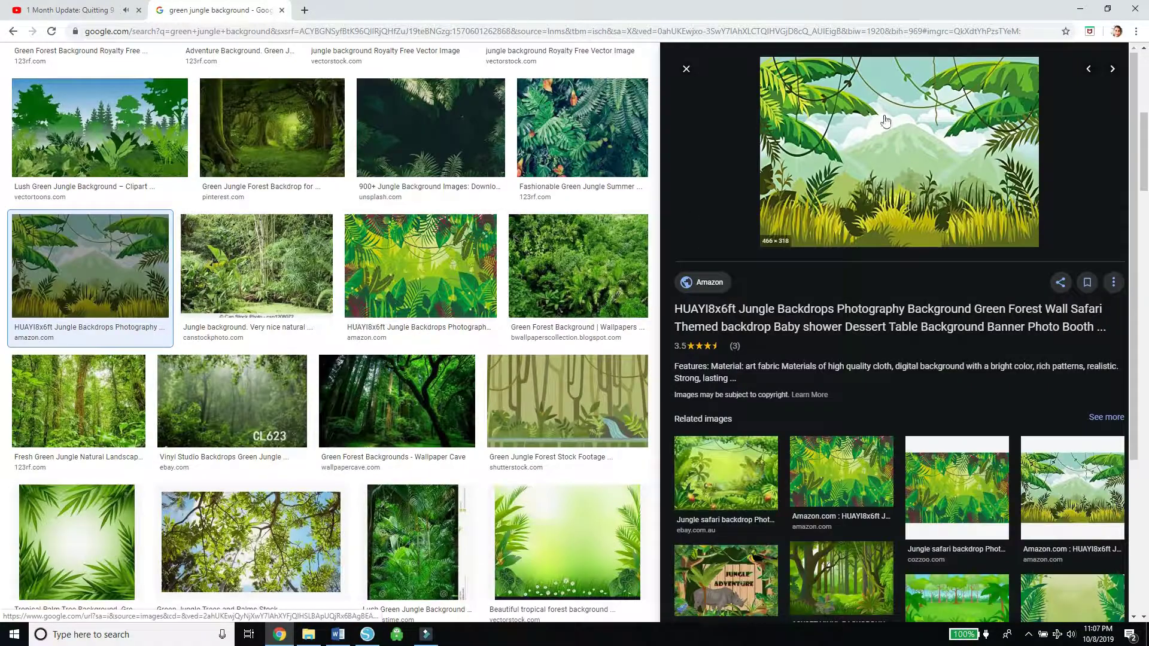
pyautogui.click(949, 575)
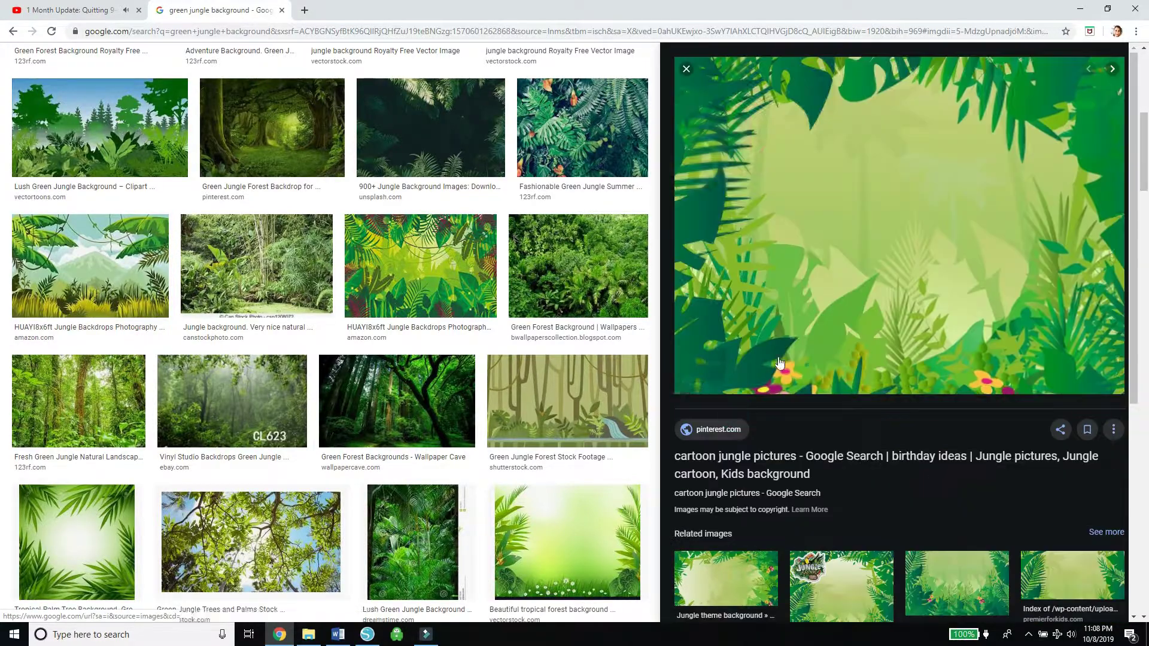
pyautogui.click(724, 419)
pyautogui.click(687, 69)
pyautogui.scroll(8, 892, 116)
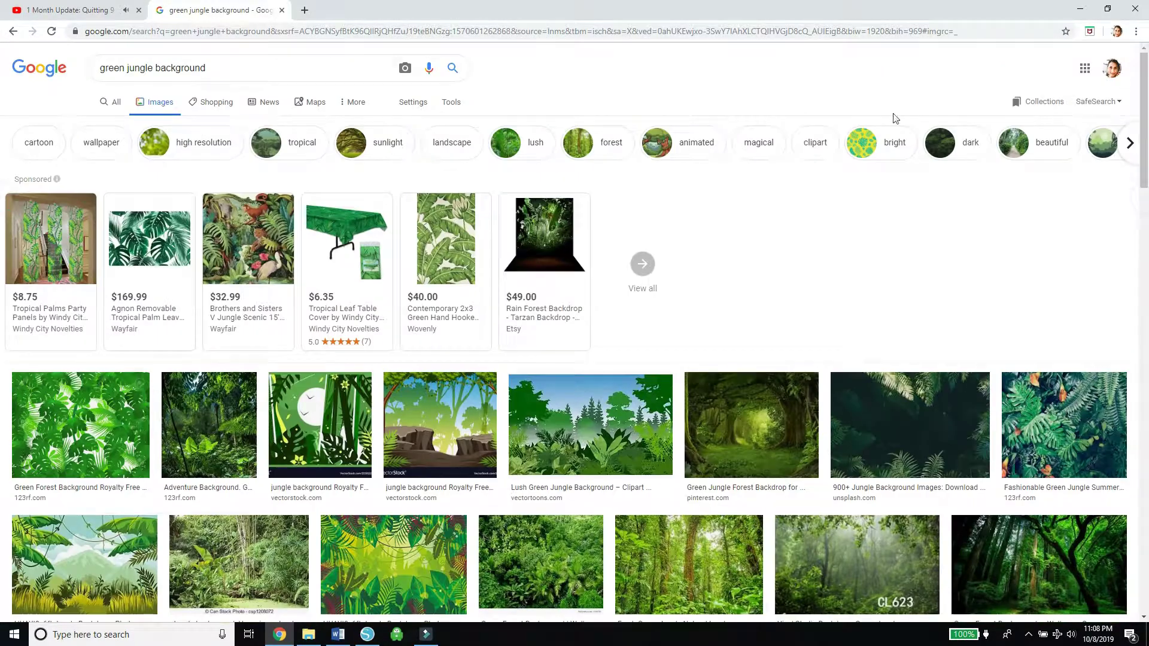
# Search Google for 'dinosaur png' and preview the first T-rex image
pyautogui.write('di')
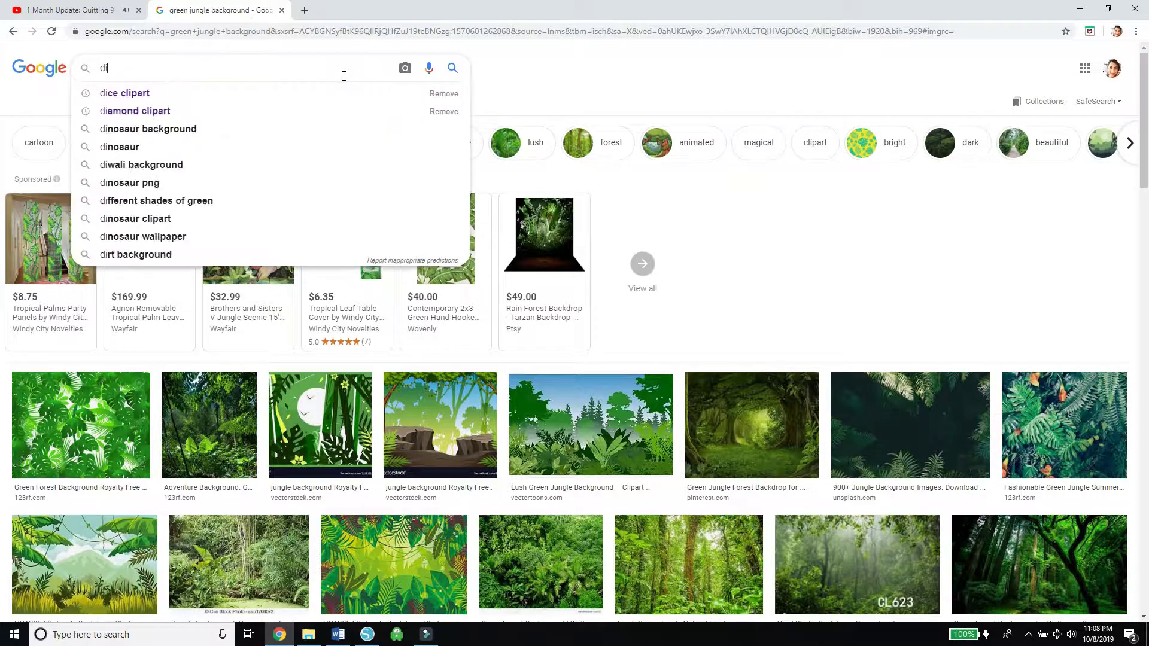
pyautogui.write('nosaur png')
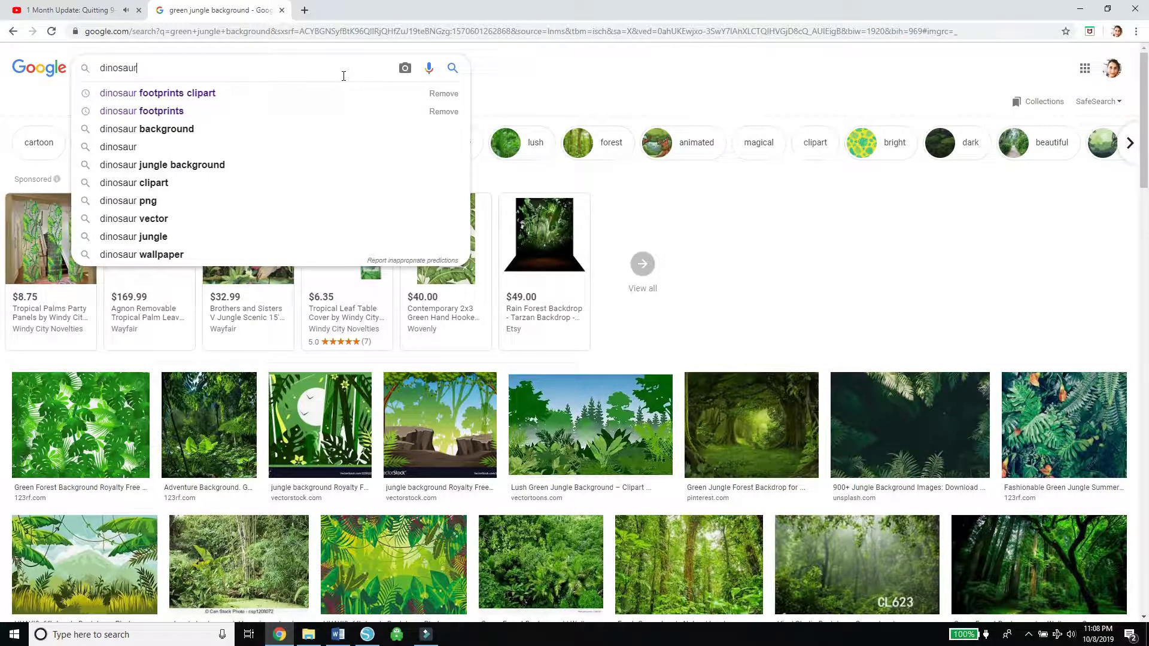
pyautogui.press('Return')
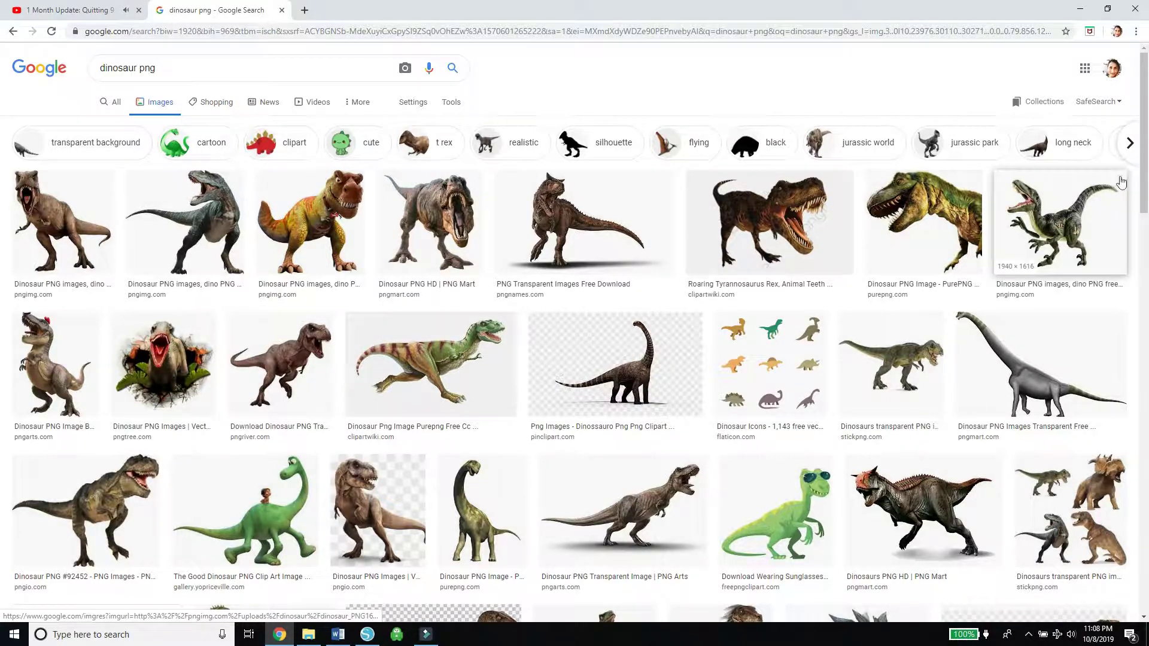
pyautogui.scroll(-6, 3, 277)
pyautogui.scroll(-9, 3, 277)
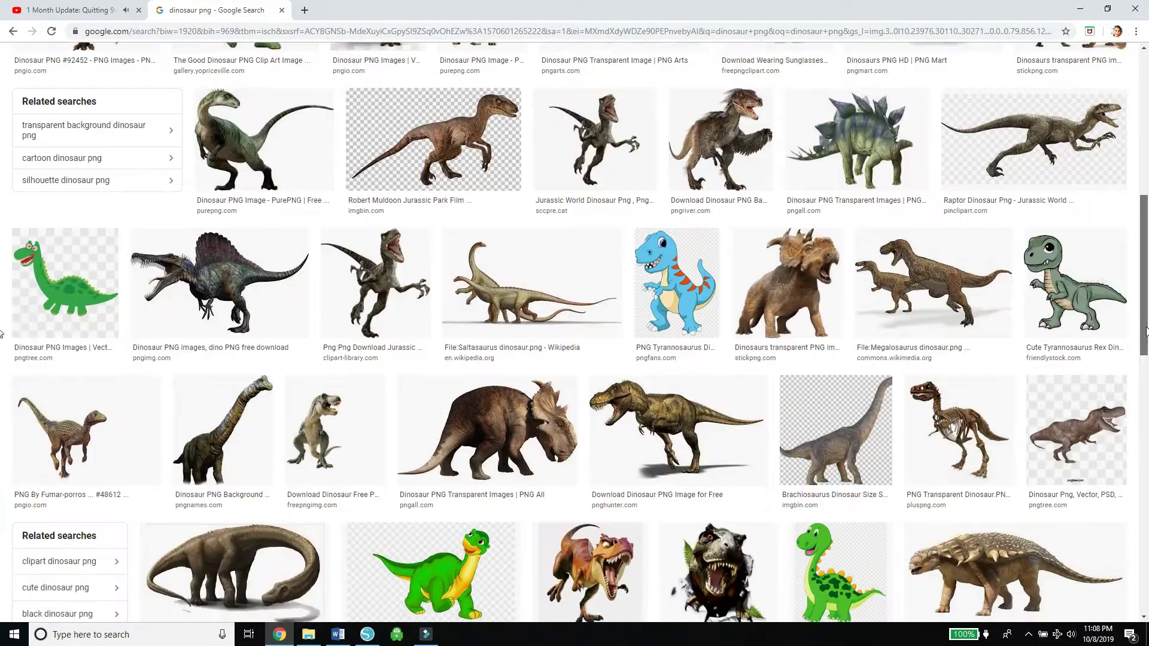
pyautogui.scroll(15, 616, 522)
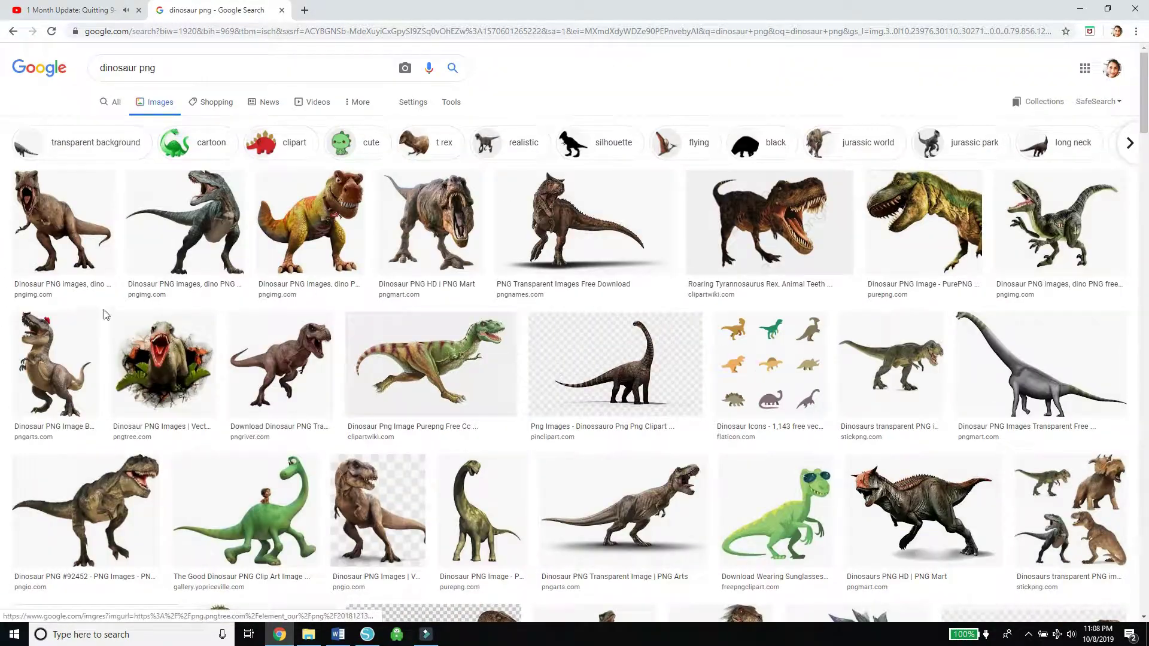
pyautogui.click(73, 236)
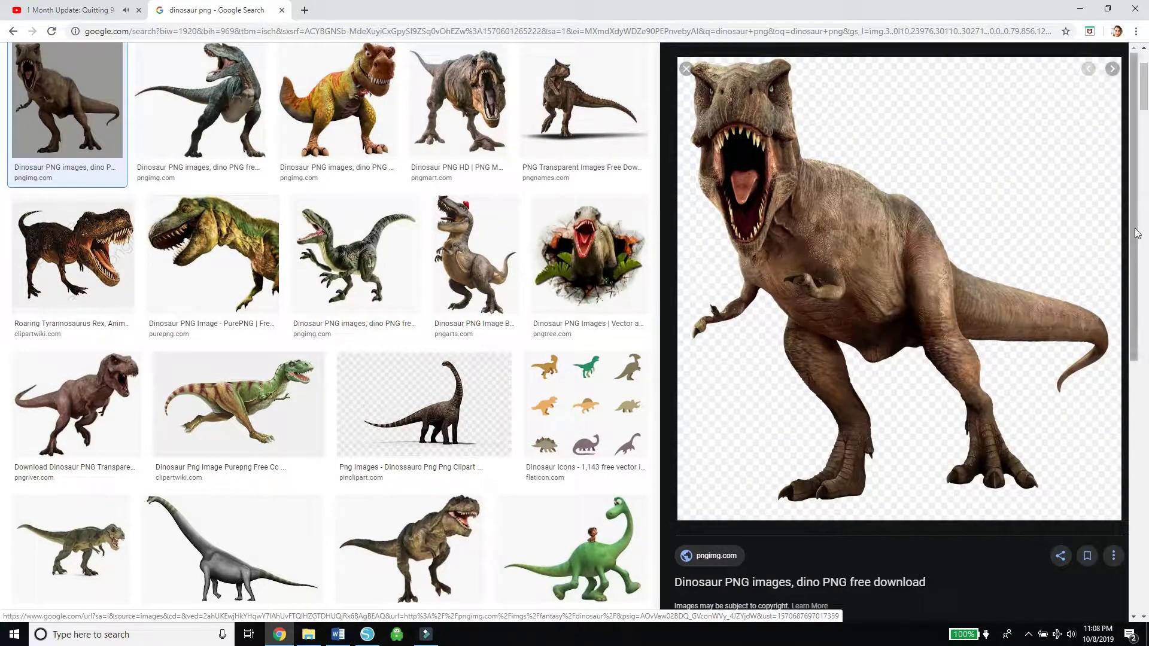
pyautogui.moveTo(1135, 233); pyautogui.dragTo(1146, 435)
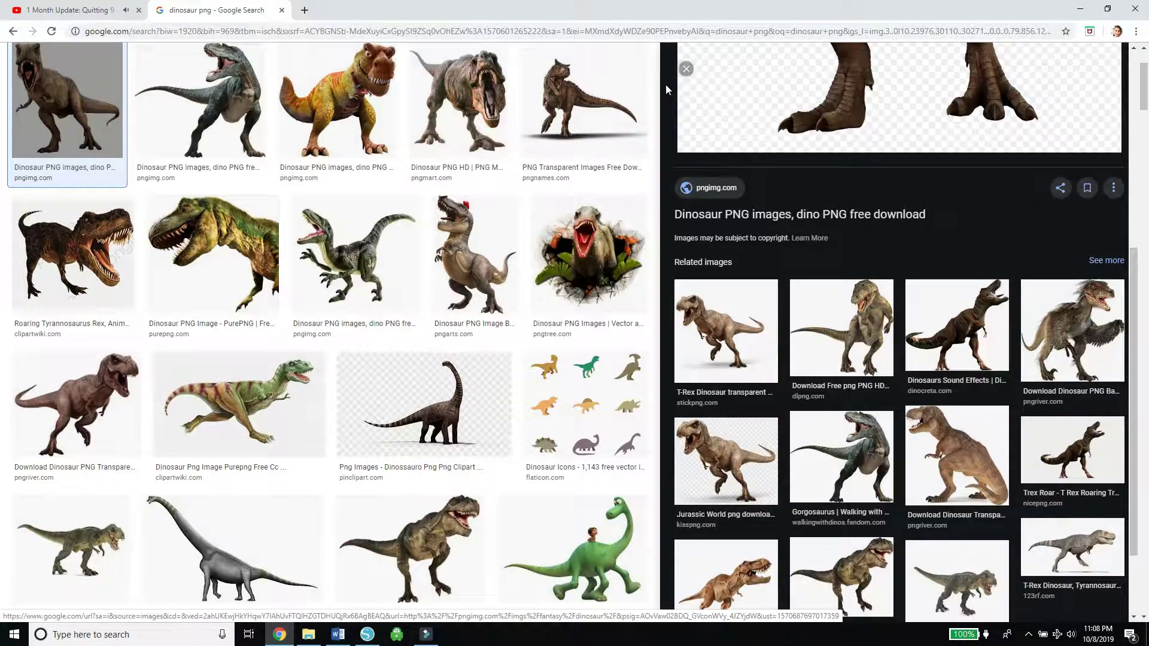
pyautogui.click(687, 69)
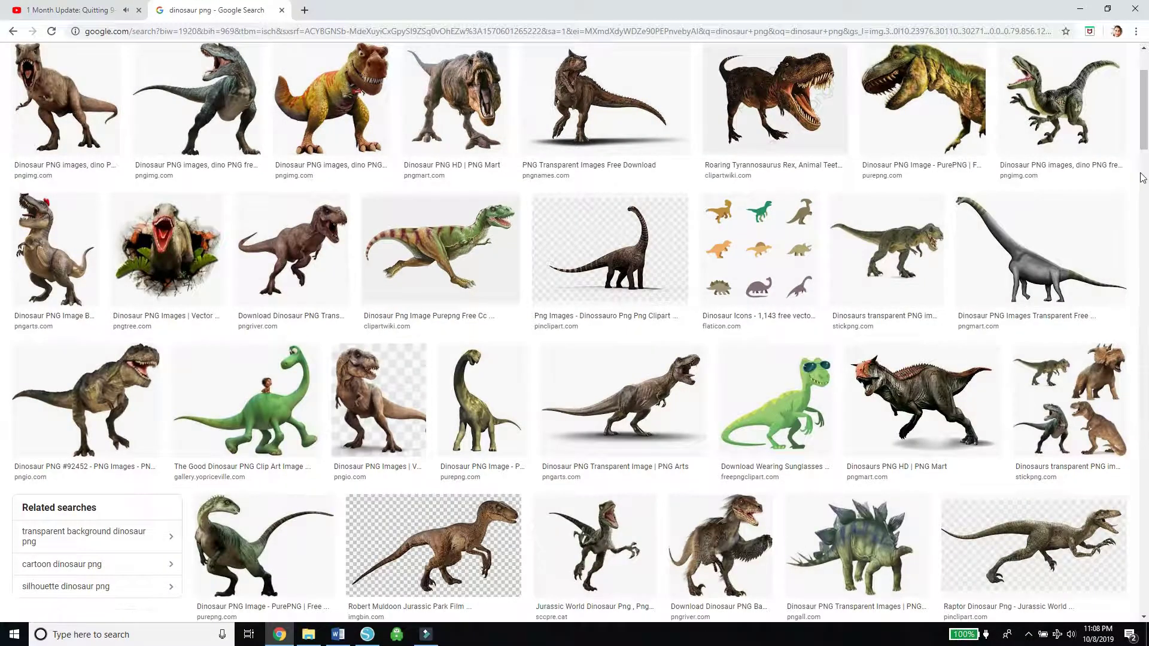
# Preview the pngio and related Pinterest T-rex images, bring up save options, then close the preview
pyautogui.moveTo(1147, 126); pyautogui.dragTo(1147, 97)
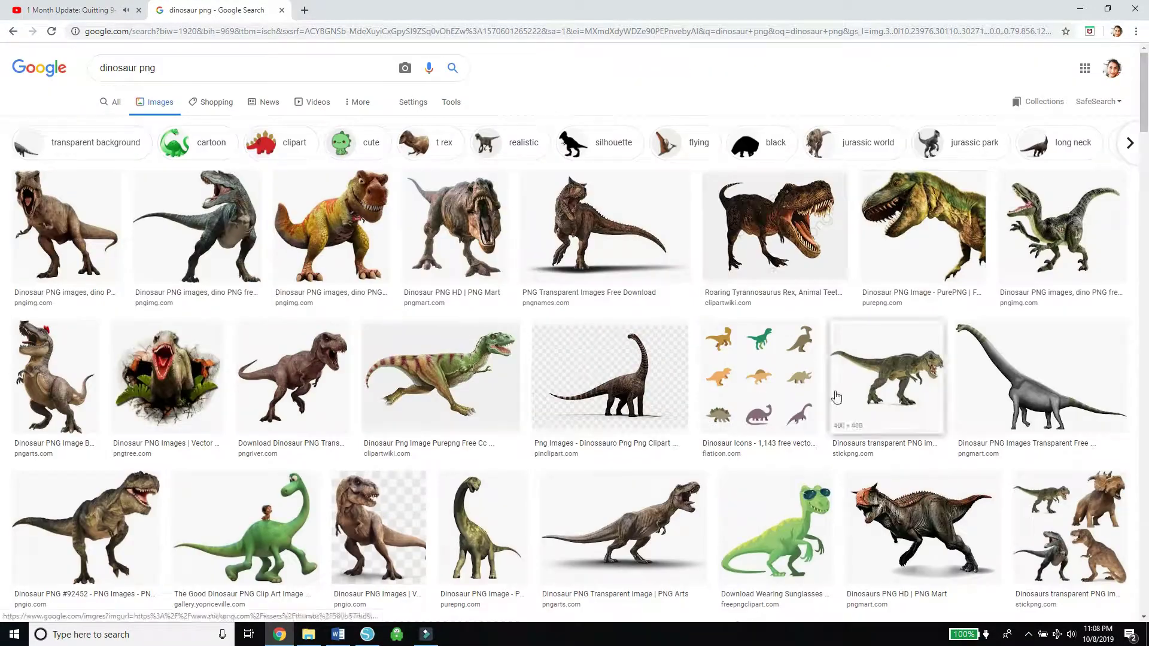
pyautogui.click(348, 522)
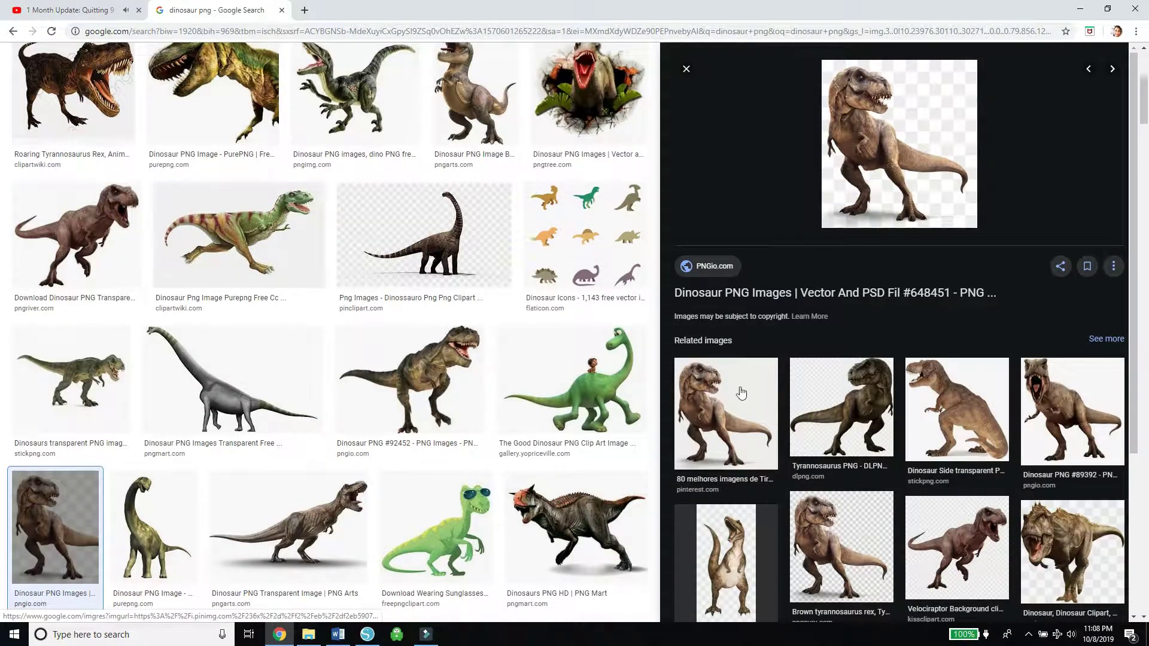
pyautogui.click(817, 359)
pyautogui.scroll(-3, 1025, 281)
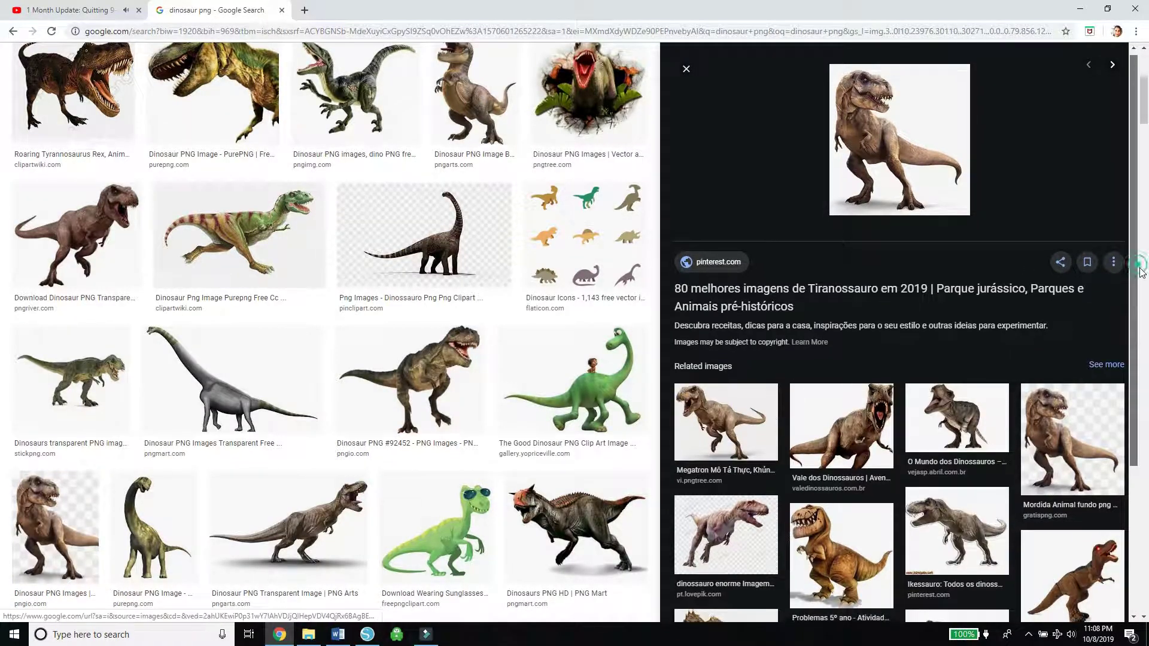
pyautogui.scroll(3, 897, 299)
pyautogui.rightClick(876, 122)
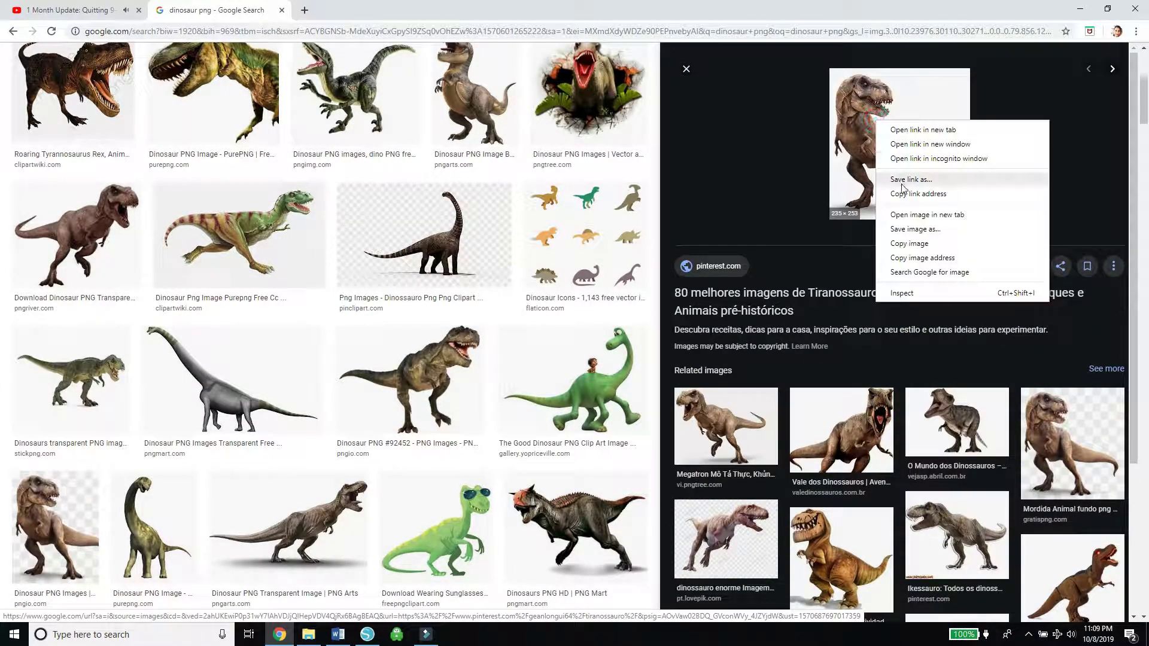
pyautogui.click(686, 69)
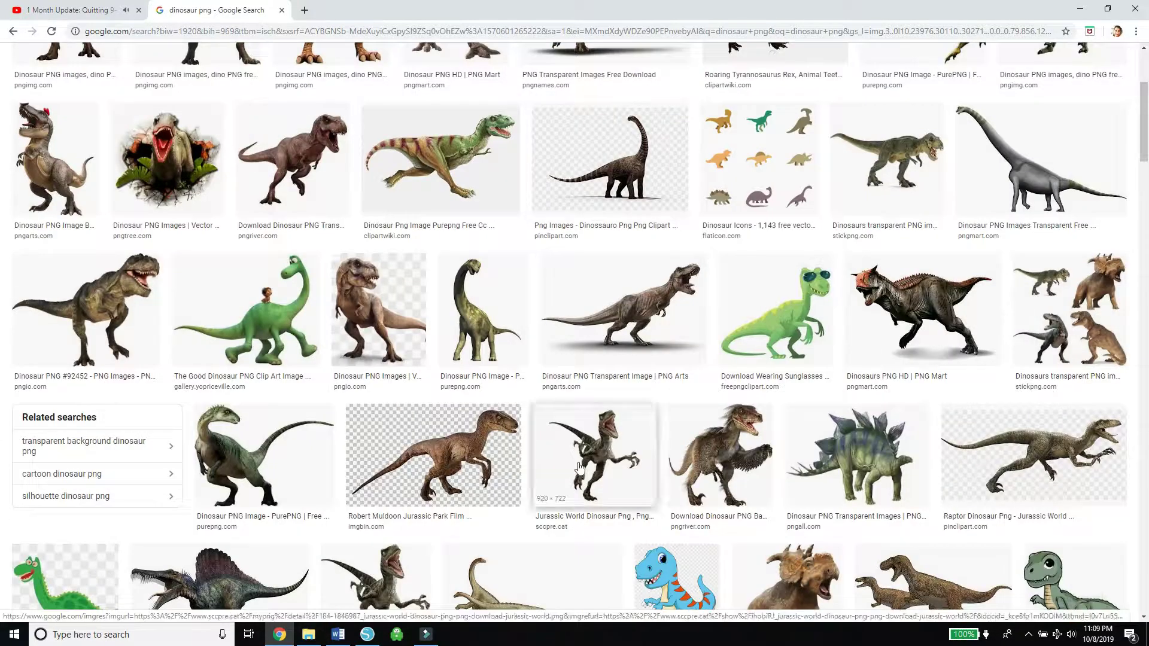
# Open freepik.com in a new browser tab via a Google search
pyautogui.click(304, 9)
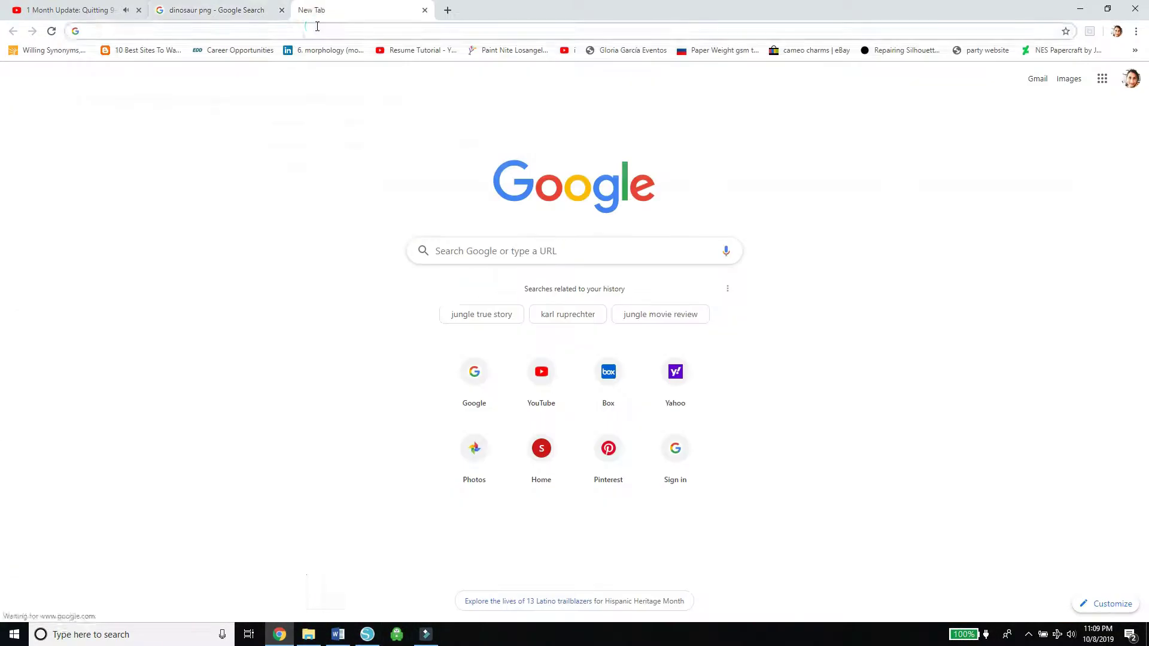
pyautogui.write('freepik')
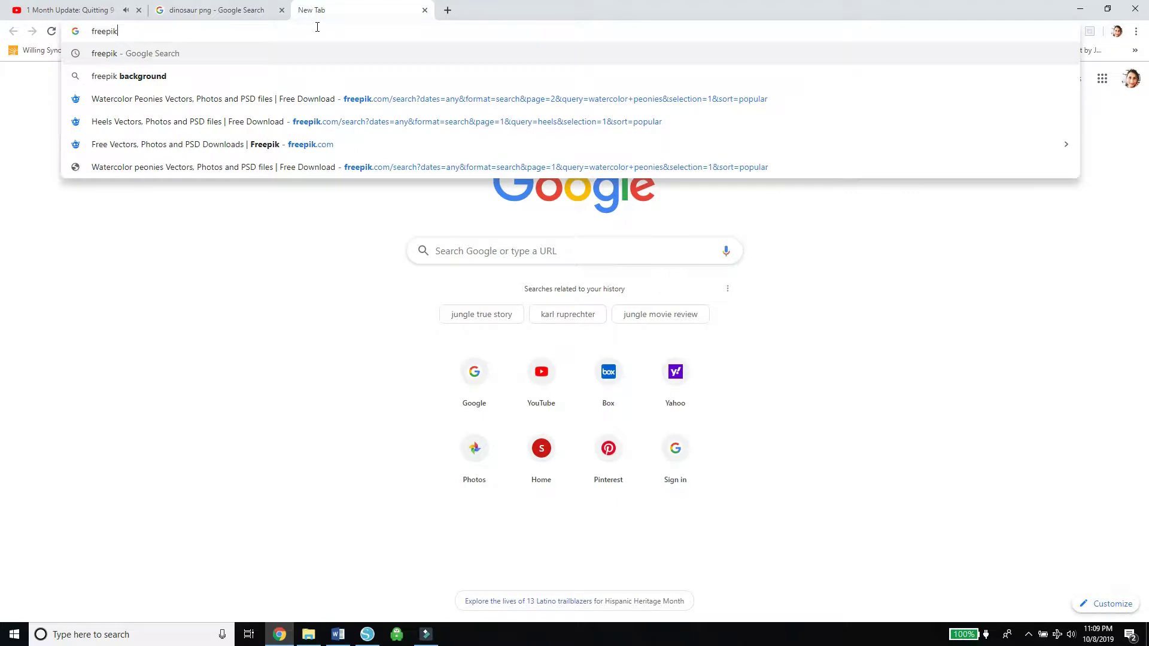
pyautogui.press('Return')
pyautogui.click(274, 154)
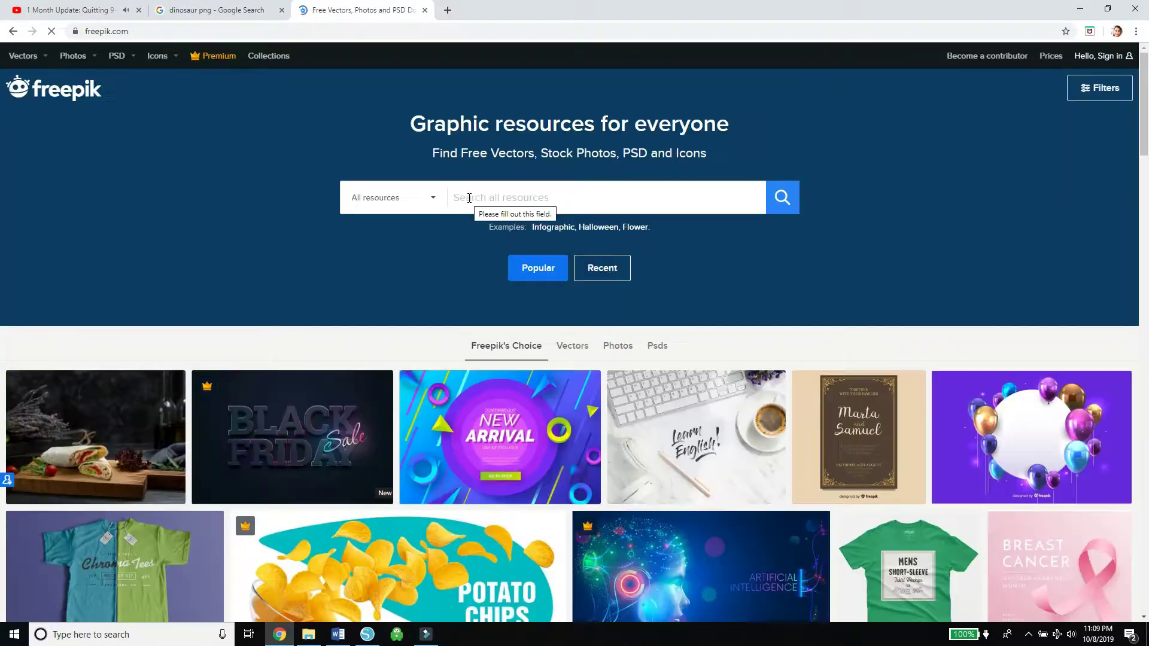
# Search Freepik for 'volcano' and filter the results to free resources only
pyautogui.click(469, 197)
pyautogui.write('volcano')
pyautogui.click(783, 202)
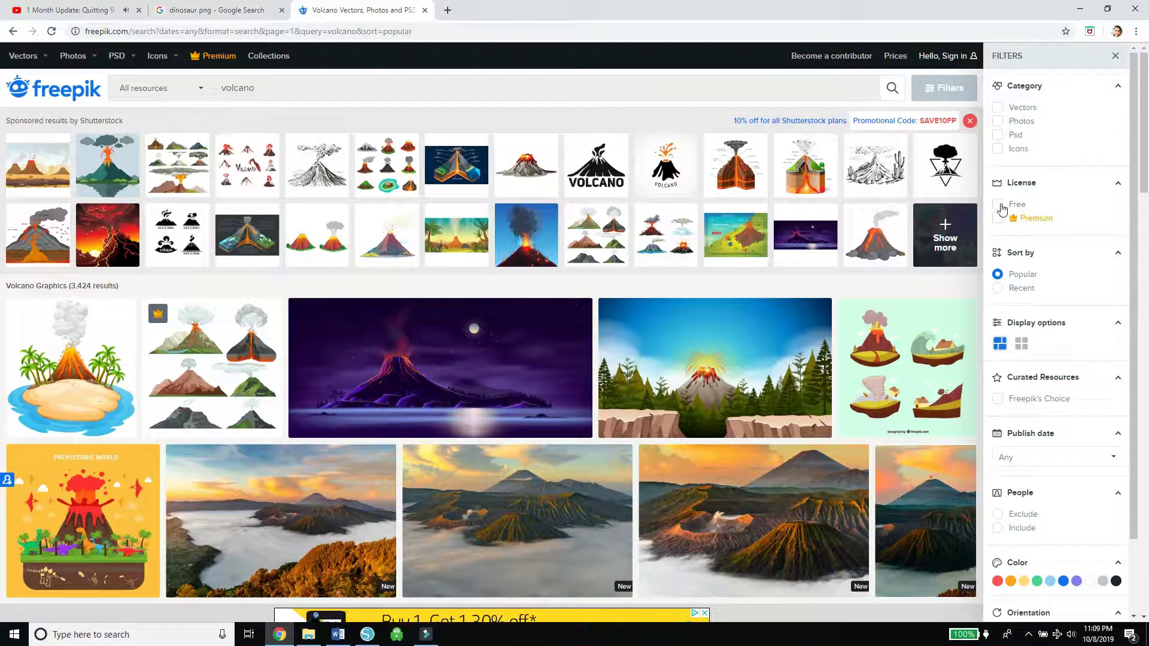
pyautogui.click(999, 206)
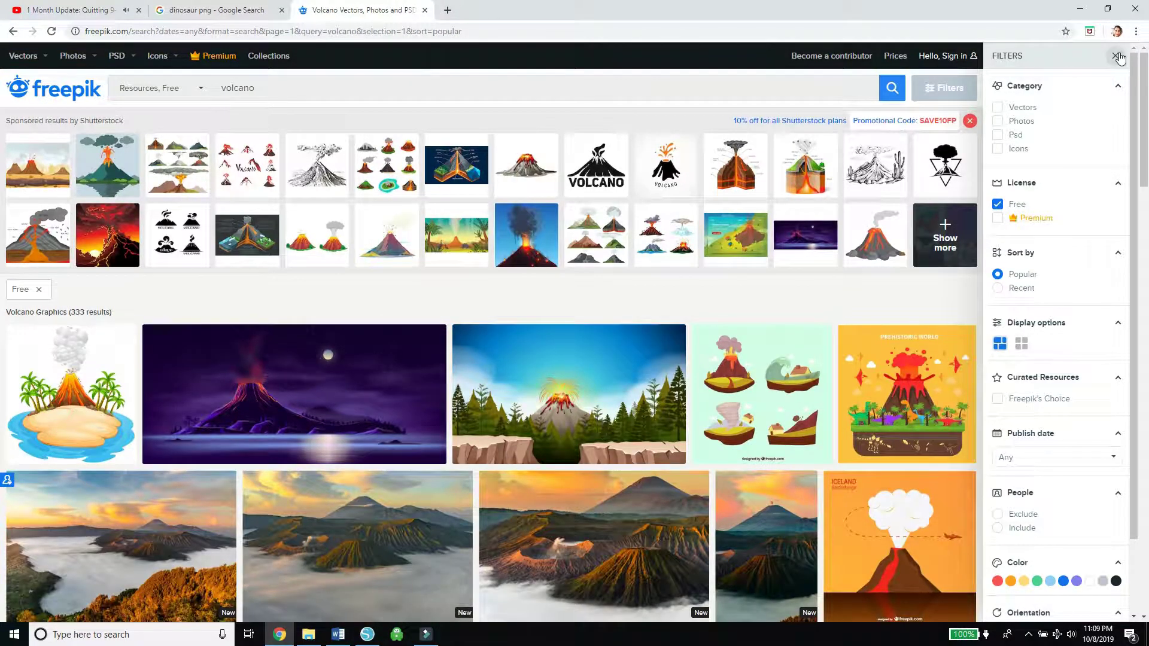
pyautogui.click(1117, 56)
pyautogui.scroll(-10, 1144, 180)
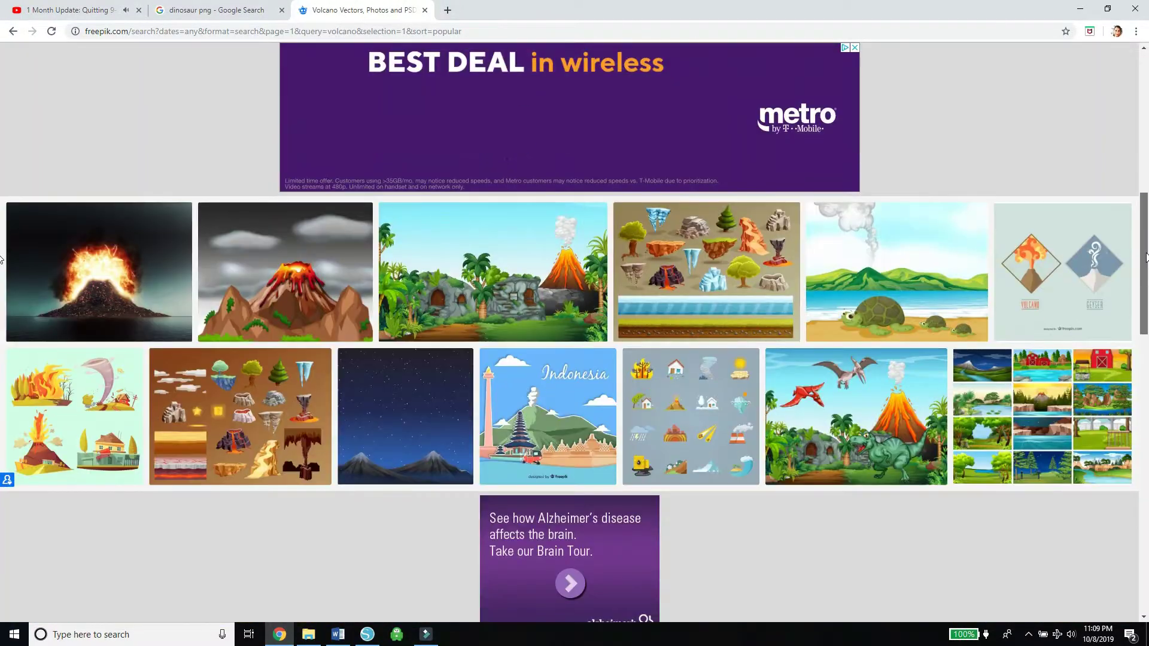
pyautogui.moveTo(1146, 257); pyautogui.dragTo(1138, 358)
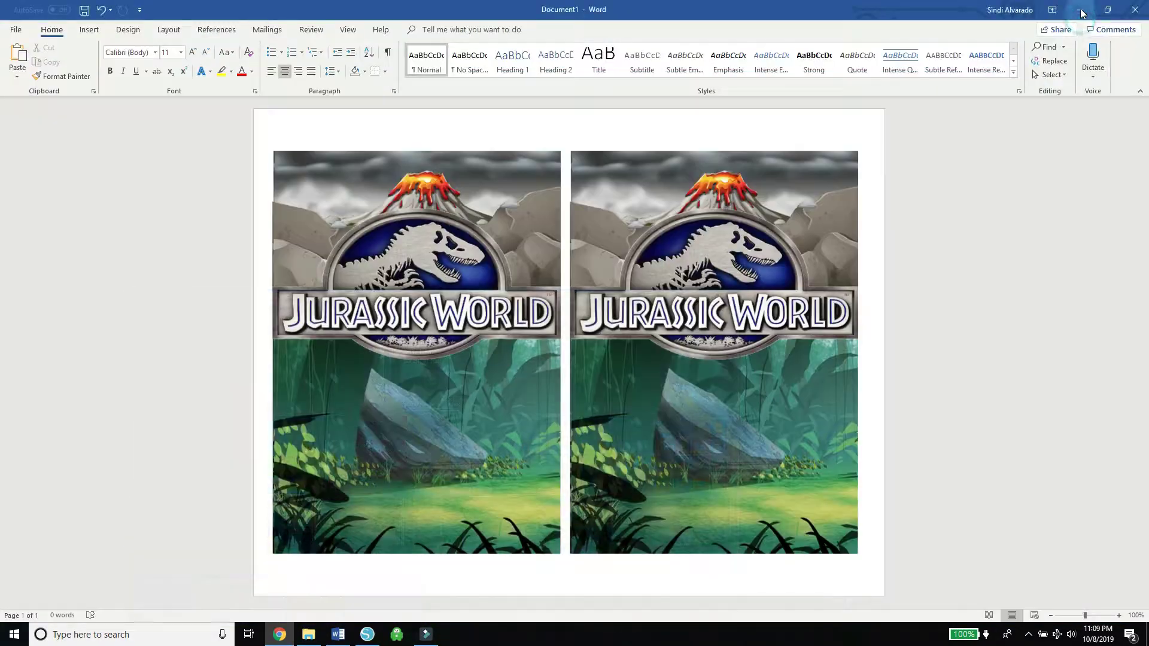
pyautogui.click(84, 30)
# Insert the 'dinooo' T-rex in front of text, shrink it to 2.8 by 2.65 inches, and place it on the left panel
pyautogui.click(138, 60)
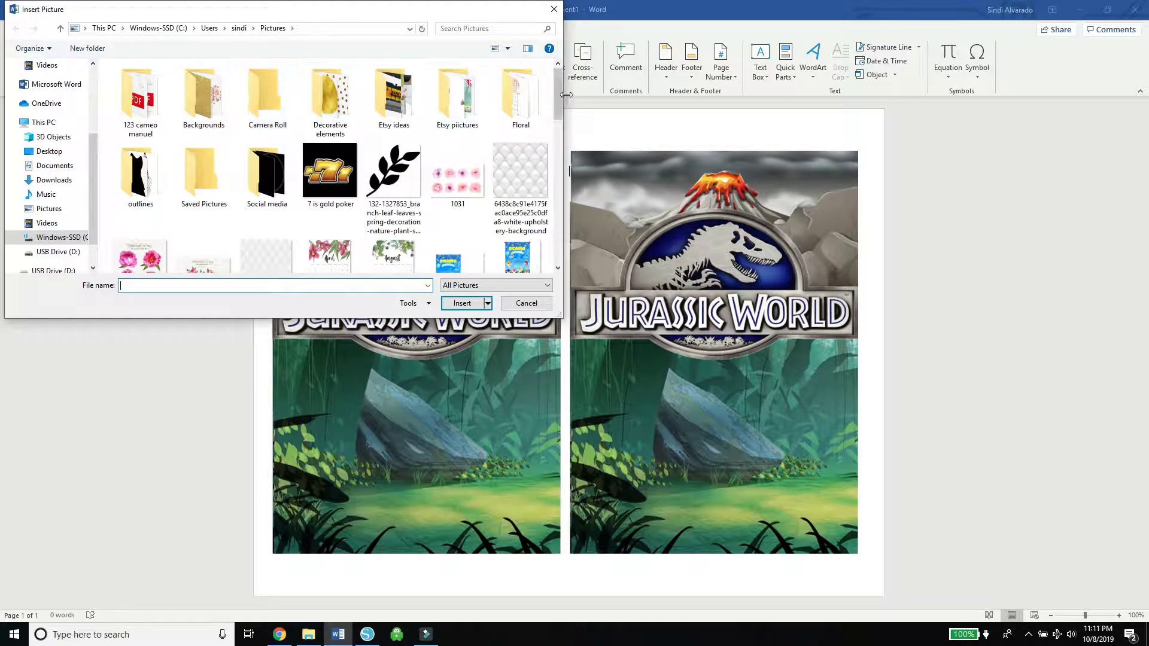
pyautogui.moveTo(558, 94); pyautogui.dragTo(557, 184)
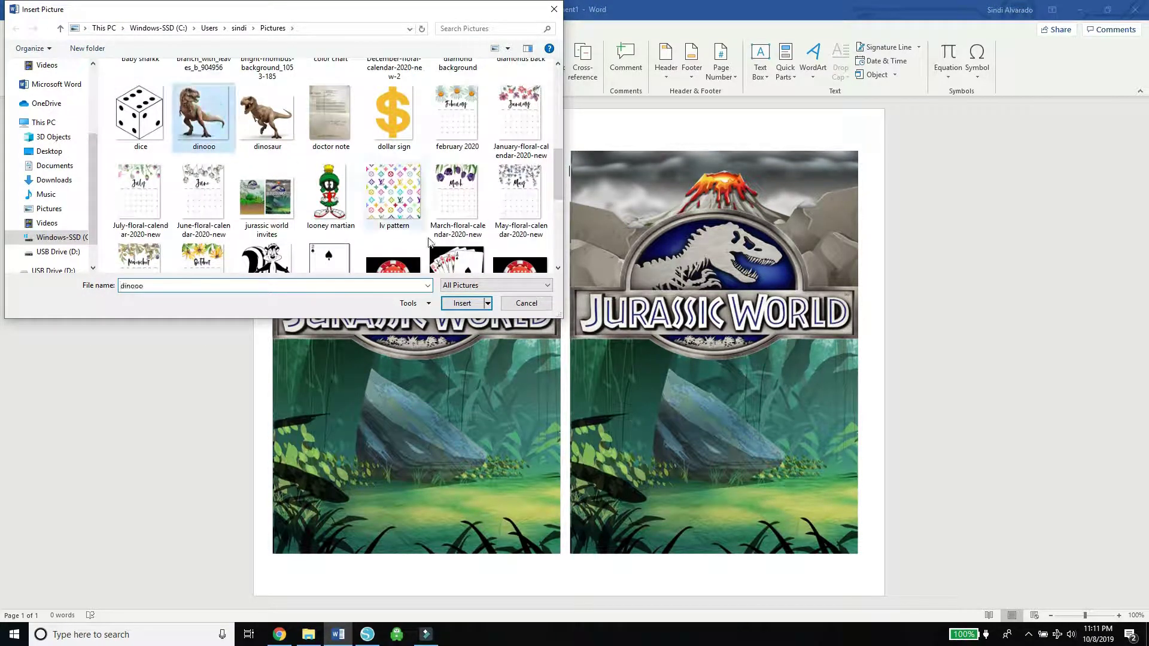
pyautogui.click(464, 304)
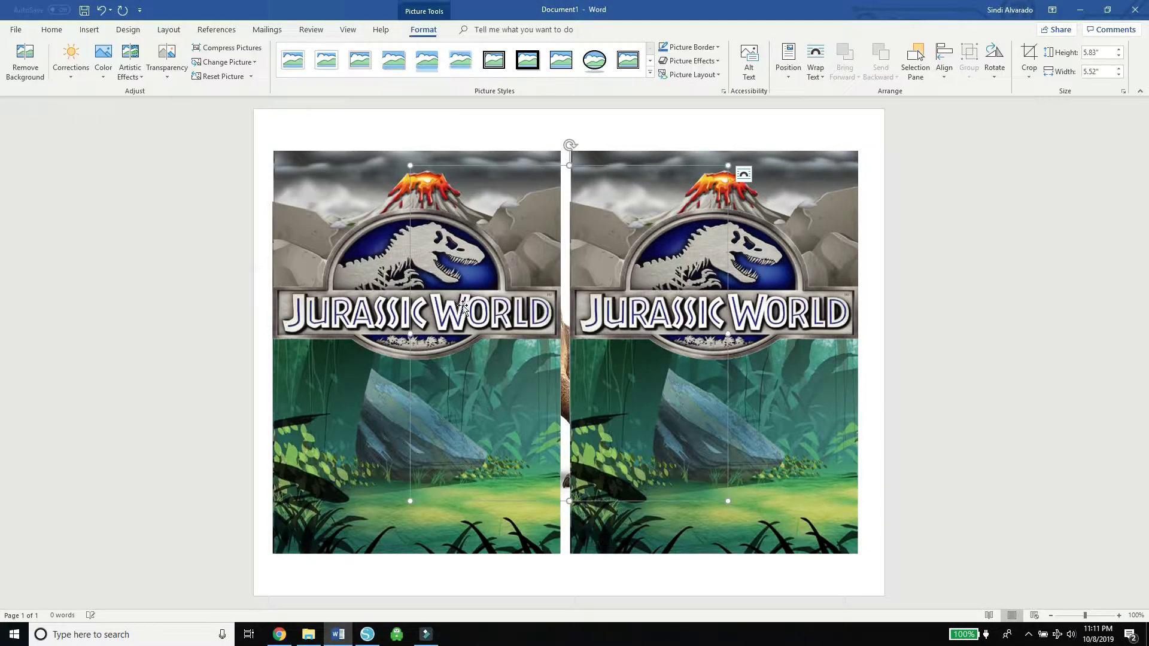
pyautogui.click(744, 175)
pyautogui.click(832, 287)
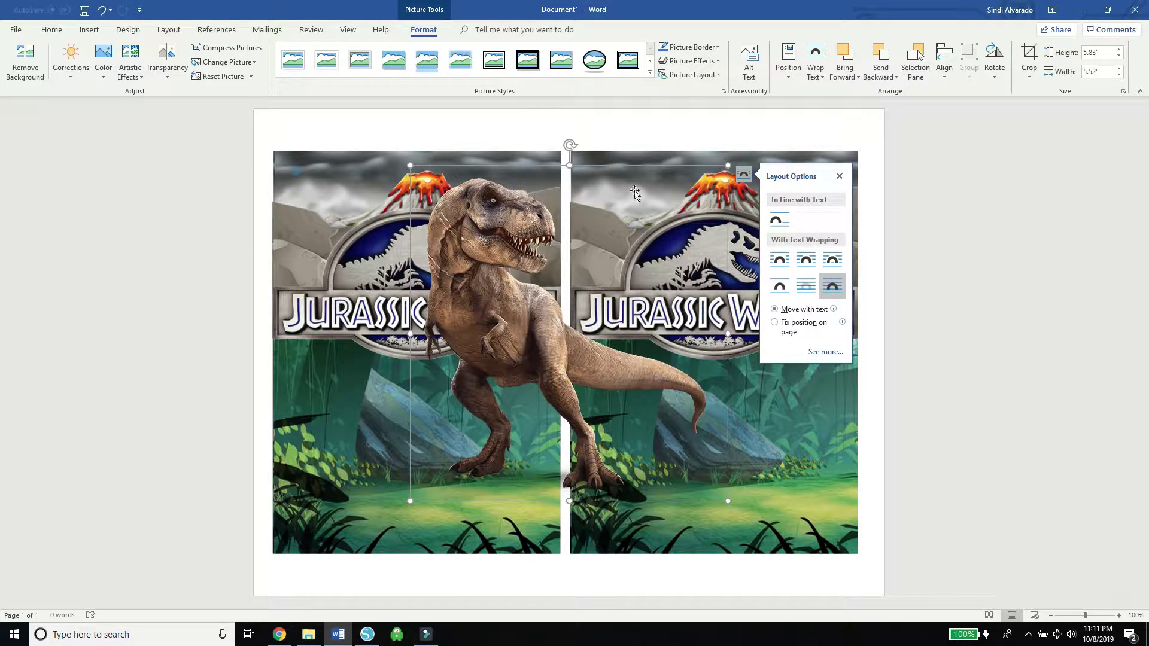
pyautogui.moveTo(727, 162); pyautogui.dragTo(563, 340)
pyautogui.moveTo(435, 444); pyautogui.dragTo(366, 456)
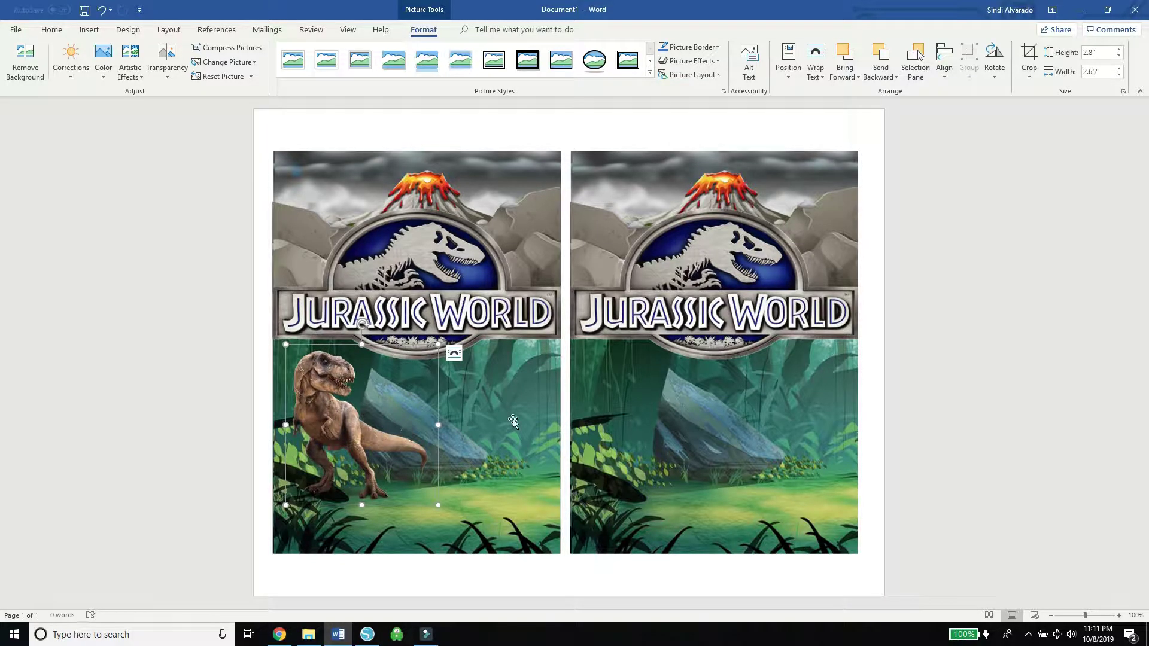
pyautogui.click(314, 437)
# Copy the T-rex and paste a duplicate onto the right panel's jungle
pyautogui.rightClick(314, 437)
pyautogui.click(331, 425)
pyautogui.rightClick(332, 426)
pyautogui.click(359, 205)
pyautogui.hotkey('ctrl', 'v')
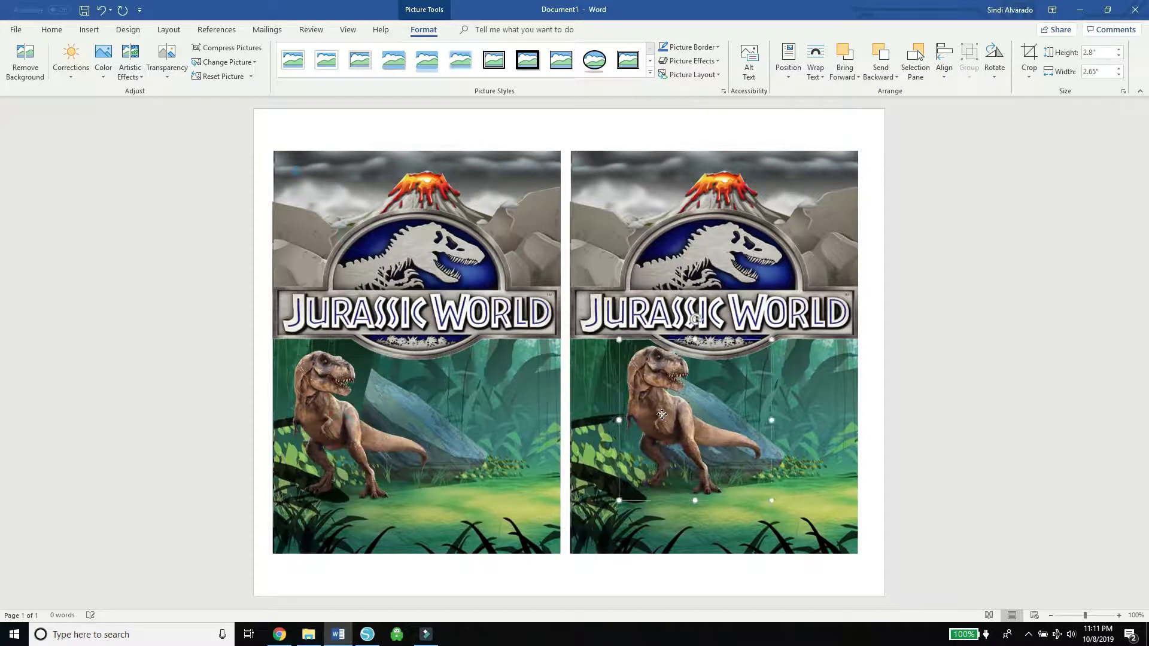
pyautogui.moveTo(662, 426); pyautogui.dragTo(639, 423)
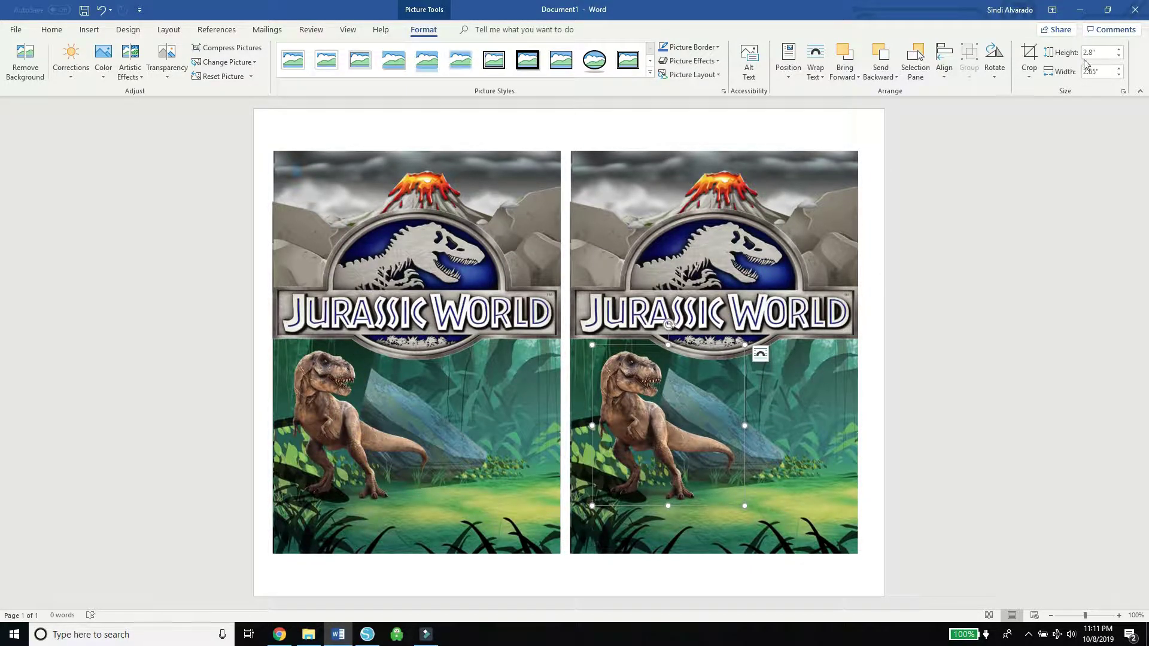
pyautogui.click(88, 30)
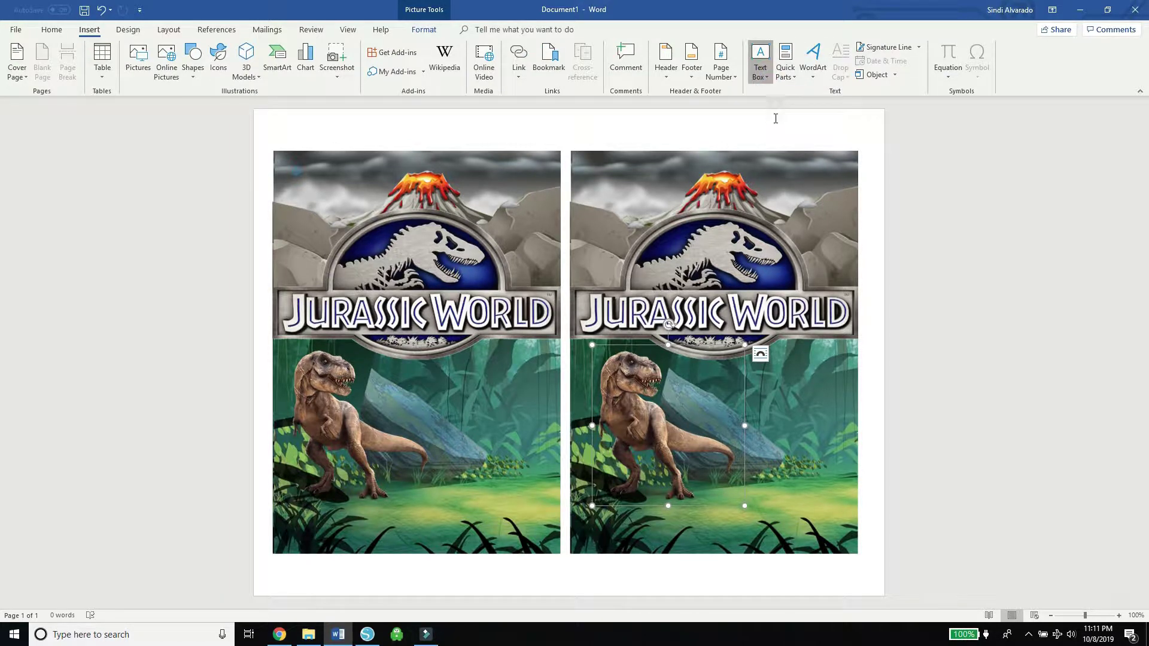
# Add a simple text box on the left panel's jungle, narrowed to 2.17 inches wide
pyautogui.click(769, 144)
pyautogui.click(671, 185)
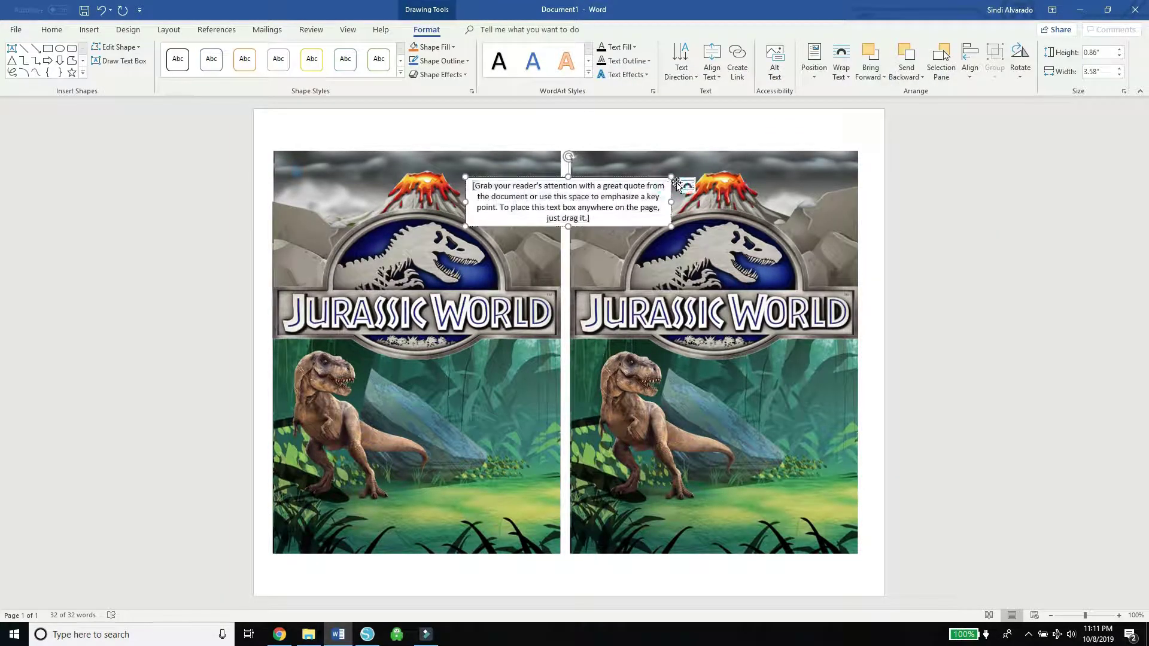
pyautogui.click(687, 188)
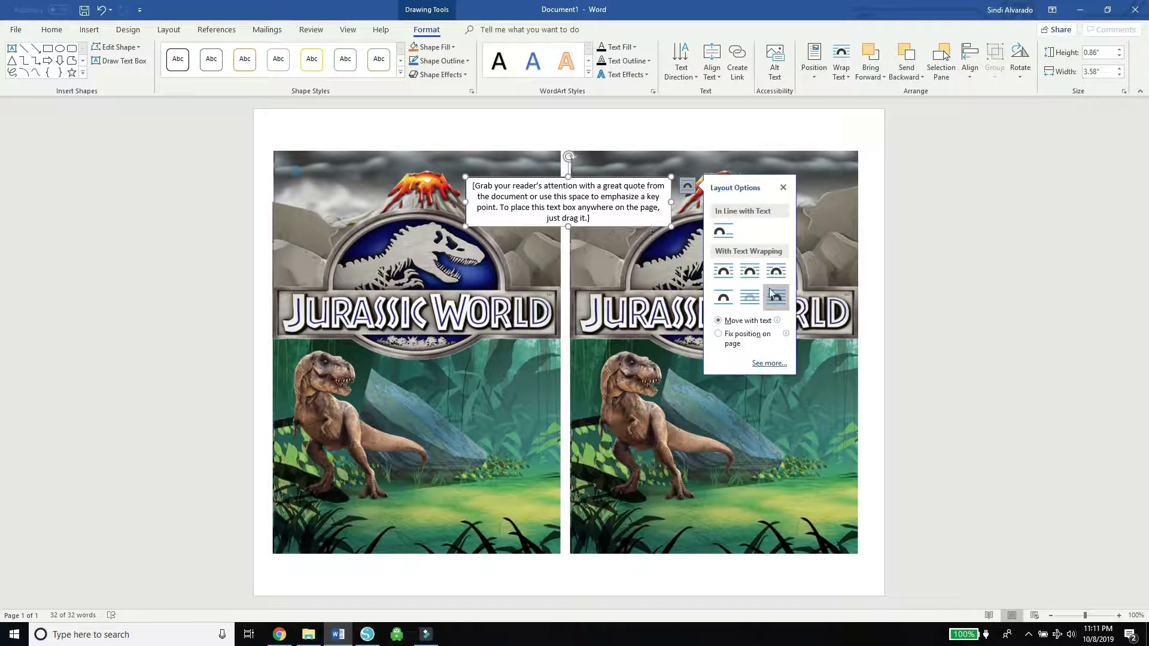
pyautogui.moveTo(614, 228); pyautogui.dragTo(525, 423)
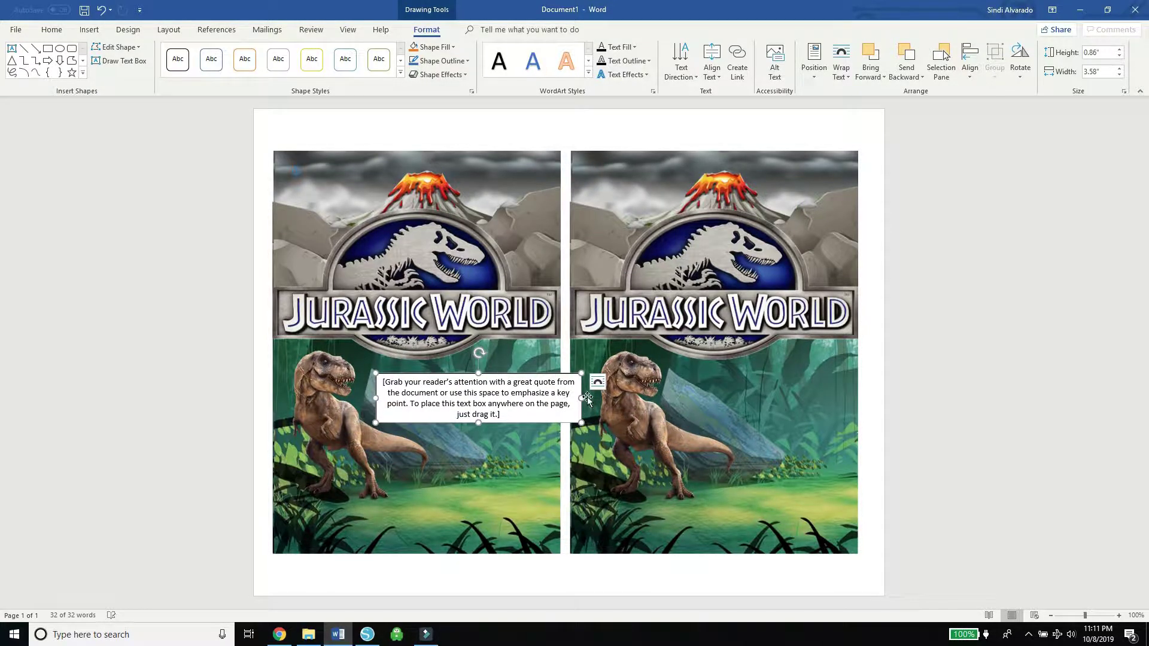
pyautogui.moveTo(585, 397); pyautogui.dragTo(500, 409)
# Replace the placeholder with the child's name and set the box to no fill and no outline
pyautogui.click(474, 413)
pyautogui.press('Delete')
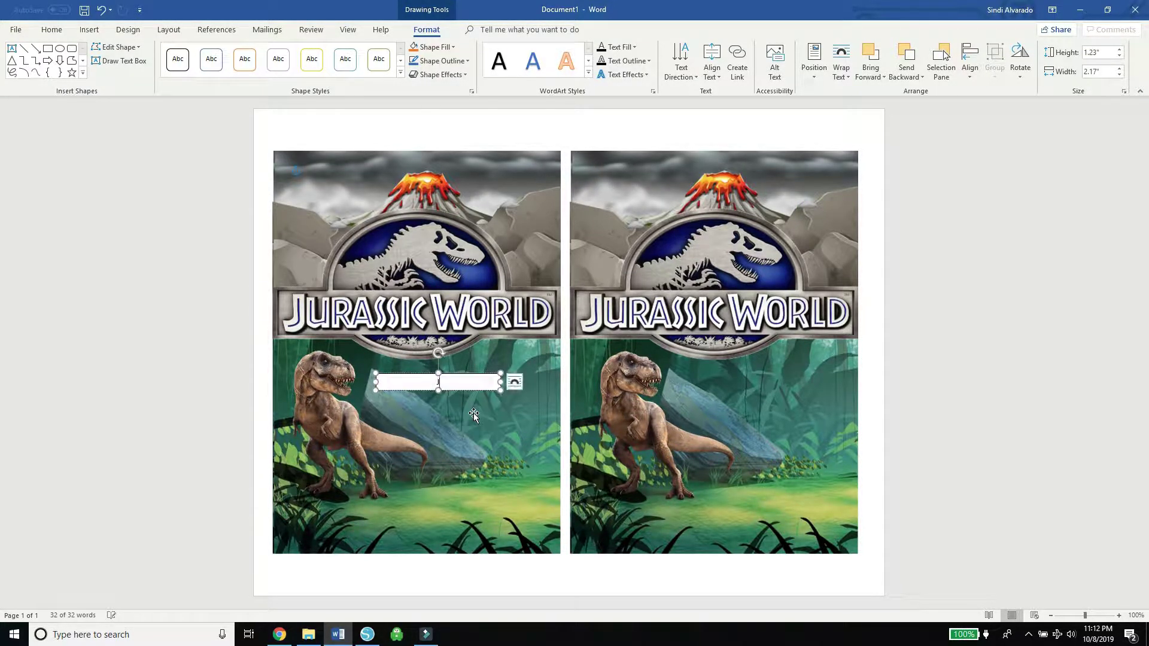
pyautogui.write('James')
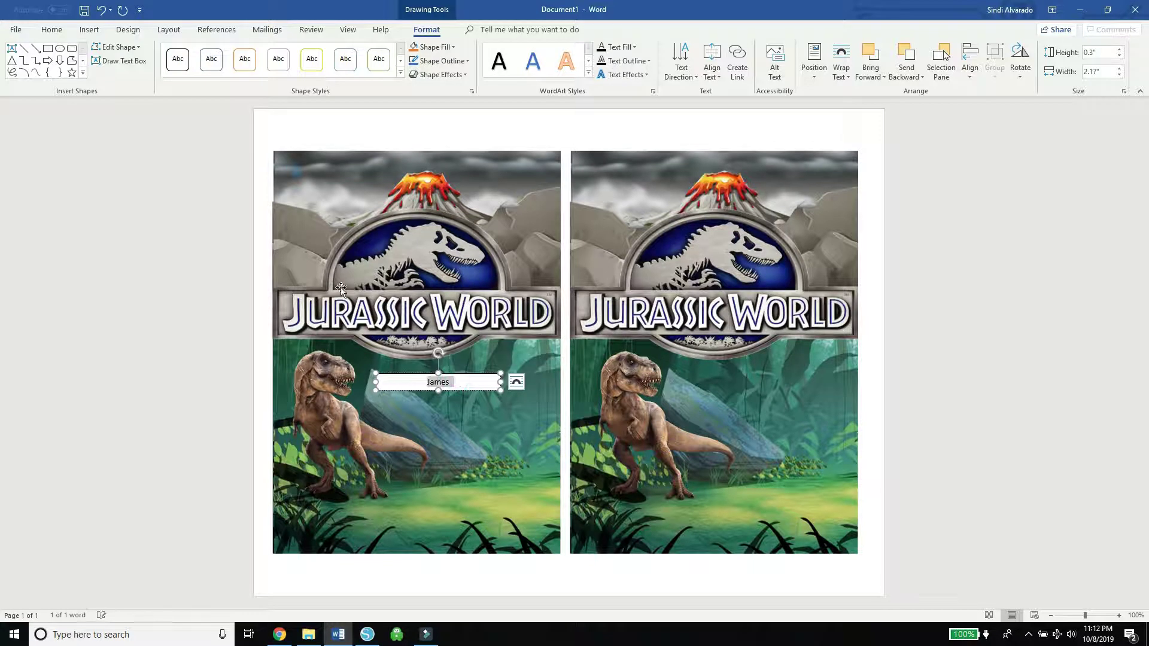
pyautogui.click(435, 48)
pyautogui.click(415, 152)
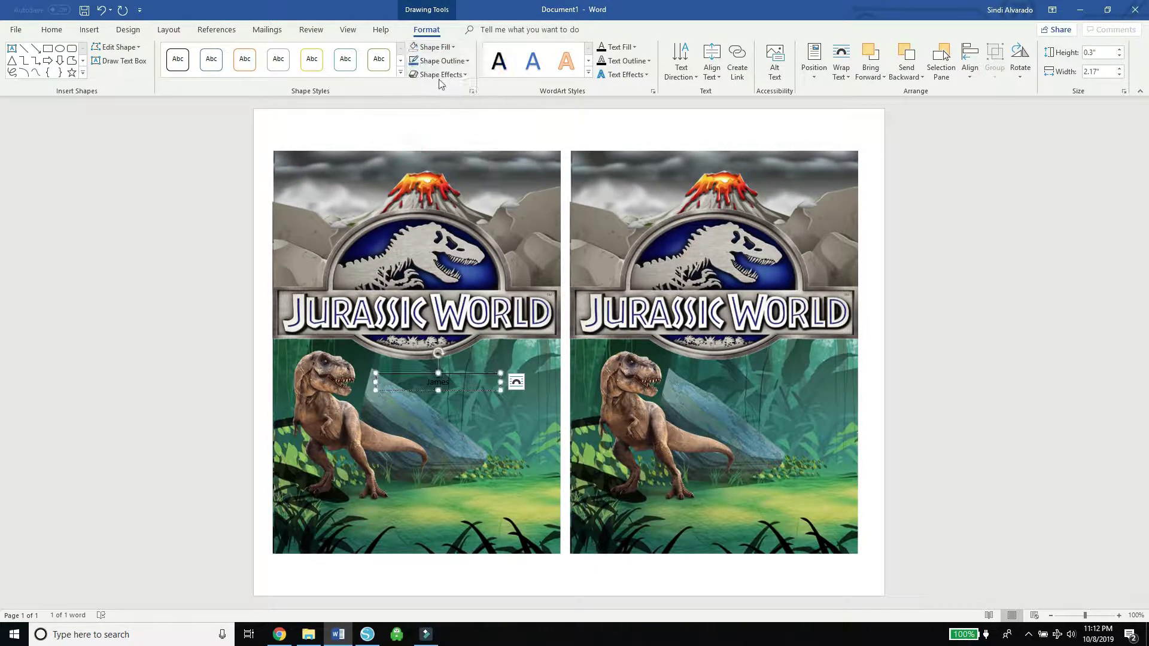
pyautogui.click(441, 59)
pyautogui.click(444, 167)
pyautogui.click(52, 30)
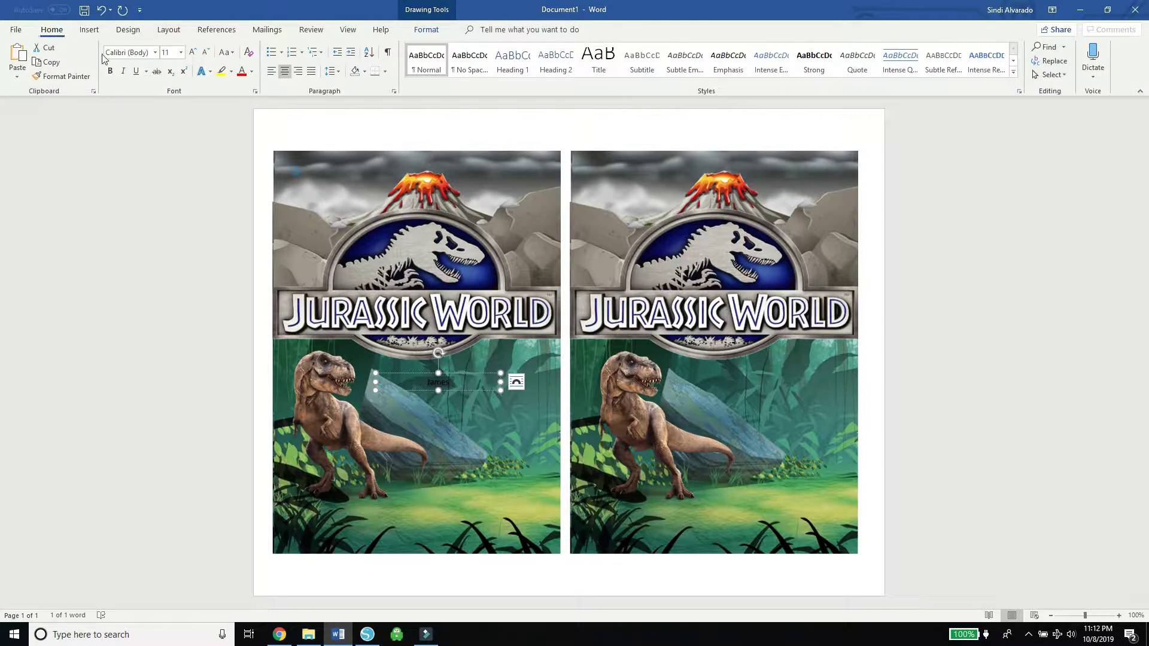
# Set the name to the African font at 22 pt
pyautogui.click(192, 53)
pyautogui.click(192, 53)
pyautogui.click(192, 53)
pyautogui.click(193, 53)
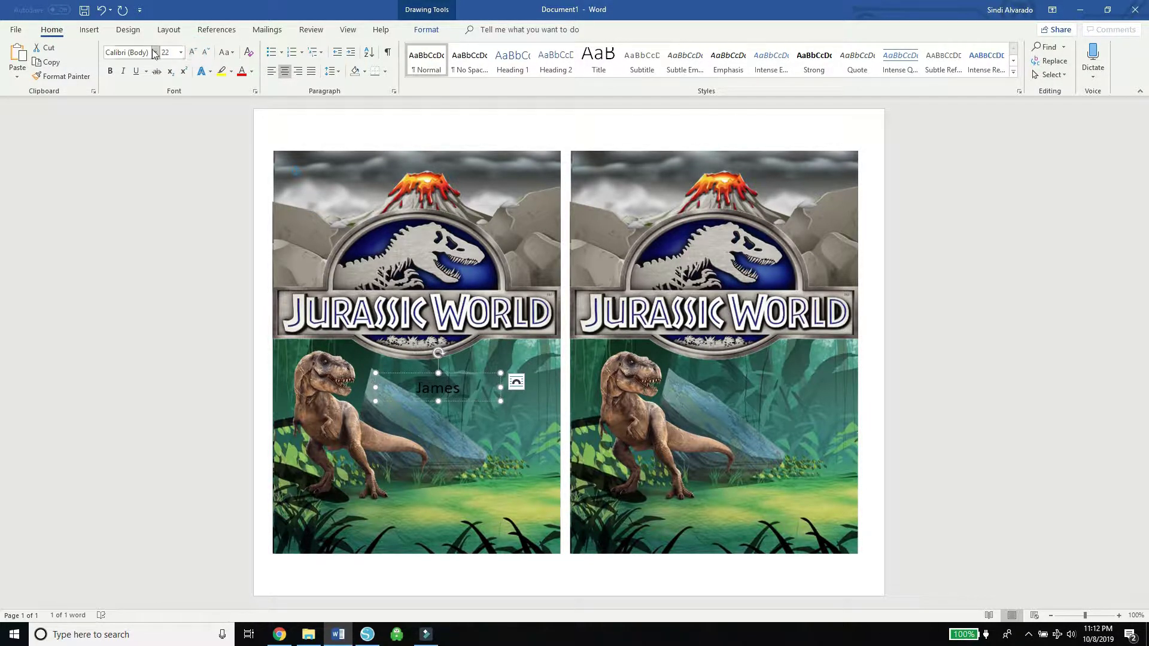
pyautogui.click(154, 53)
pyautogui.click(159, 182)
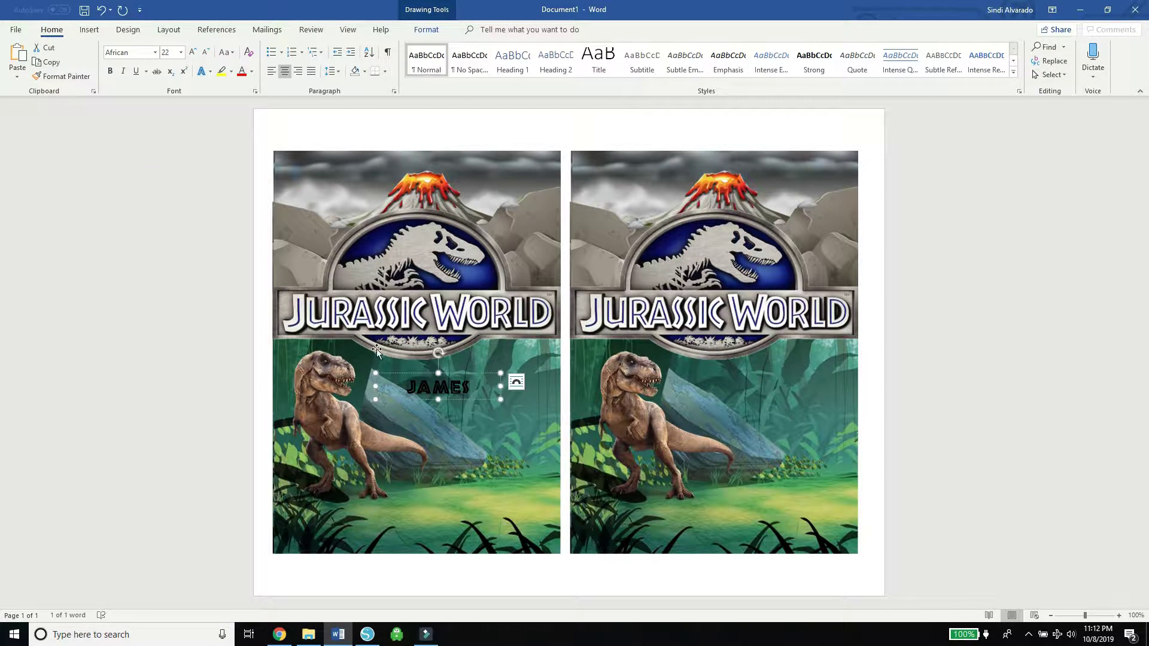
# Color the name bright blue via More Colors and enlarge its text box
pyautogui.click(252, 72)
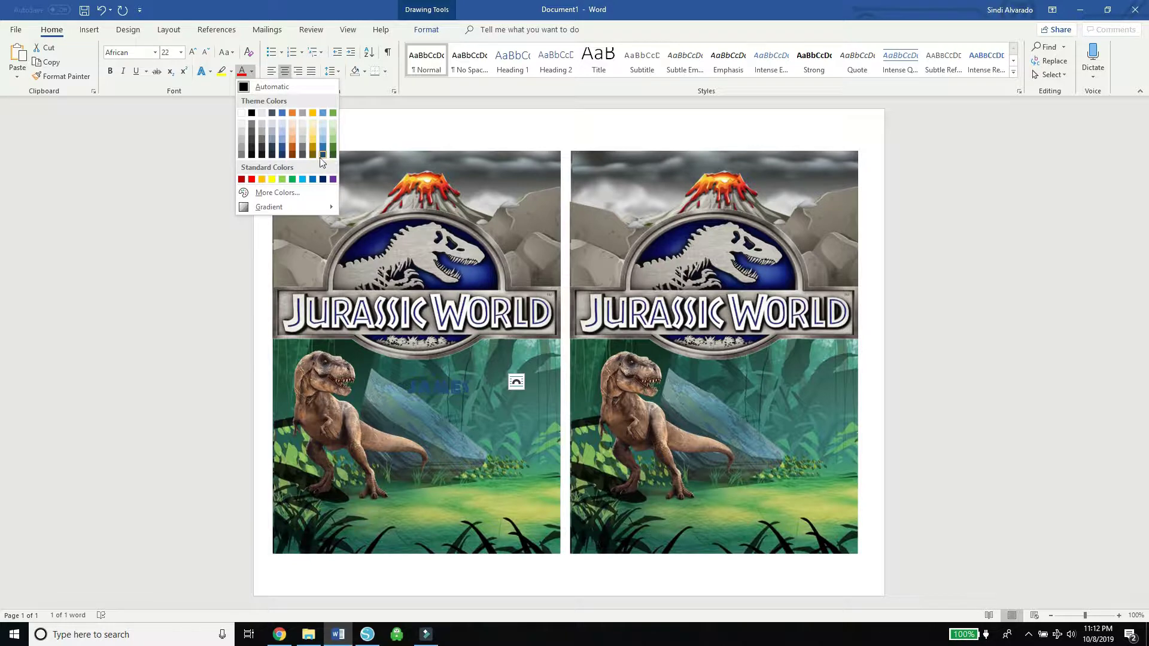
pyautogui.click(290, 193)
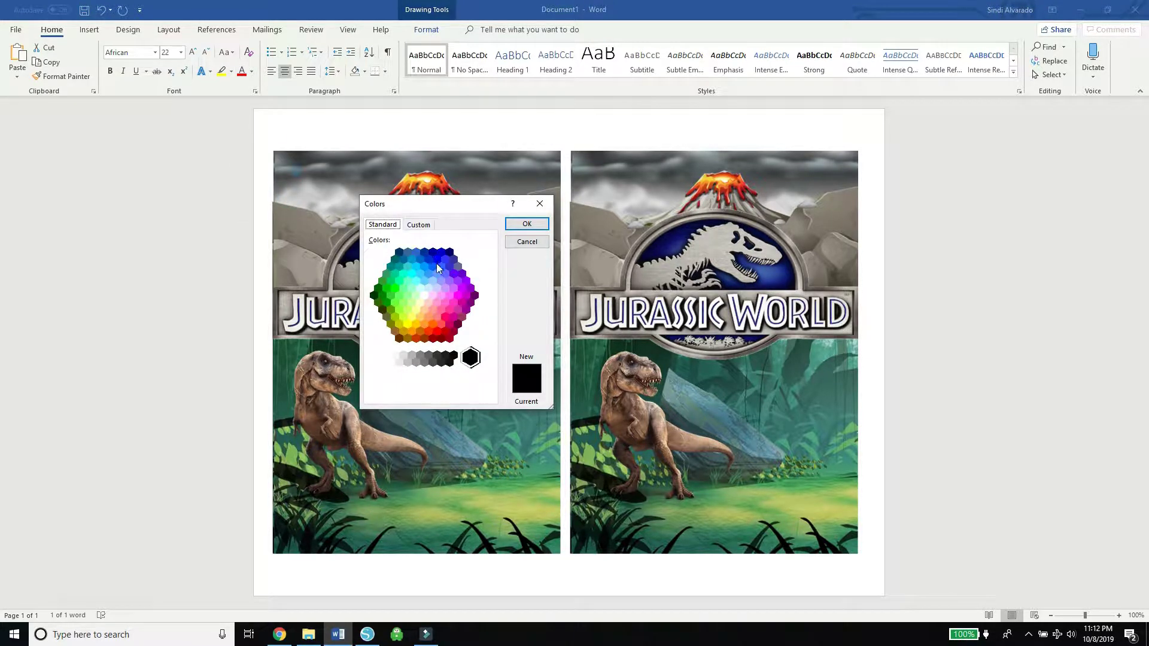
pyautogui.click(525, 226)
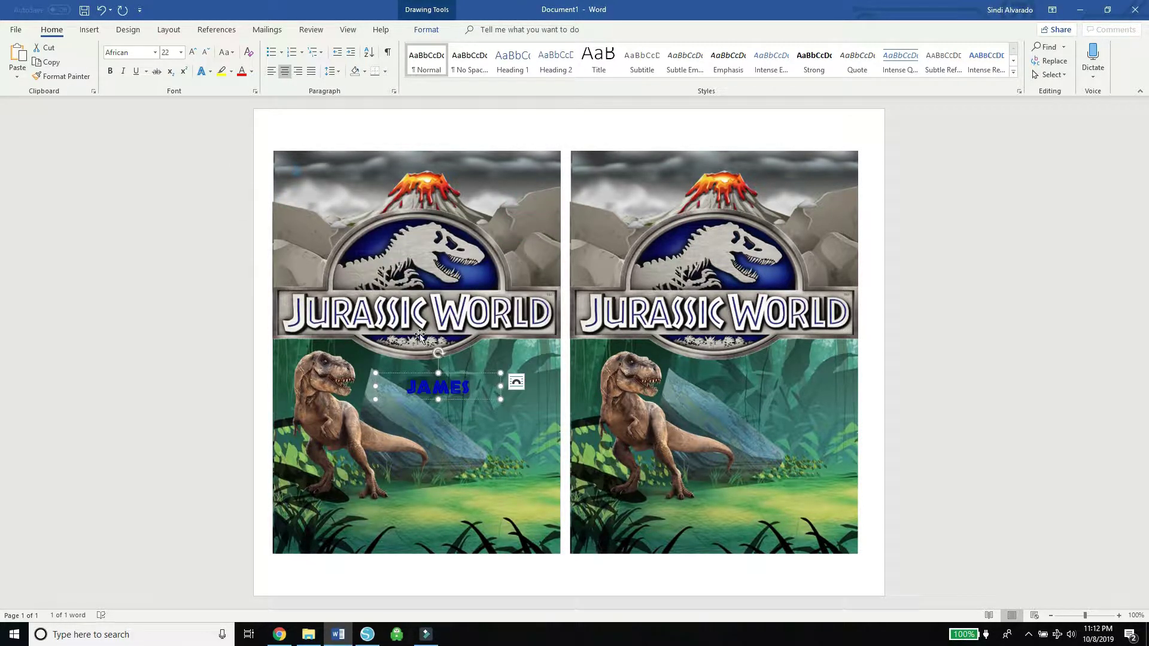
pyautogui.click(252, 71)
pyautogui.click(264, 217)
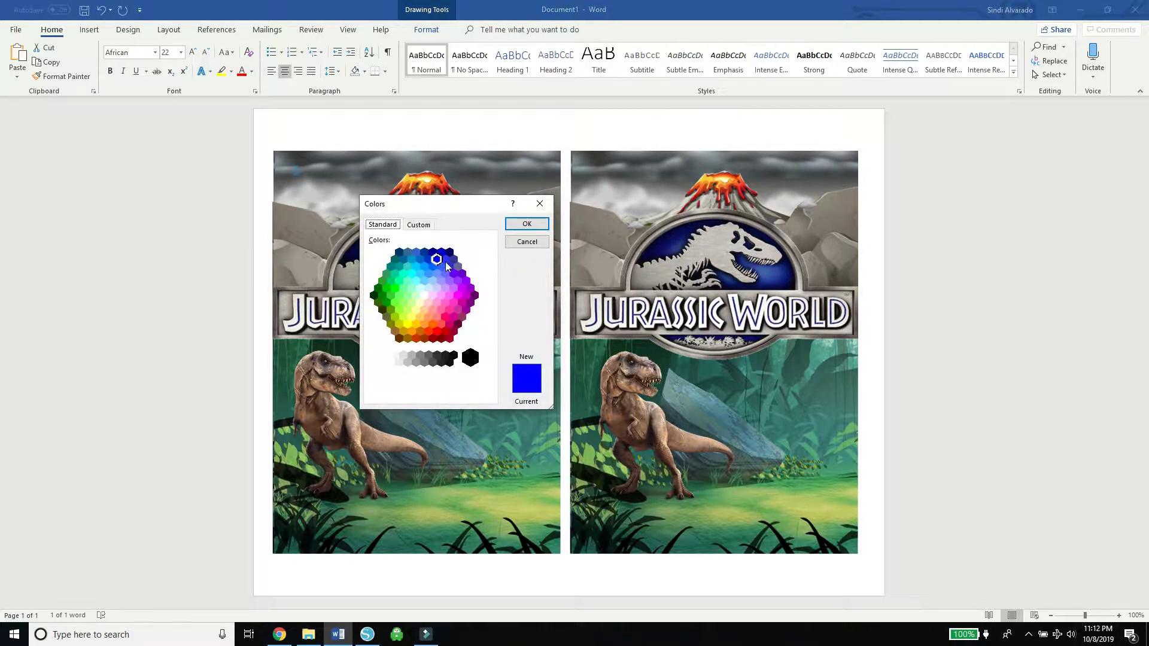
pyautogui.click(522, 226)
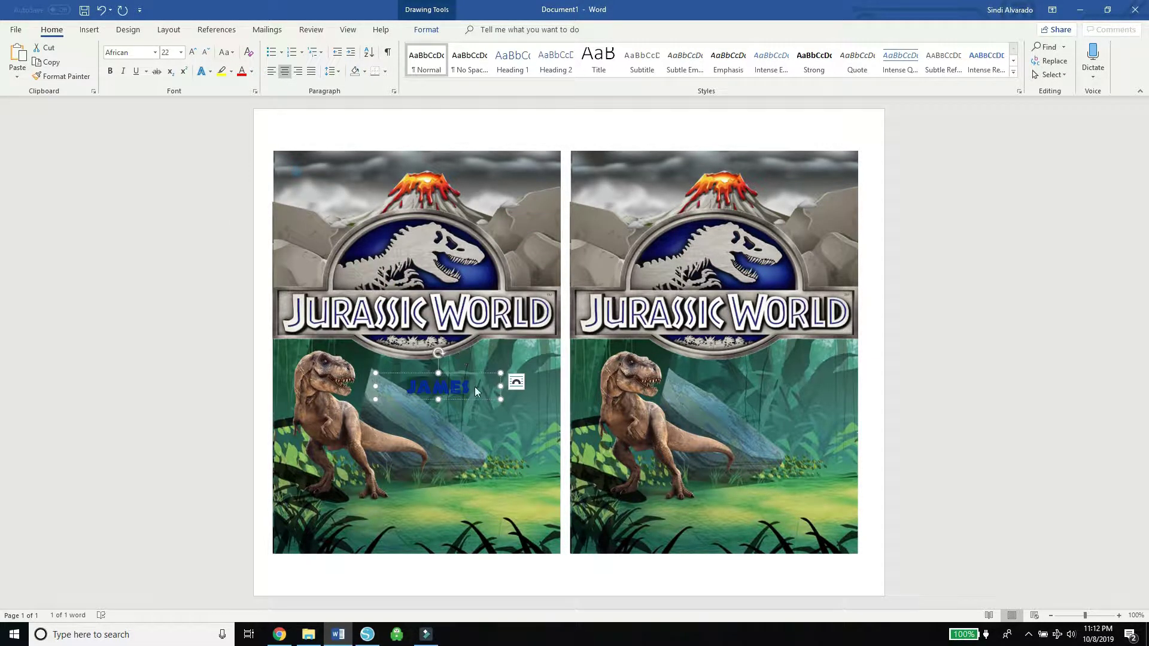
pyautogui.moveTo(501, 400); pyautogui.dragTo(523, 417)
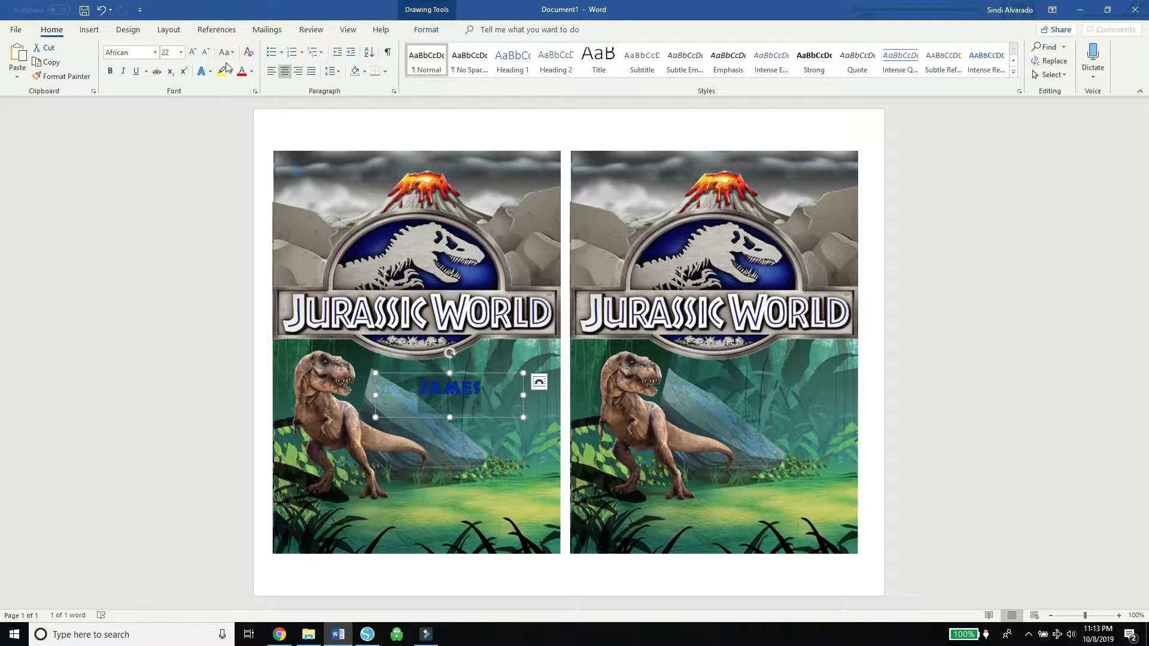
# Grow the name to 36 pt, move its box up and left, and color it white
pyautogui.click(193, 53)
pyautogui.click(194, 52)
pyautogui.click(193, 53)
pyautogui.click(193, 52)
pyautogui.click(193, 52)
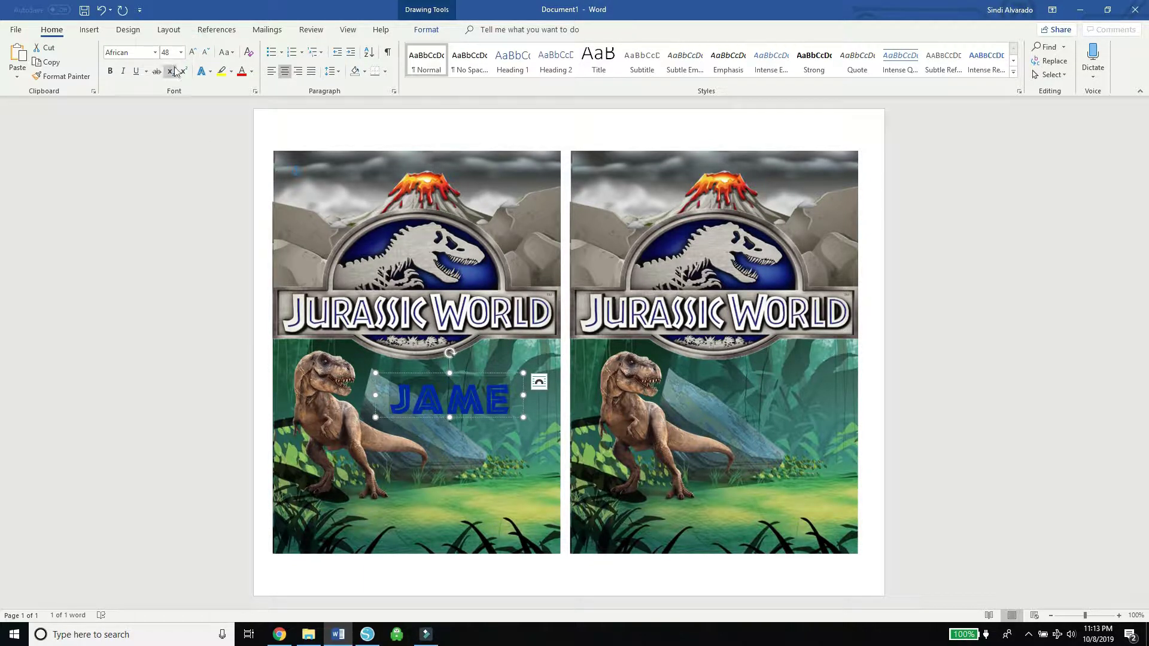
pyautogui.click(203, 54)
pyautogui.moveTo(472, 384); pyautogui.dragTo(441, 370)
pyautogui.click(252, 72)
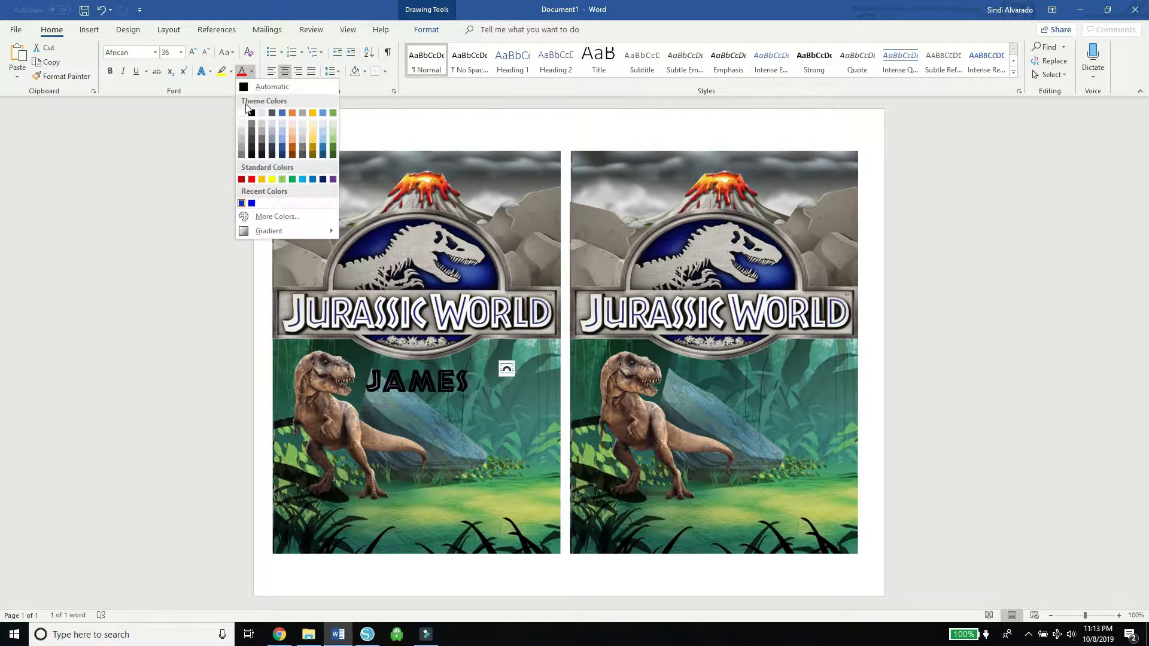
pyautogui.click(239, 112)
# Apply a stronger glow variation to the name from Text Effects
pyautogui.click(202, 71)
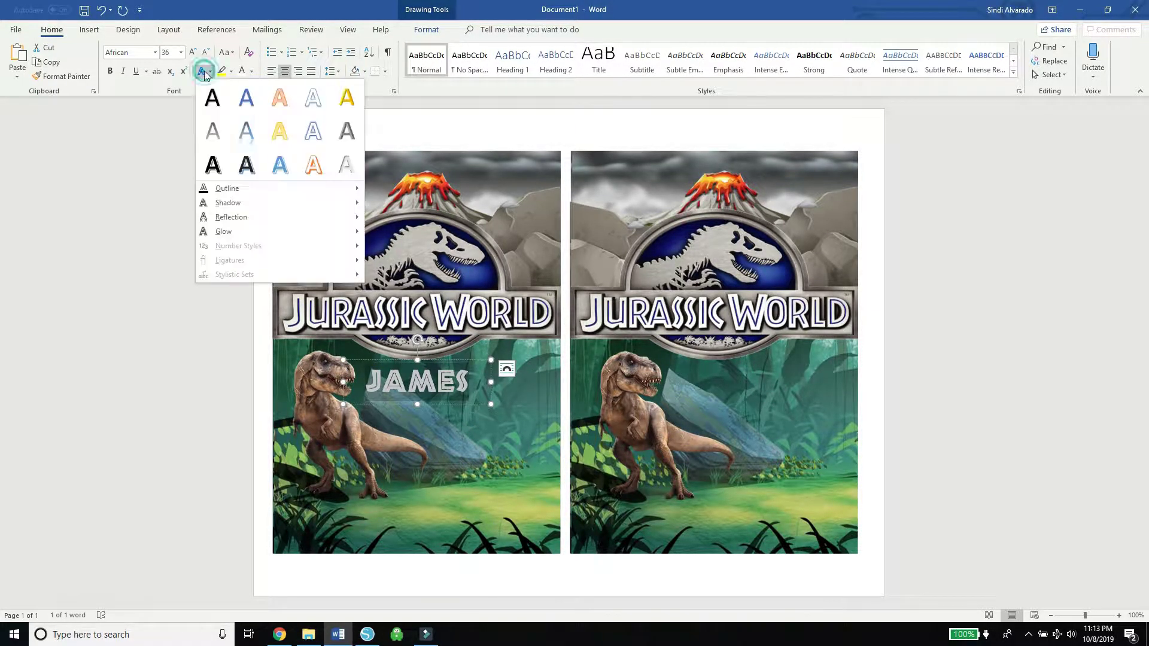
pyautogui.moveTo(272, 232)
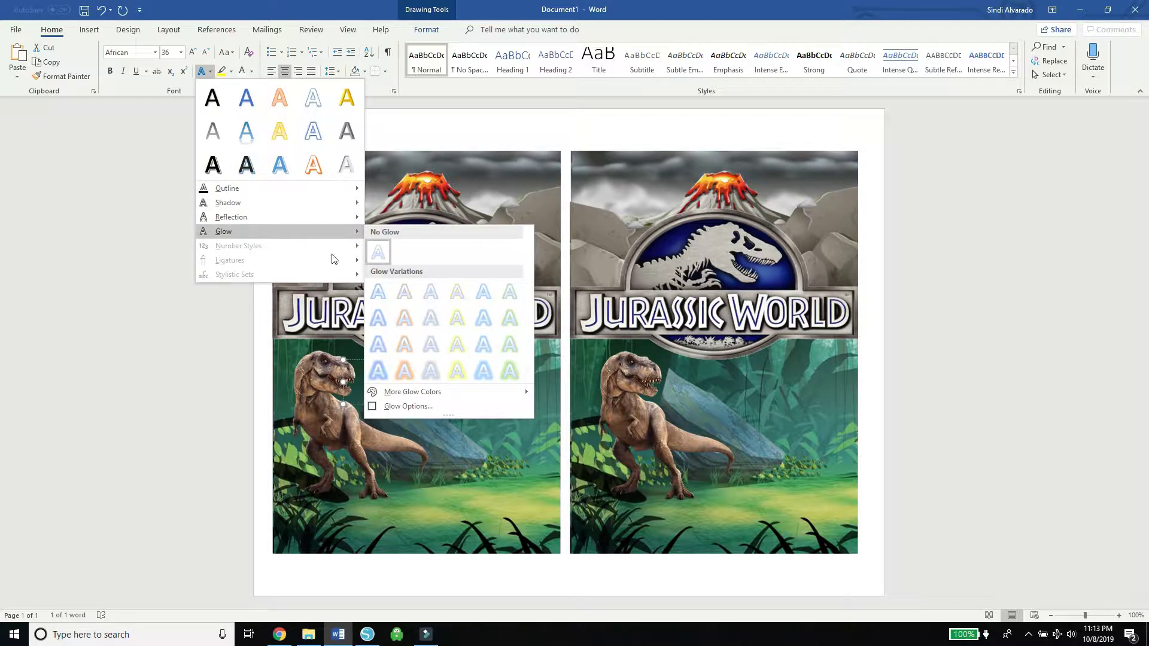
pyautogui.click(484, 371)
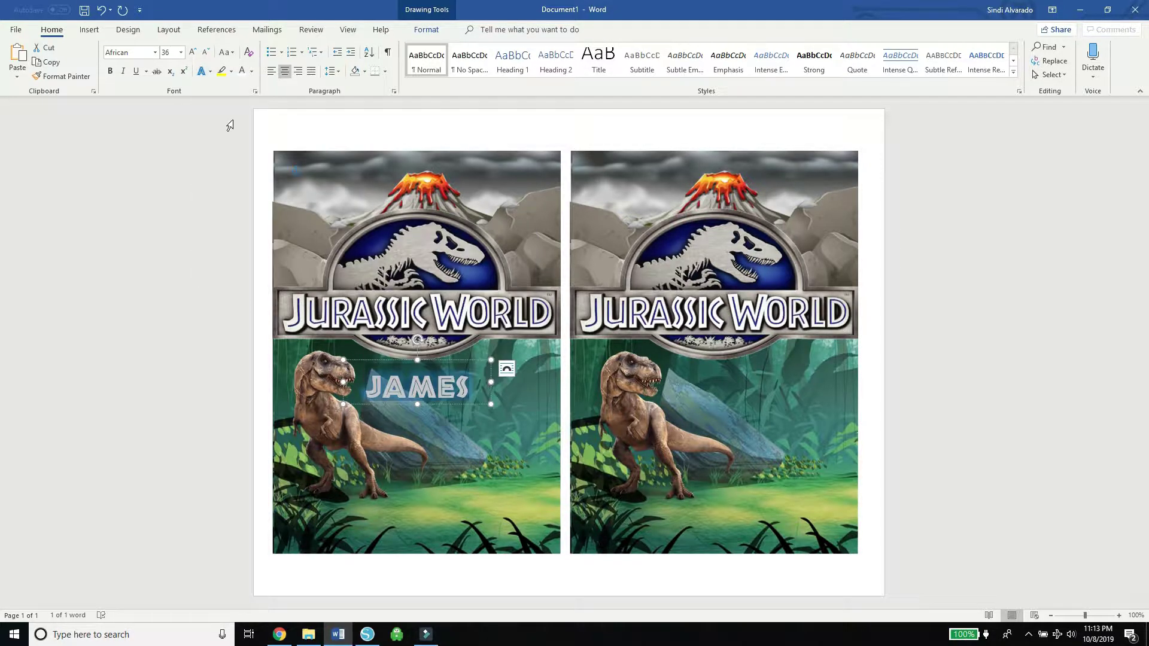
pyautogui.click(202, 71)
pyautogui.click(250, 230)
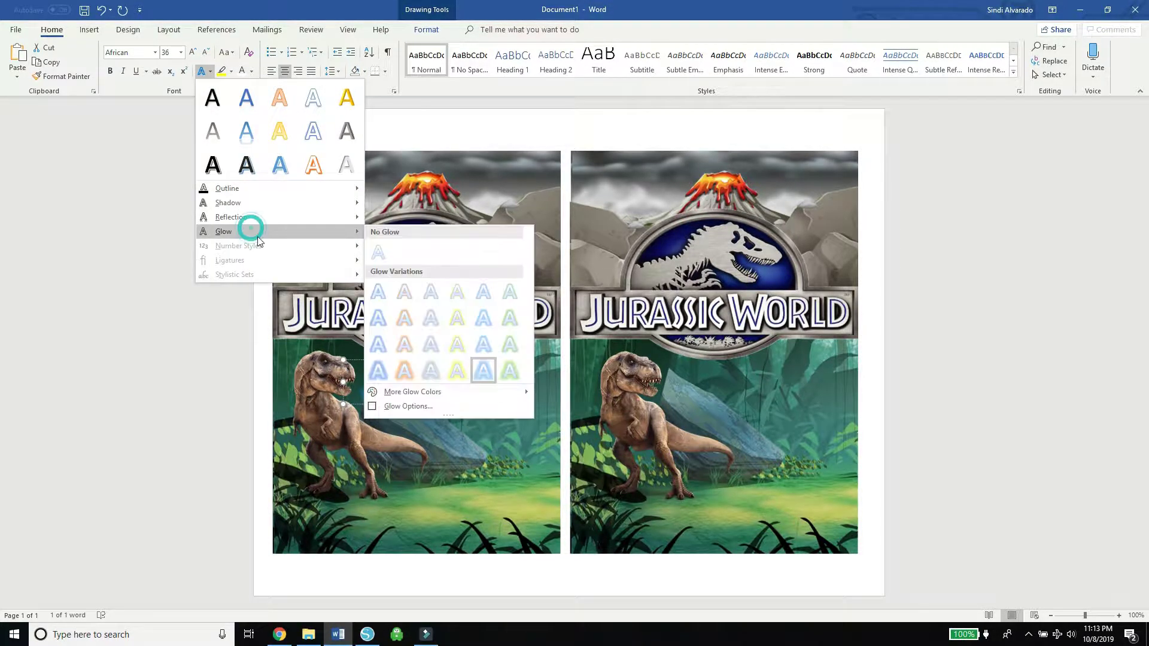
pyautogui.click(383, 366)
pyautogui.click(485, 392)
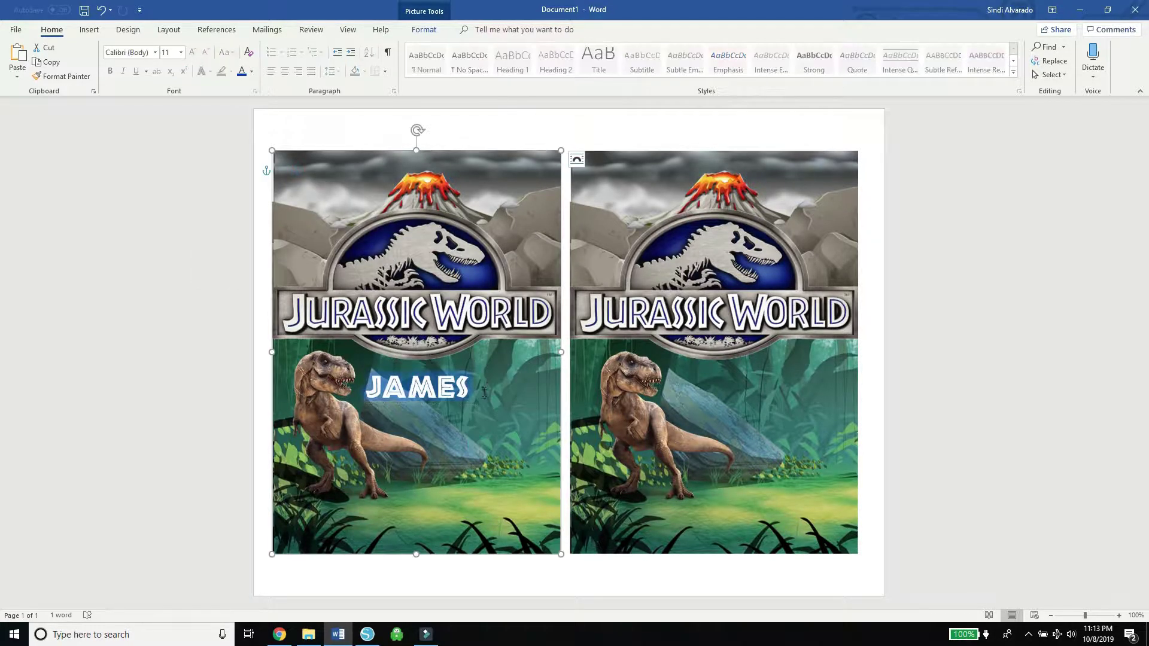
# Change the name's glow color to blue
pyautogui.moveTo(484, 392); pyautogui.dragTo(366, 388)
pyautogui.click(252, 71)
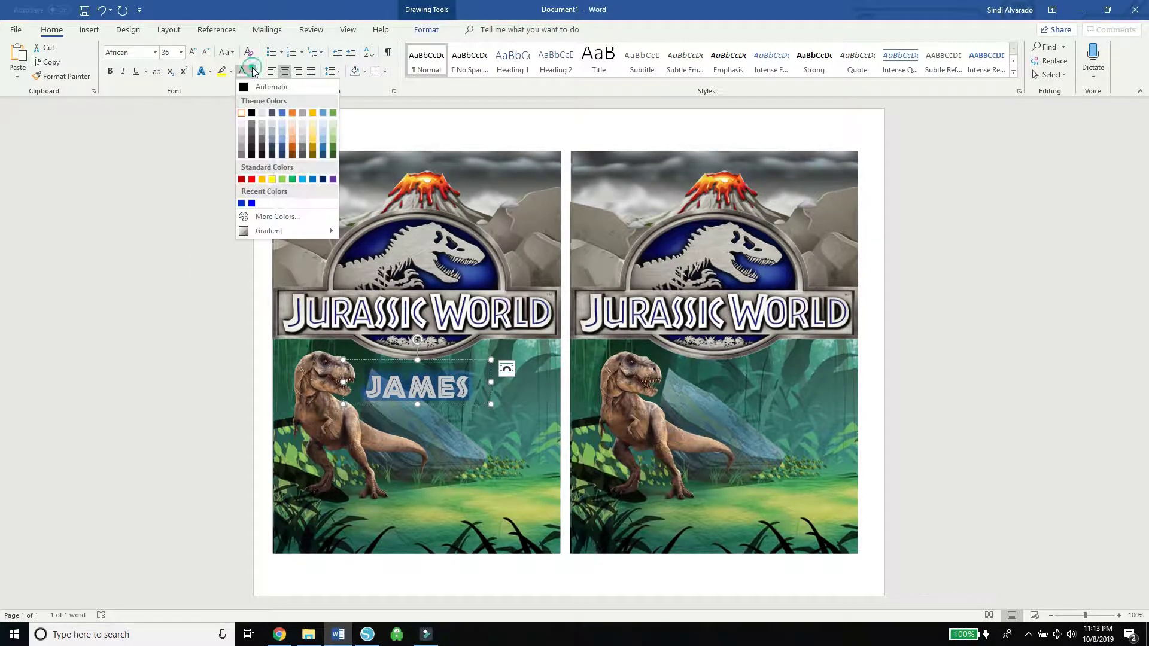
pyautogui.click(203, 71)
pyautogui.click(240, 233)
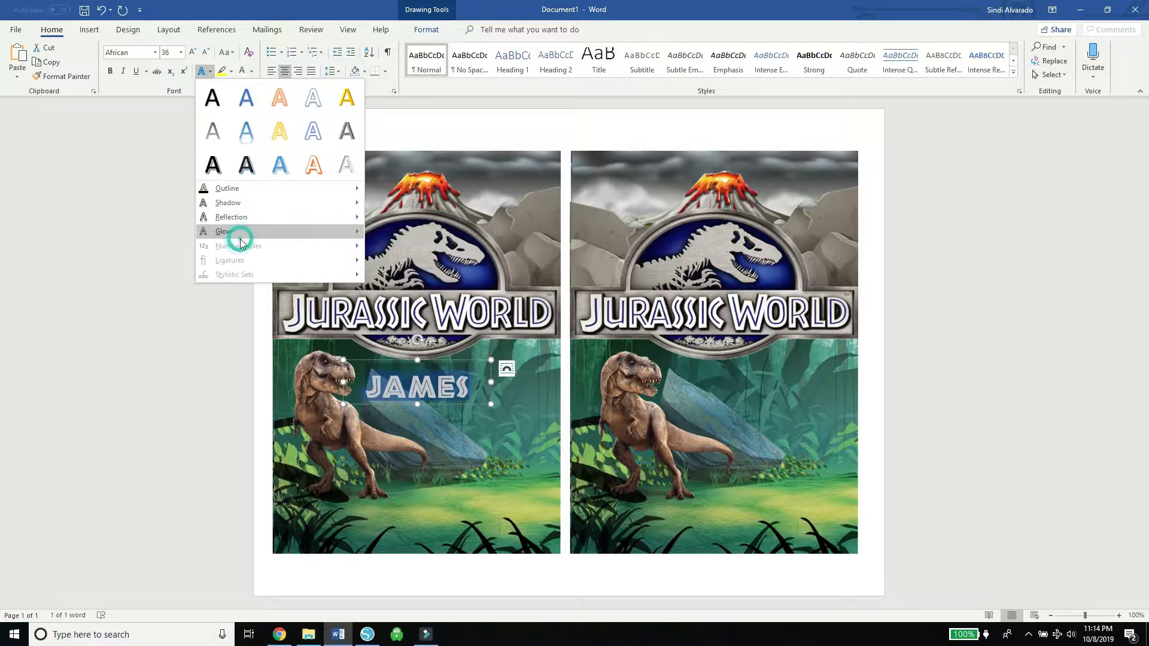
pyautogui.moveTo(414, 391)
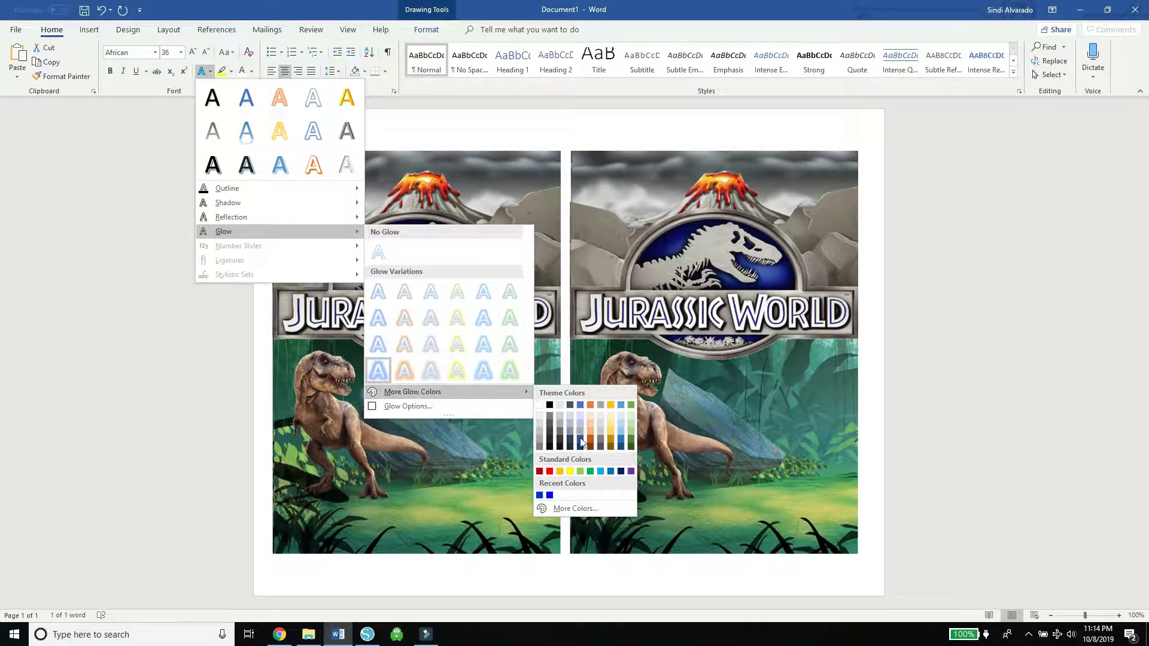
pyautogui.click(540, 496)
pyautogui.click(472, 392)
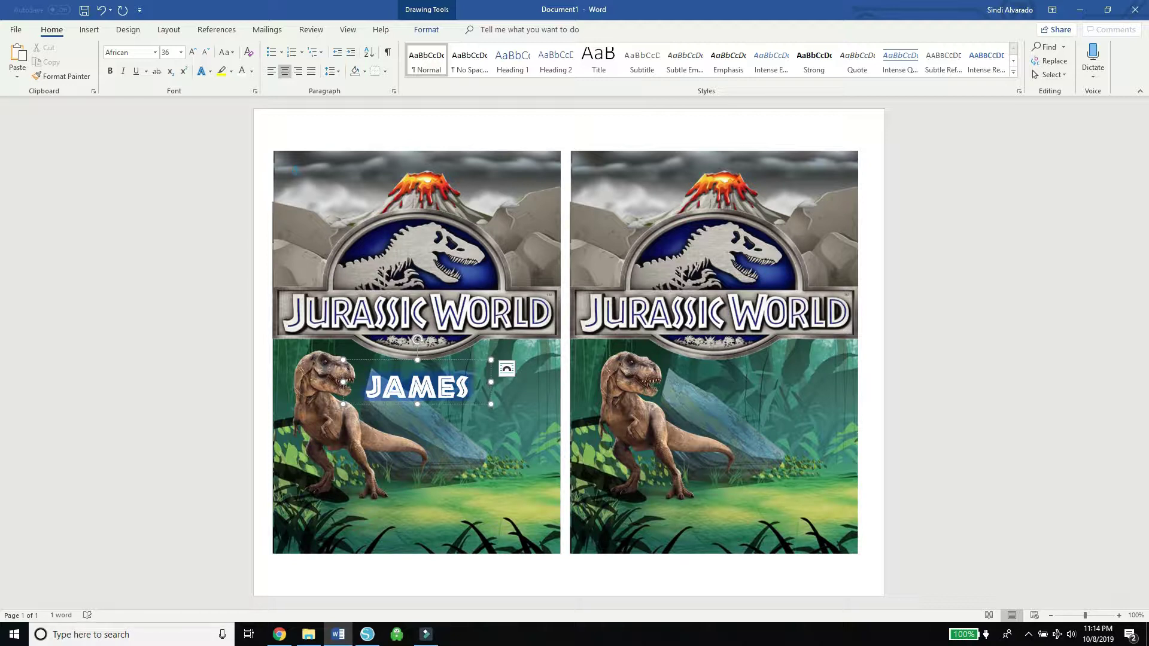
# Make the JAMES text box taller and widen it to the panel's right edge
pyautogui.moveTo(421, 403); pyautogui.dragTo(426, 458)
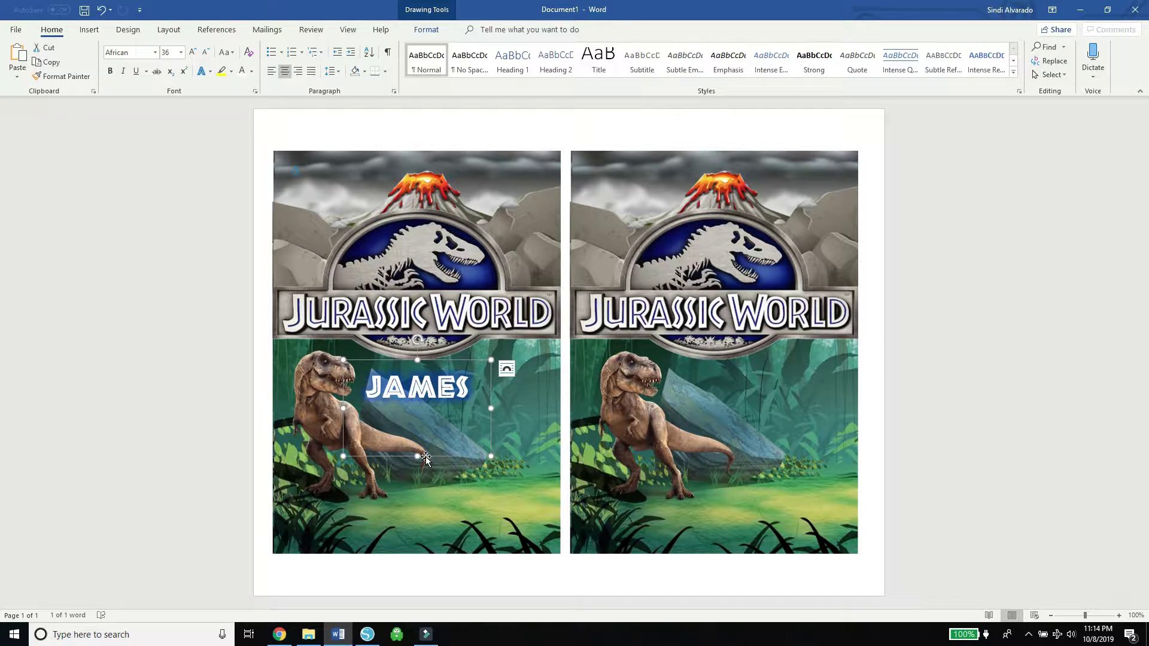
pyautogui.moveTo(426, 459); pyautogui.dragTo(426, 482)
pyautogui.click(461, 410)
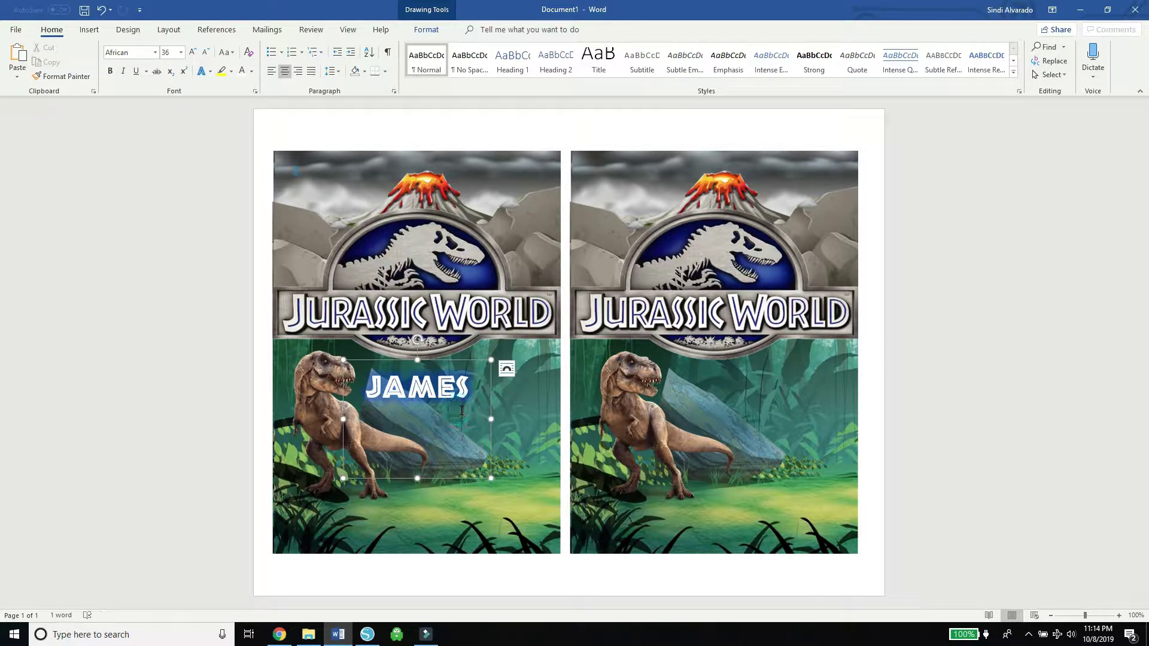
pyautogui.moveTo(492, 417); pyautogui.dragTo(557, 419)
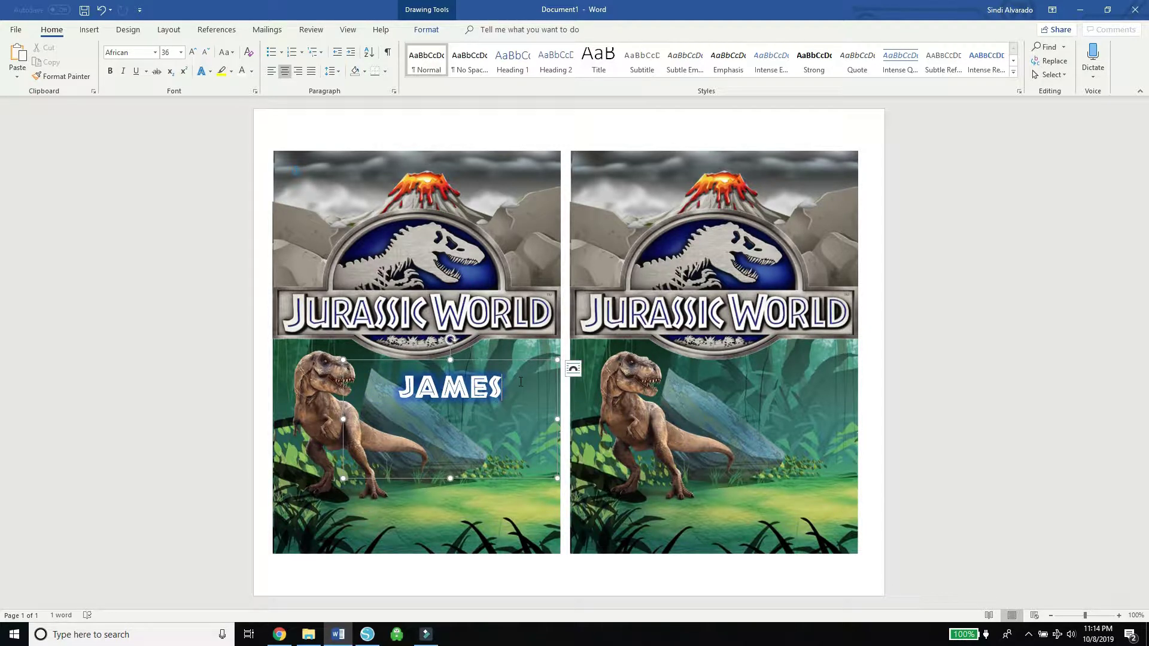
# Add an 18 pt 'IS TURNING 8' line below JAMES, followed by a new empty line
pyautogui.press('Return')
pyautogui.write('IS TURNING')
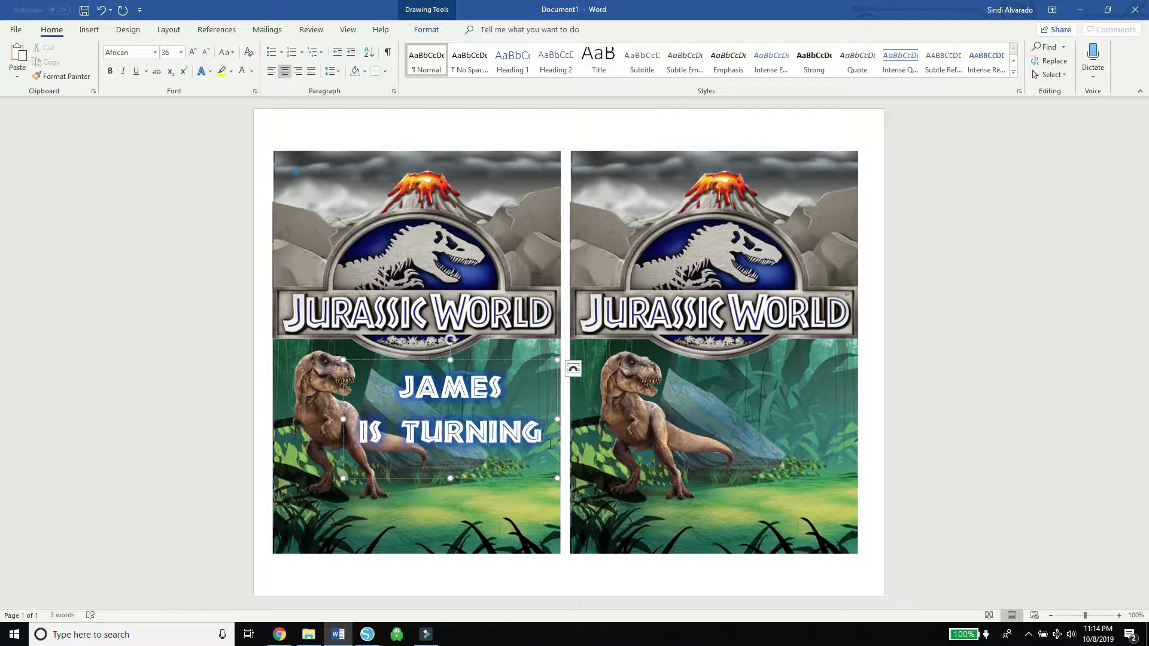
pyautogui.moveTo(550, 443); pyautogui.dragTo(358, 432)
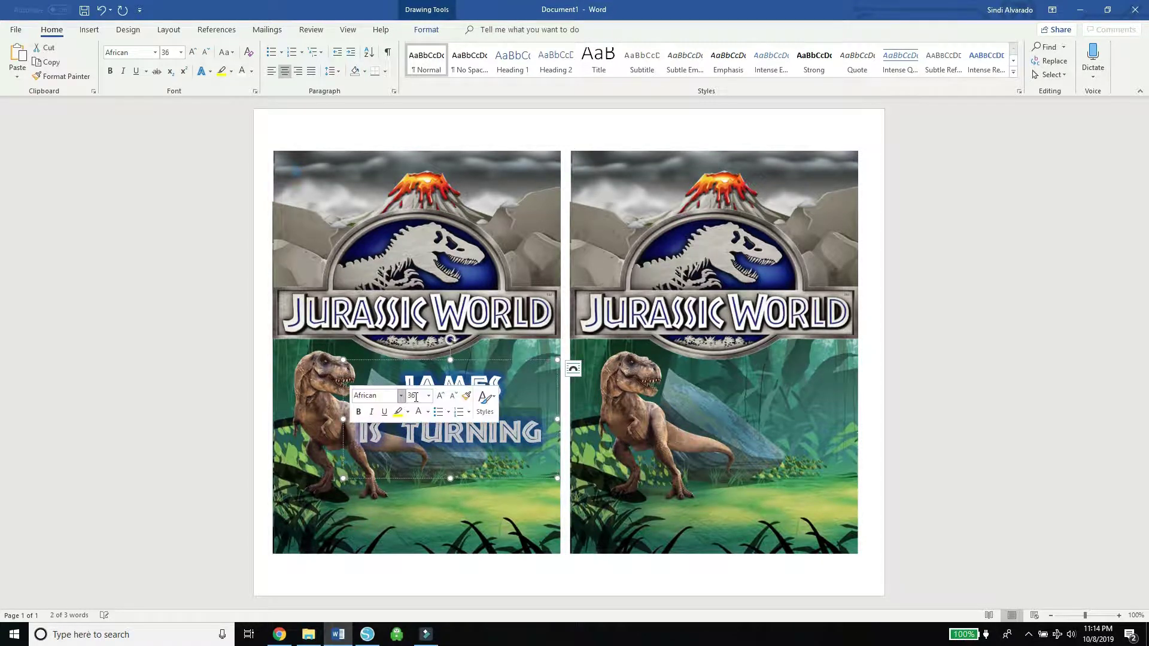
pyautogui.click(451, 397)
pyautogui.click(451, 397)
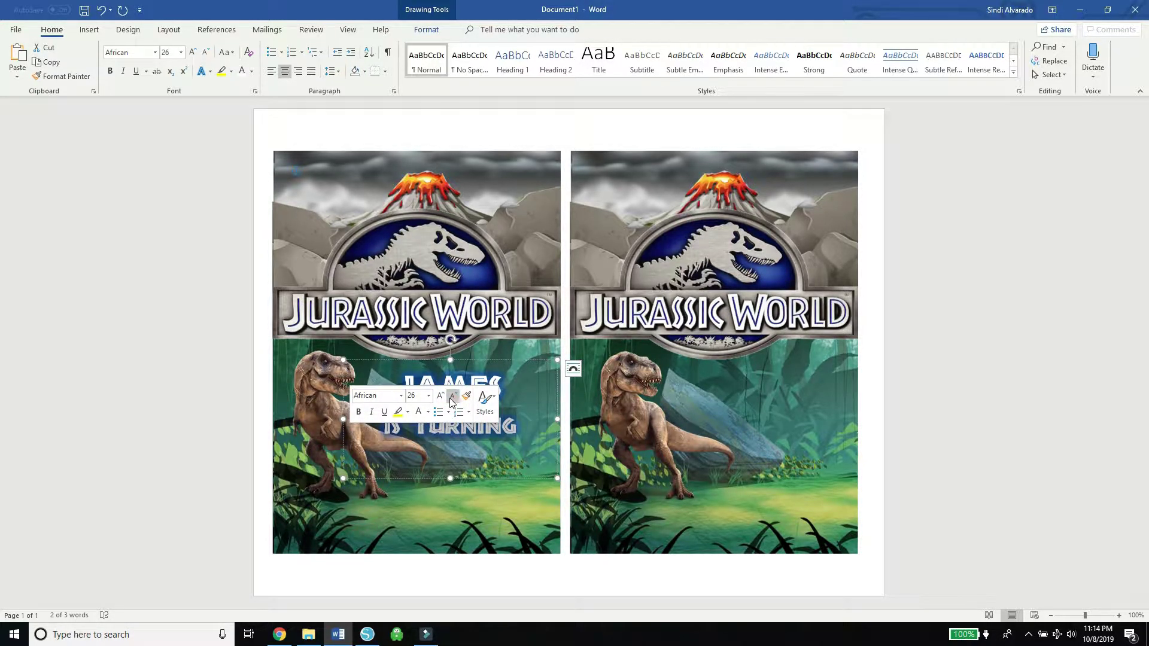
pyautogui.click(451, 397)
pyautogui.click(450, 397)
pyautogui.click(451, 396)
pyautogui.click(451, 397)
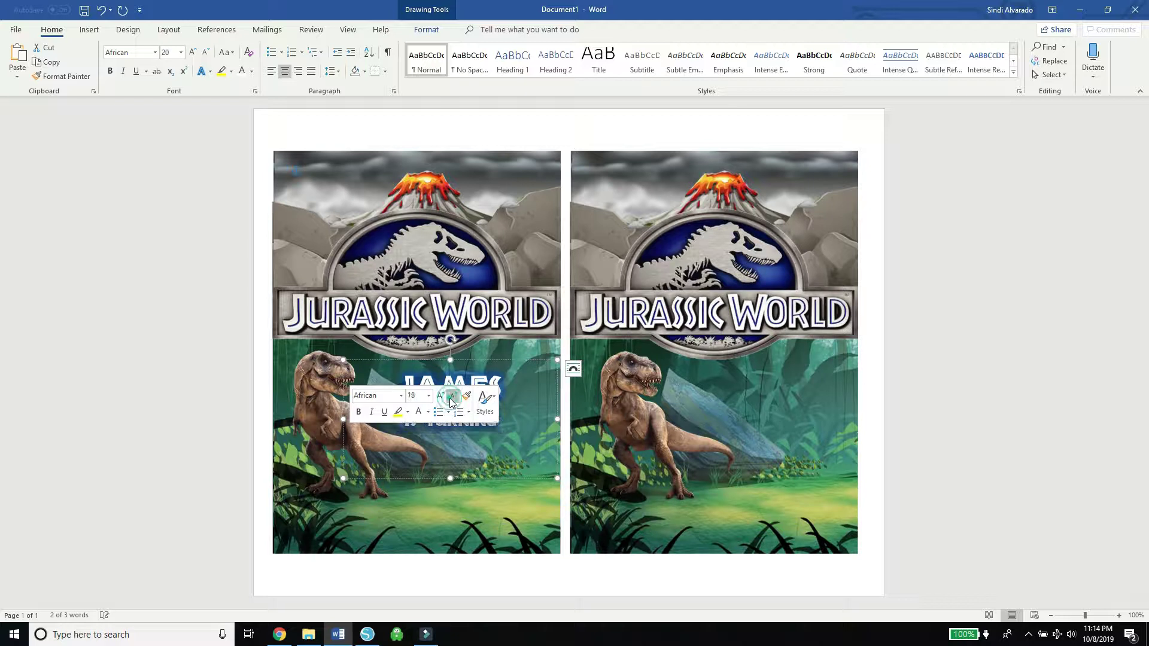
pyautogui.click(519, 426)
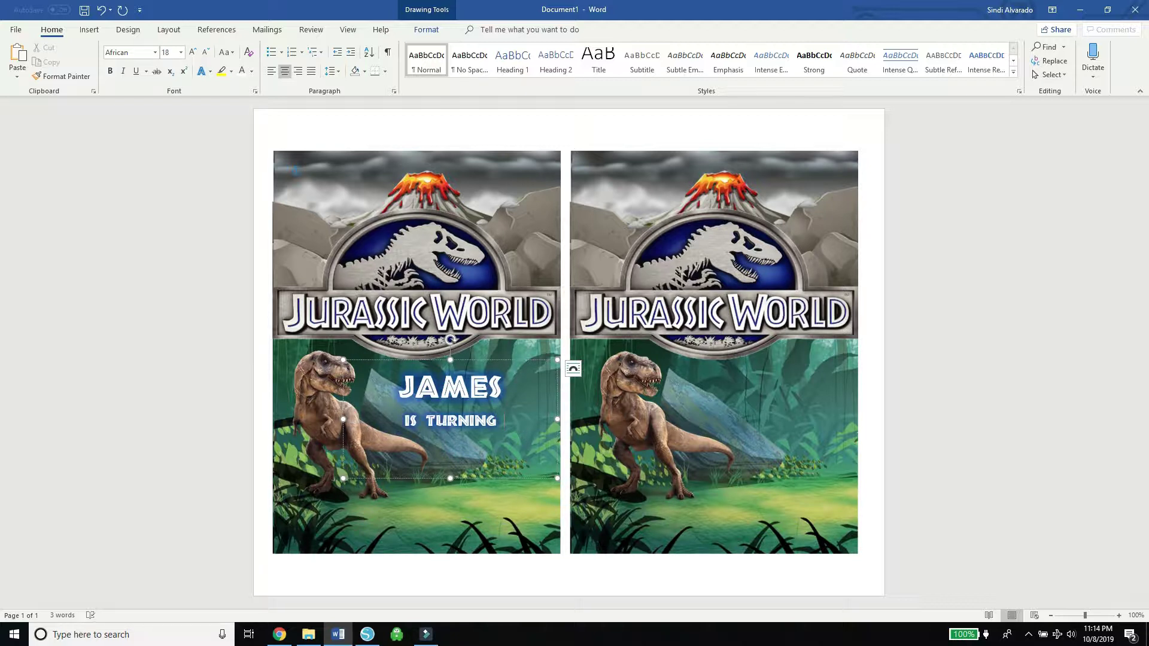
pyautogui.write('8')
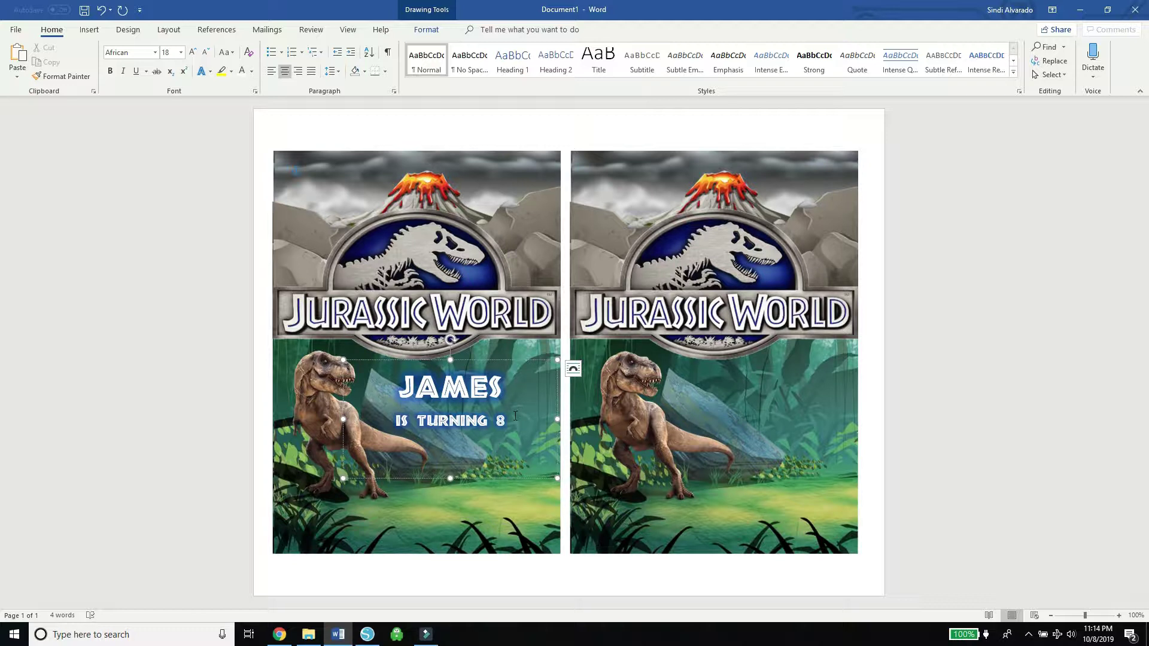
pyautogui.hotkey('ctrl', 'j')
# Type 'SATURDAY OCTOBER 20' on the new line and set it to Arial Narrow
pyautogui.write('SATURDAY')
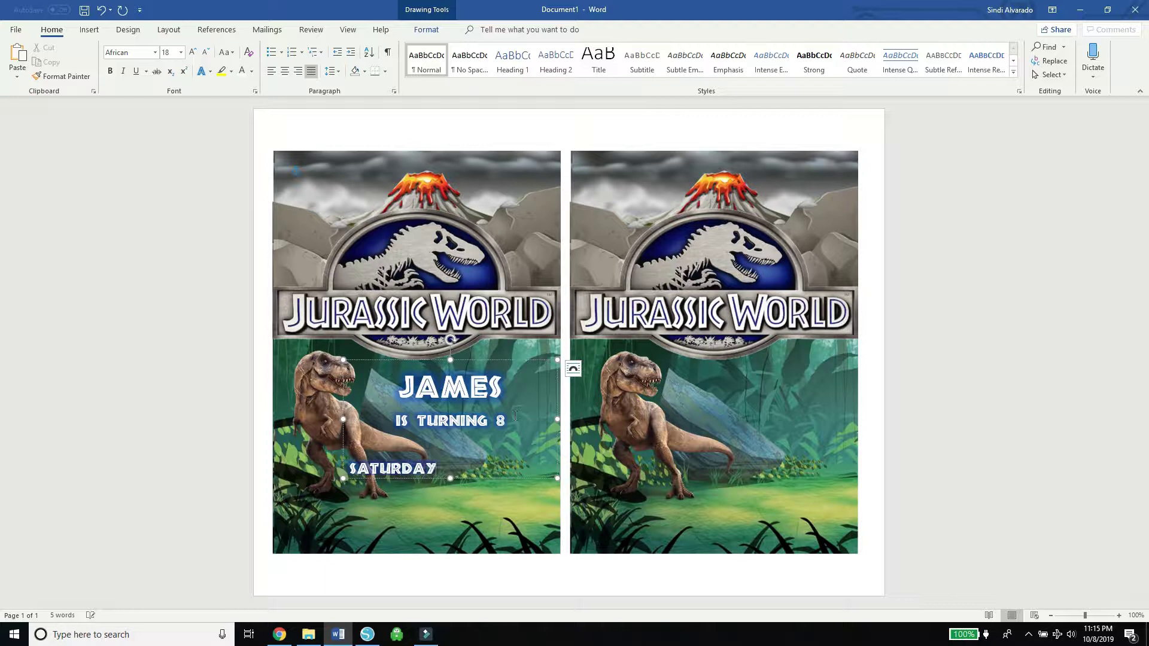
pyautogui.doubleClick(429, 466)
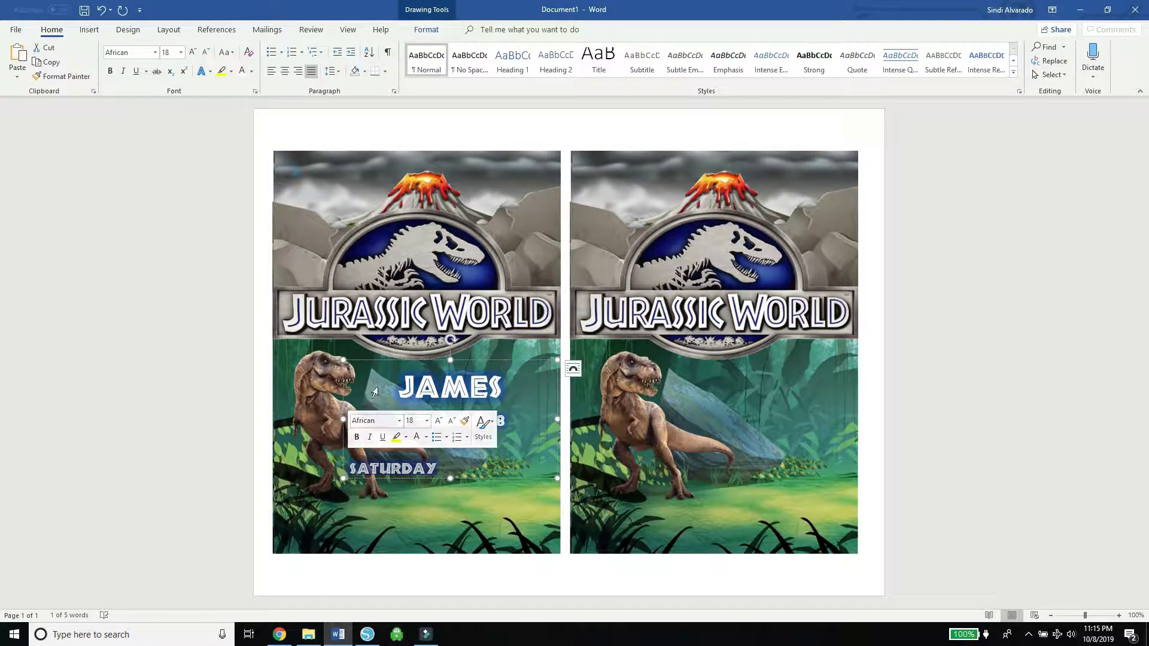
pyautogui.click(450, 466)
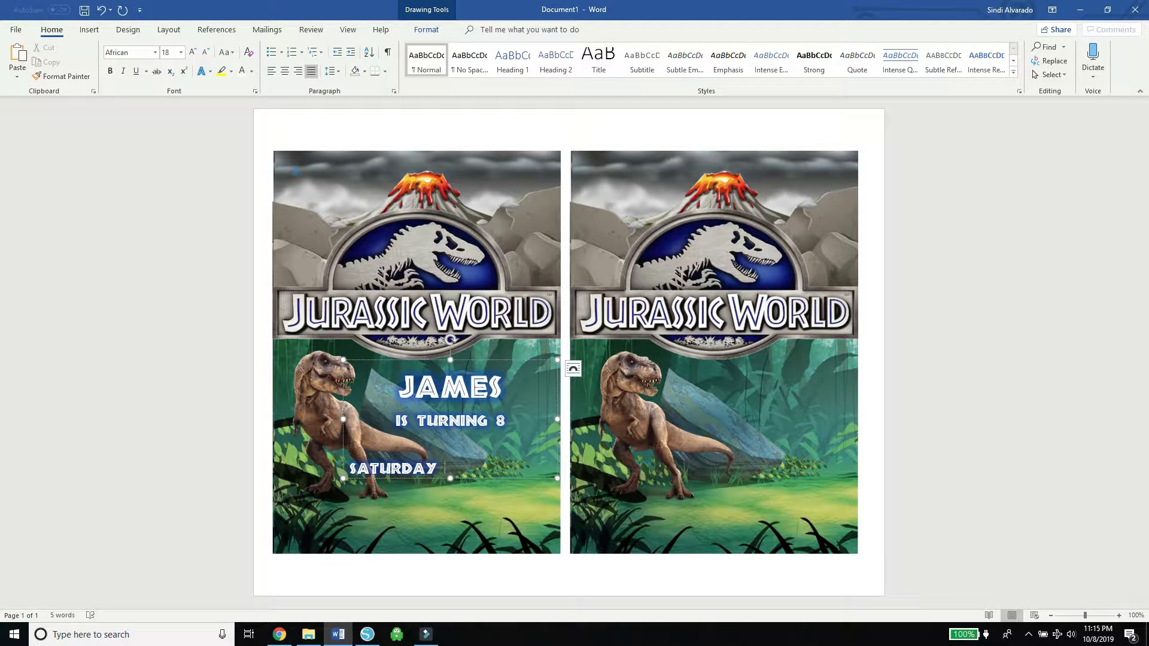
pyautogui.write('OCTOBER 20')
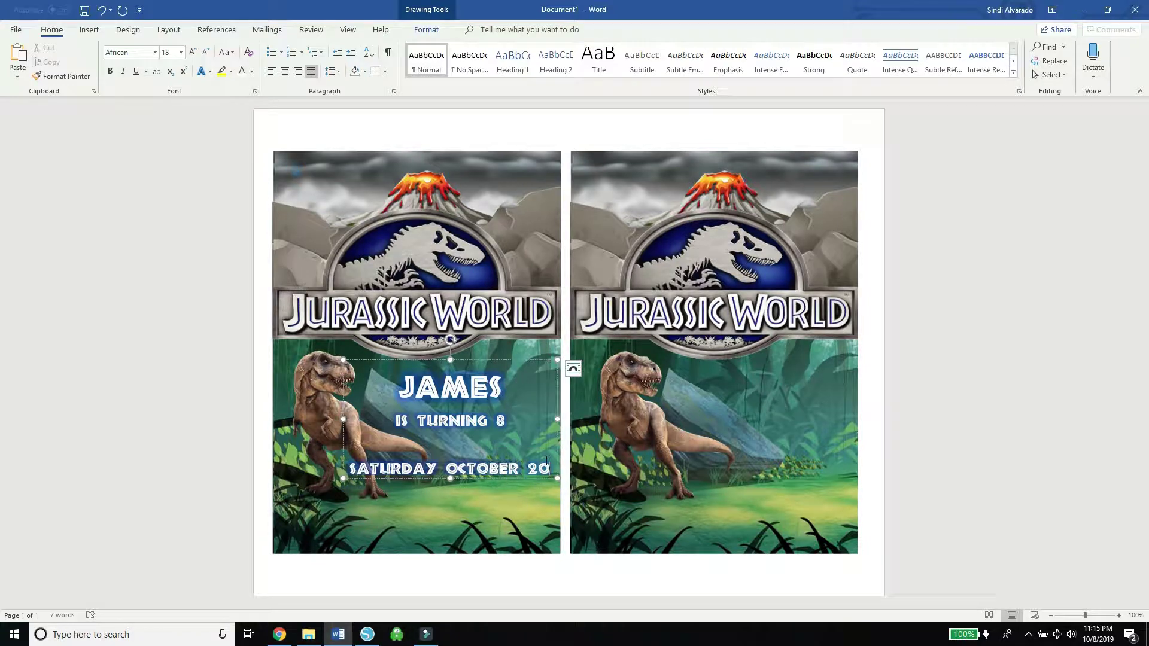
pyautogui.moveTo(550, 468); pyautogui.dragTo(349, 468)
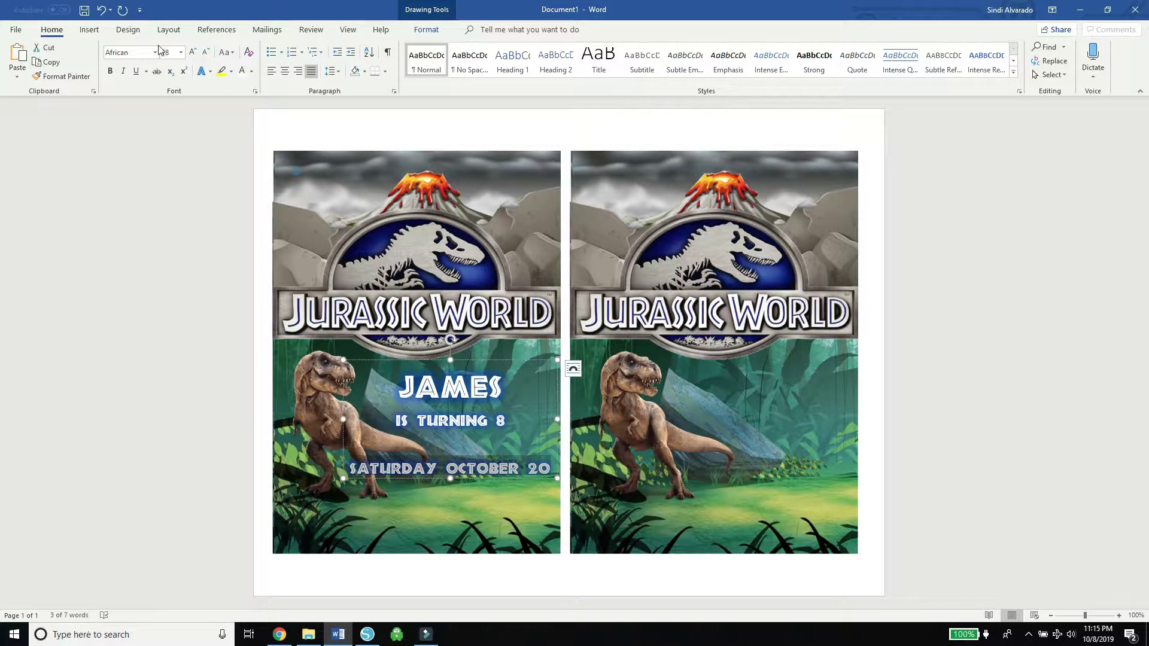
pyautogui.click(157, 52)
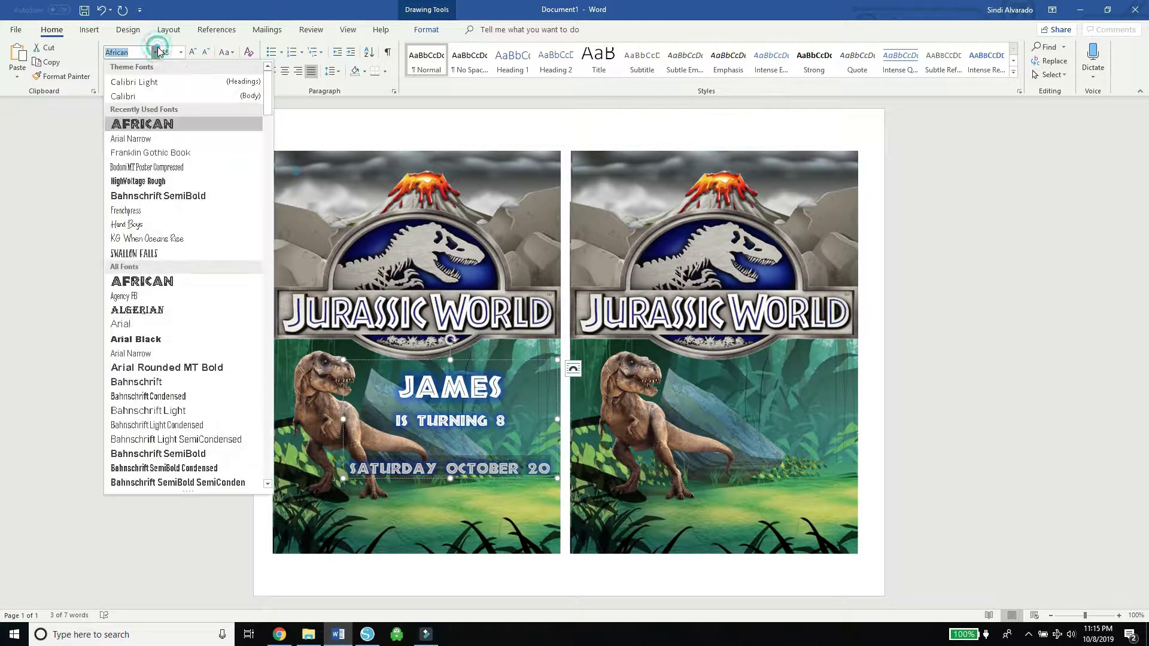
pyautogui.click(158, 138)
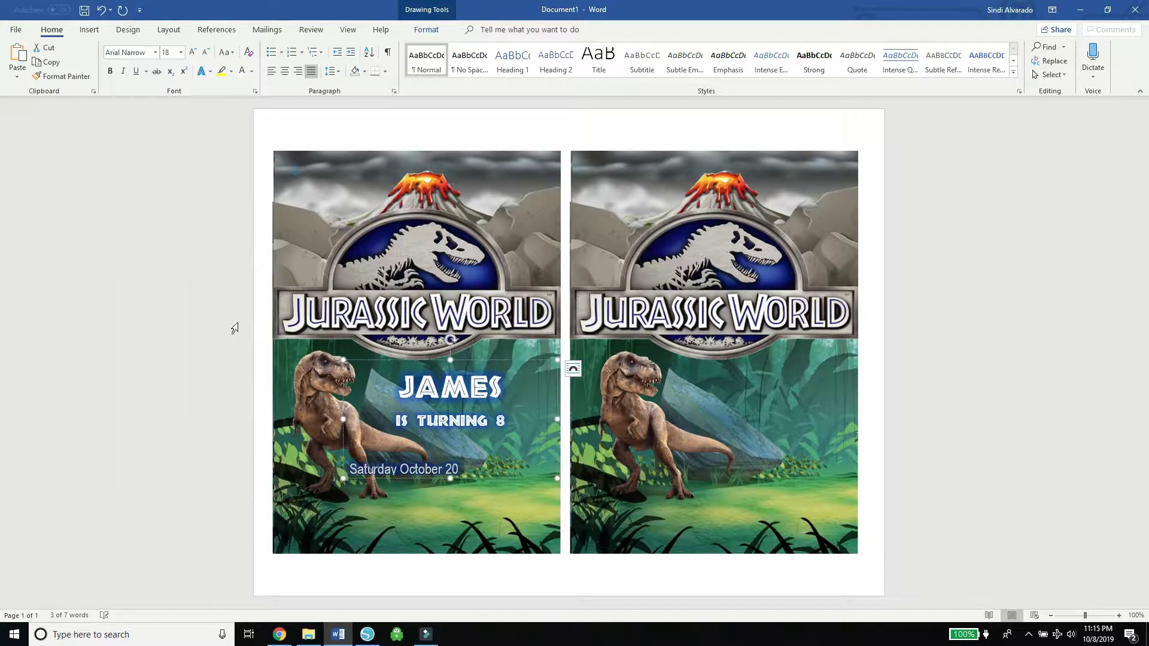
# Append 2019 to the date, remove the extra leading spaces, and nudge the text box
pyautogui.click(349, 471)
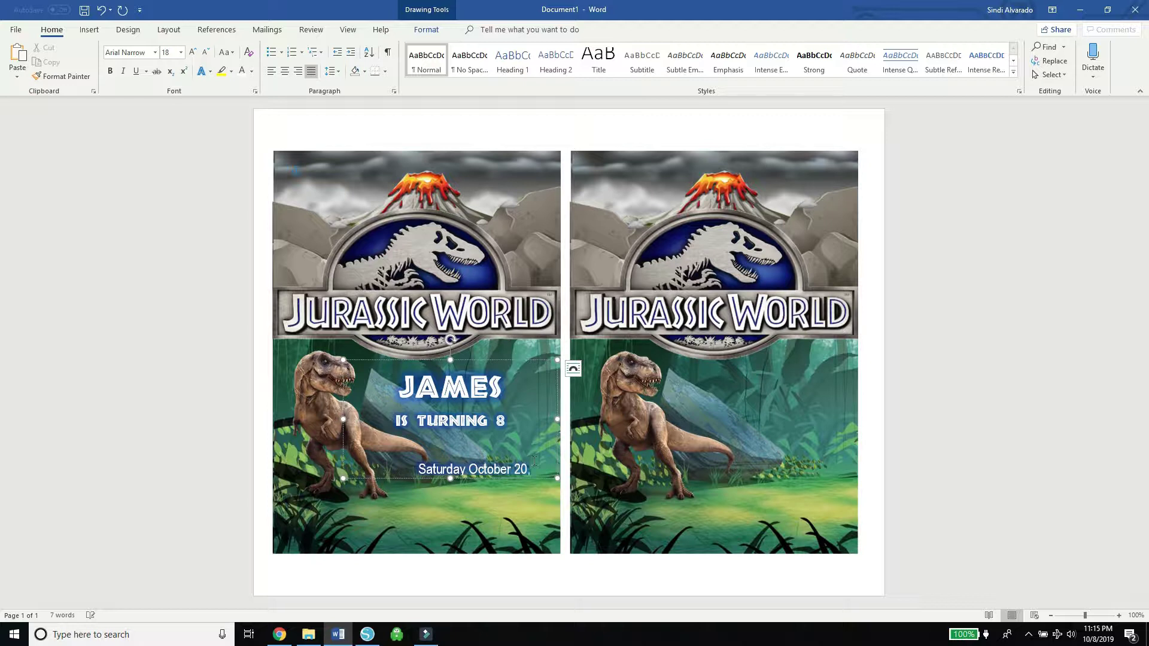
pyautogui.press('End')
pyautogui.write('2019')
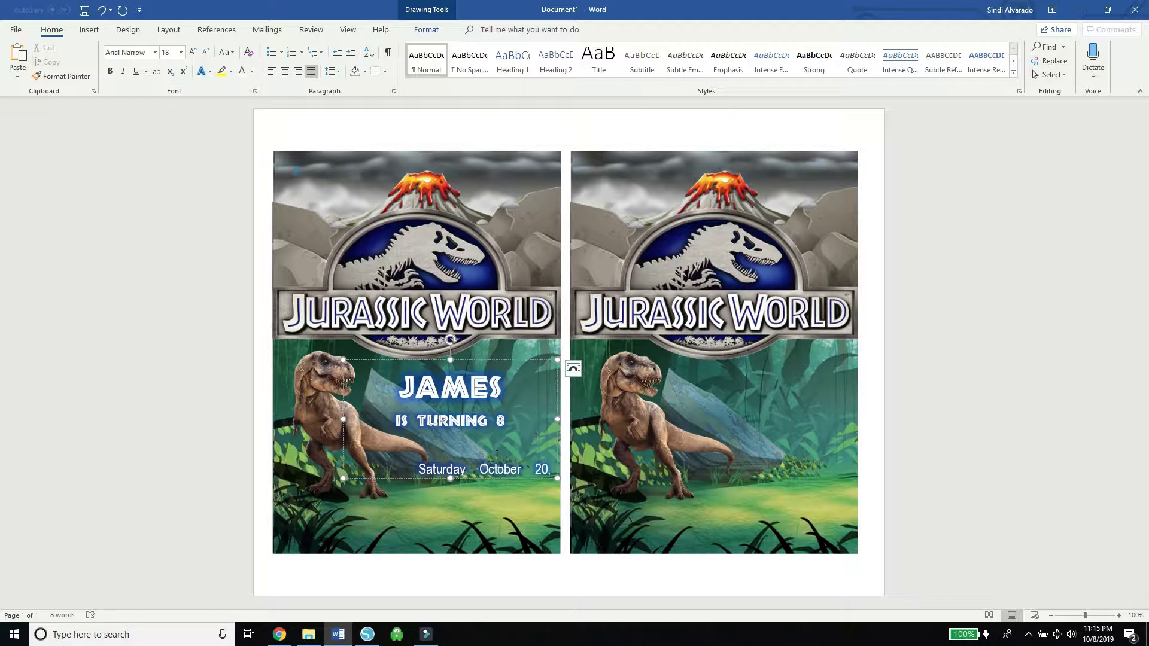
pyautogui.click(422, 472)
pyautogui.press('BackSpace')
pyautogui.press('BackSpace')
pyautogui.press('BackSpace')
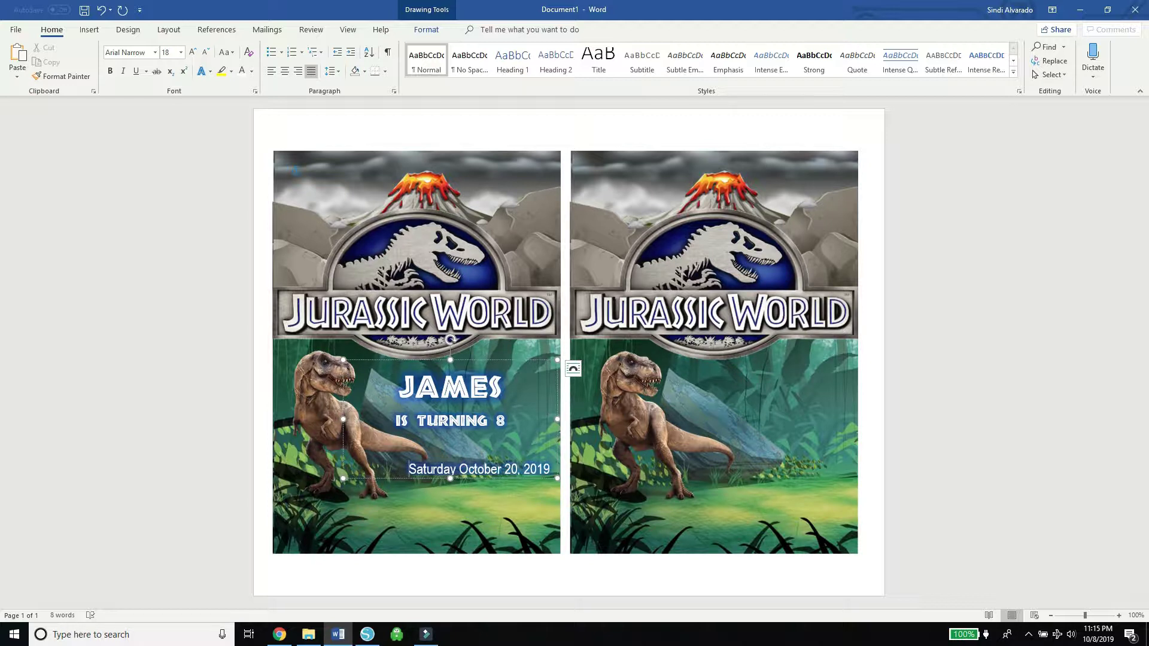
pyautogui.press('BackSpace')
pyautogui.moveTo(473, 361); pyautogui.dragTo(451, 357)
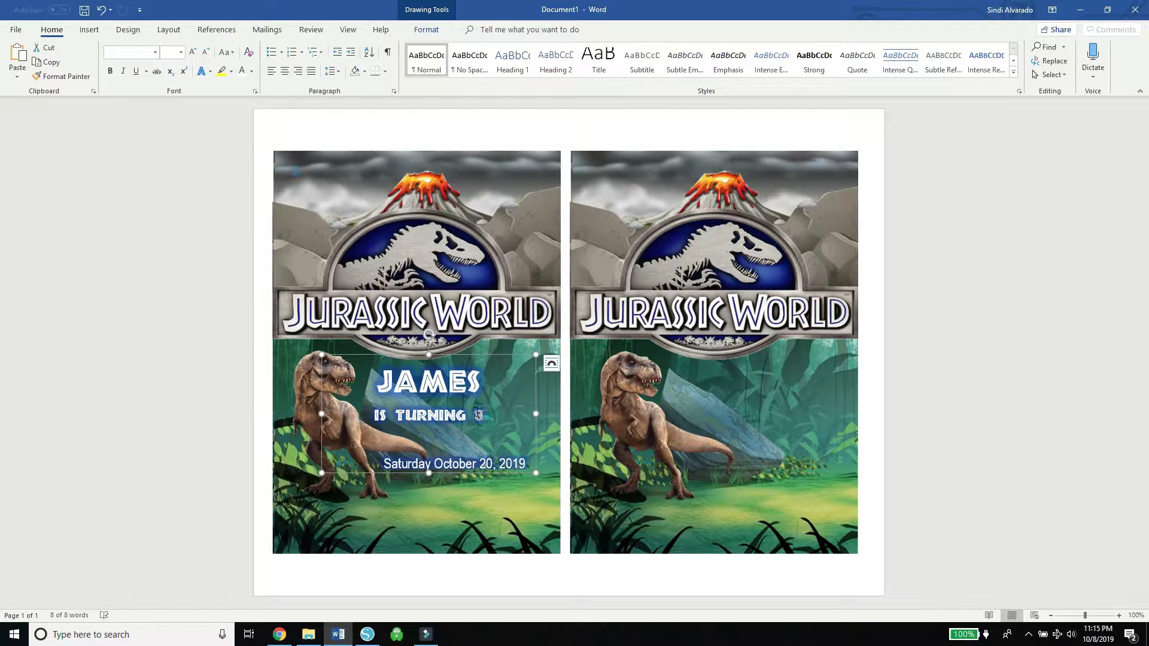
# Grow the age 8 to 24 pt and enlarge the text box so all lines show
pyautogui.doubleClick(478, 414)
pyautogui.click(560, 376)
pyautogui.click(559, 377)
pyautogui.click(560, 377)
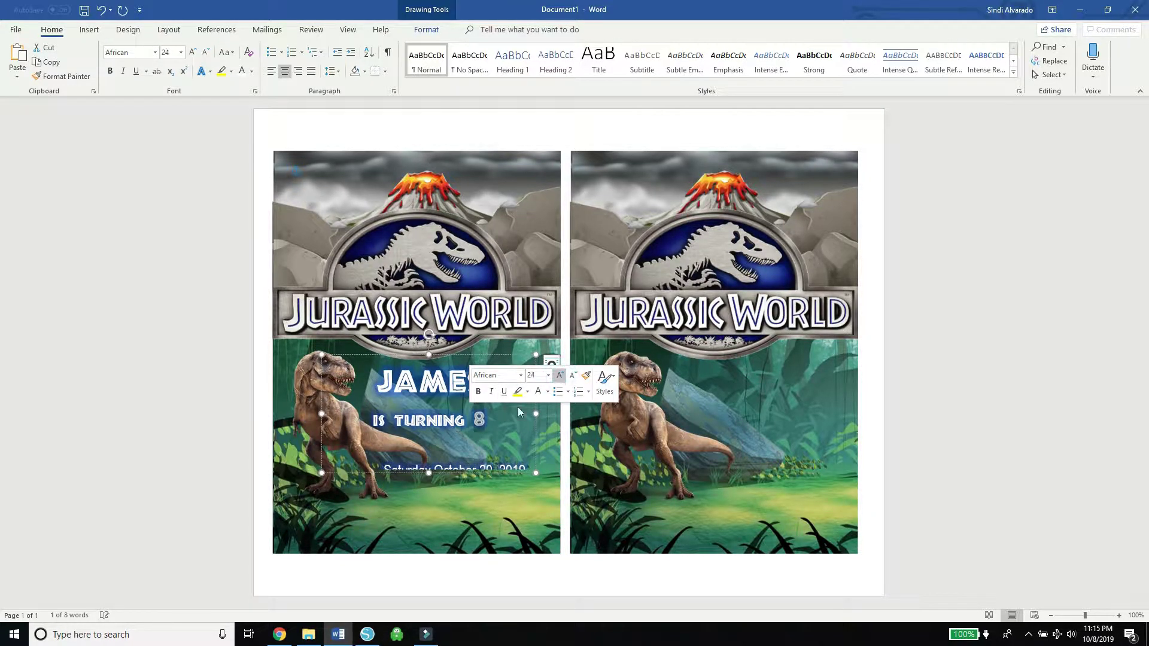
pyautogui.click(474, 436)
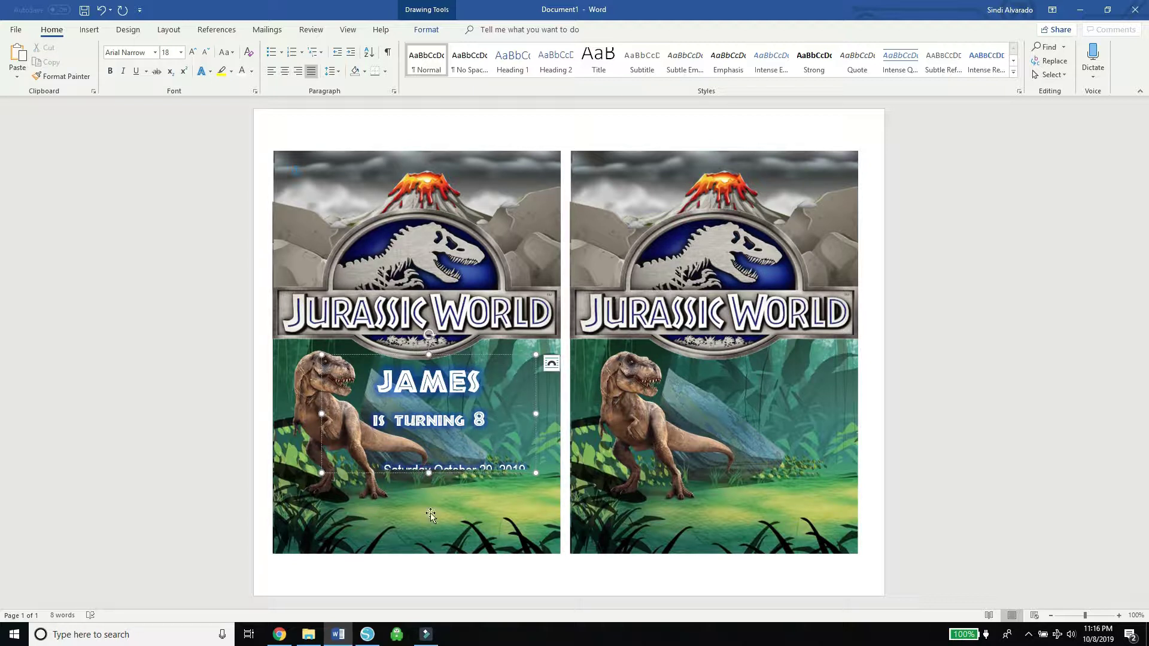
pyautogui.moveTo(536, 472); pyautogui.dragTo(558, 553)
pyautogui.moveTo(320, 456); pyautogui.dragTo(314, 456)
# Type the street address and city lines into the invitation below the date
pyautogui.click(375, 470)
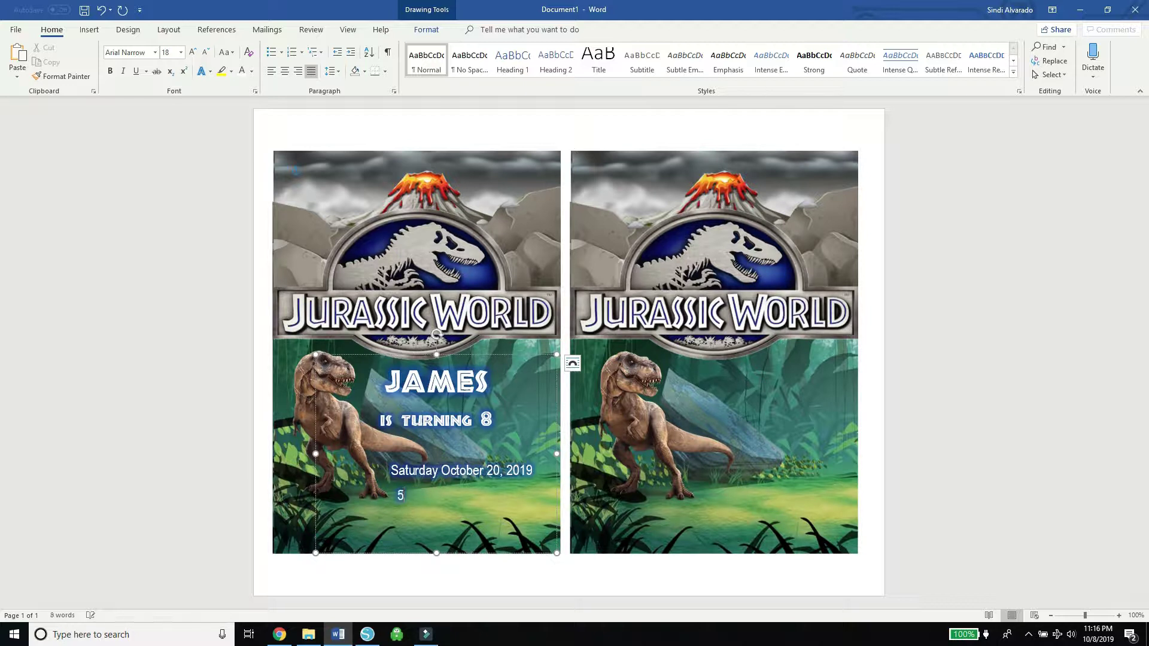
pyautogui.write('55')
pyautogui.write('Mck')
pyautogui.press('BackSpace')
pyautogui.press('BackSpace')
pyautogui.write('Yucca Drive')
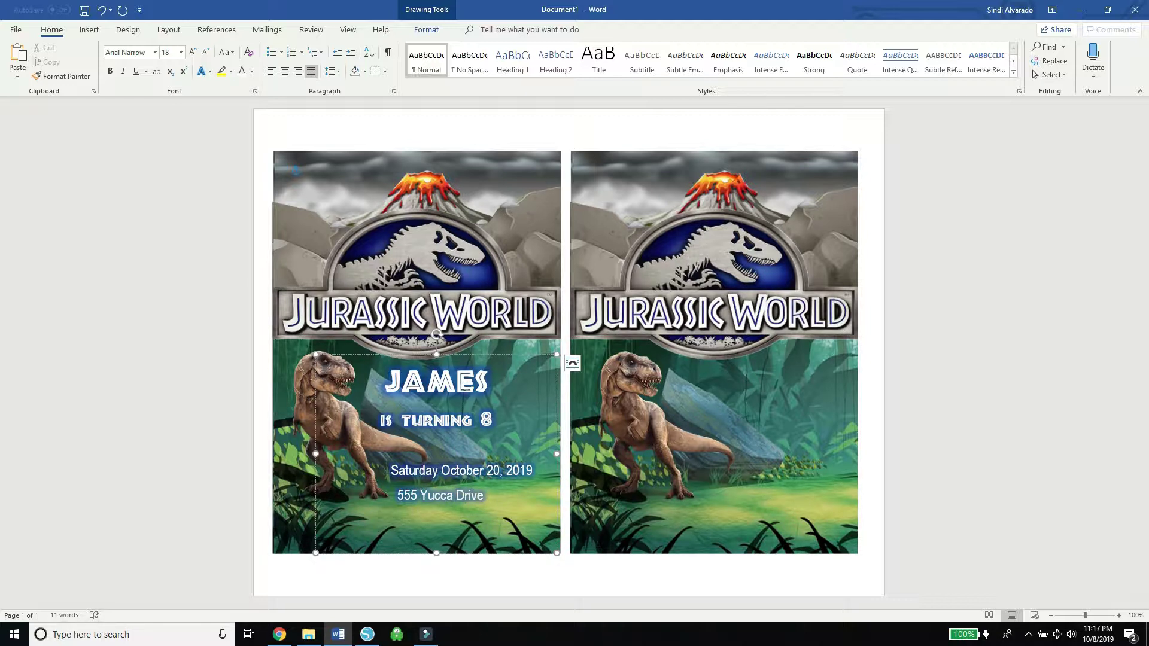
pyautogui.write('Los angeles, C')
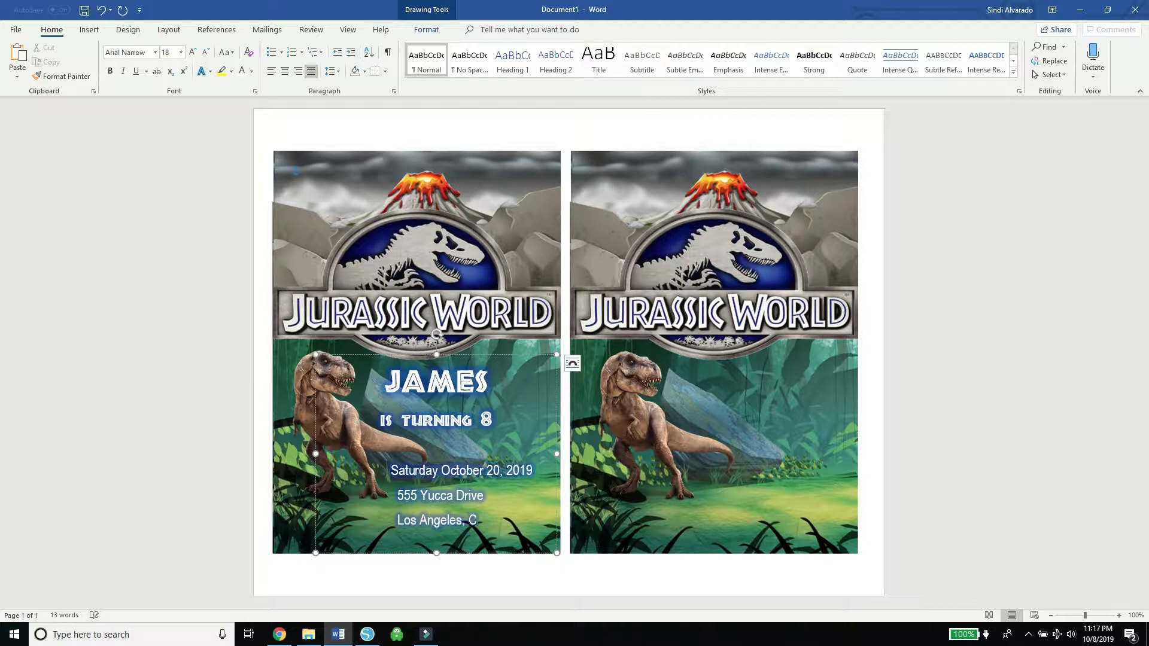
pyautogui.write('A 90004')
pyautogui.click(394, 495)
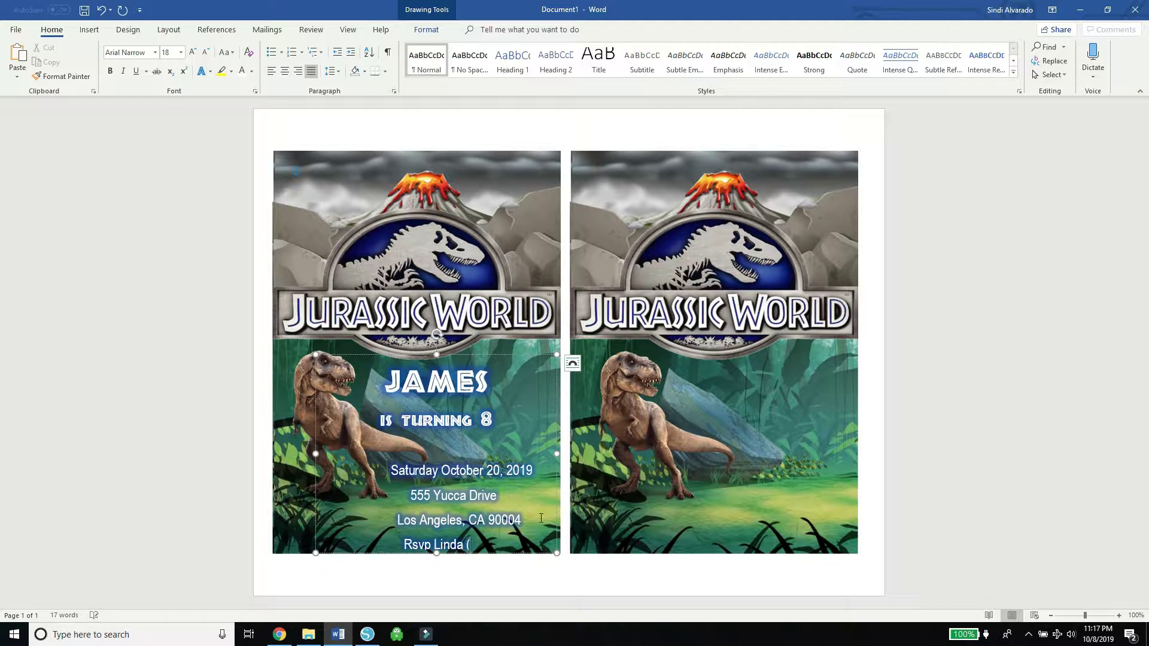
pyautogui.write('555-5555')
# Nudge the text box up and remove the leading spaces from the RSVP line
pyautogui.moveTo(506, 356); pyautogui.dragTo(506, 353)
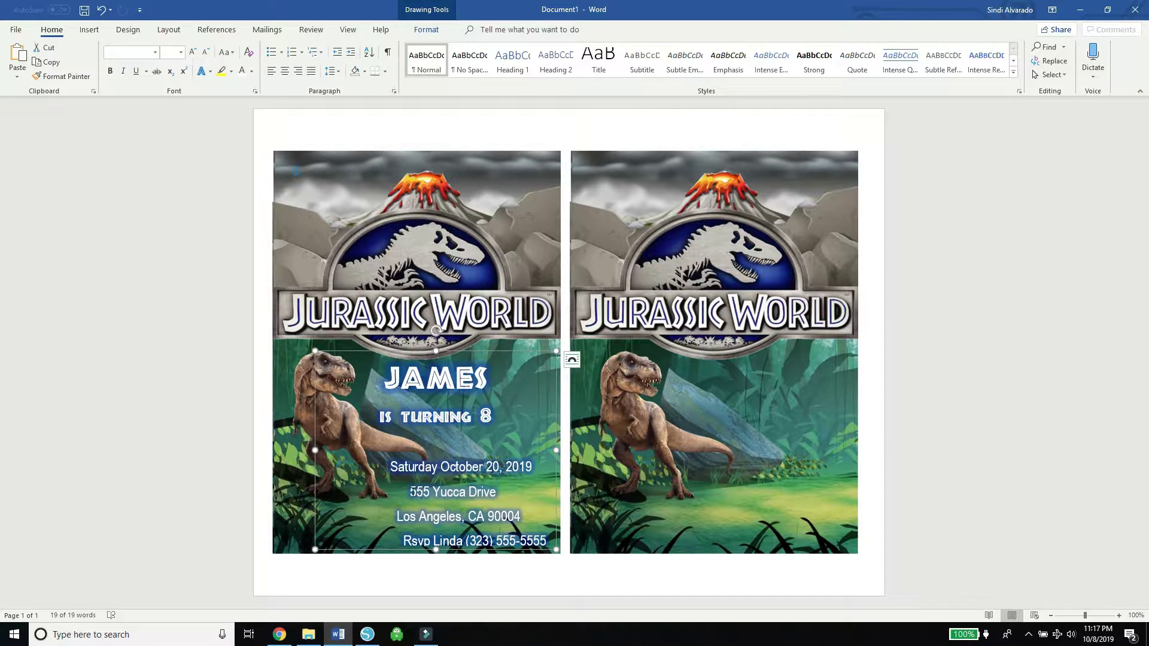
pyautogui.click(412, 491)
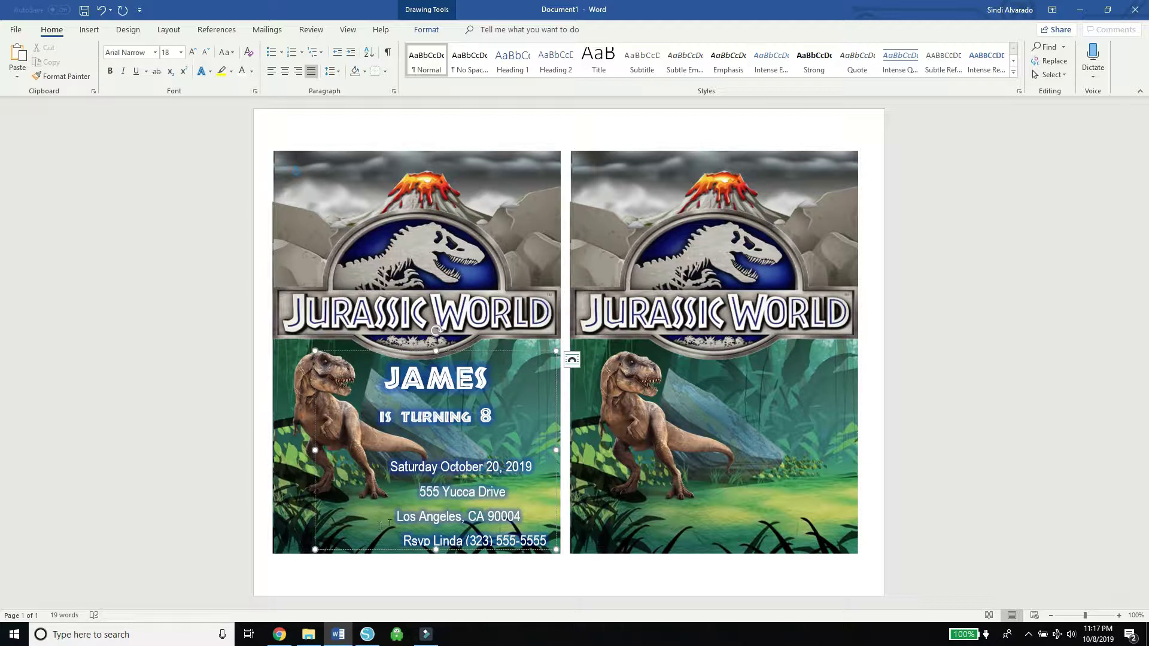
pyautogui.click(407, 540)
pyautogui.press('BackSpace')
pyautogui.press('BackSpace')
pyautogui.press('BackSpace')
pyautogui.click(465, 582)
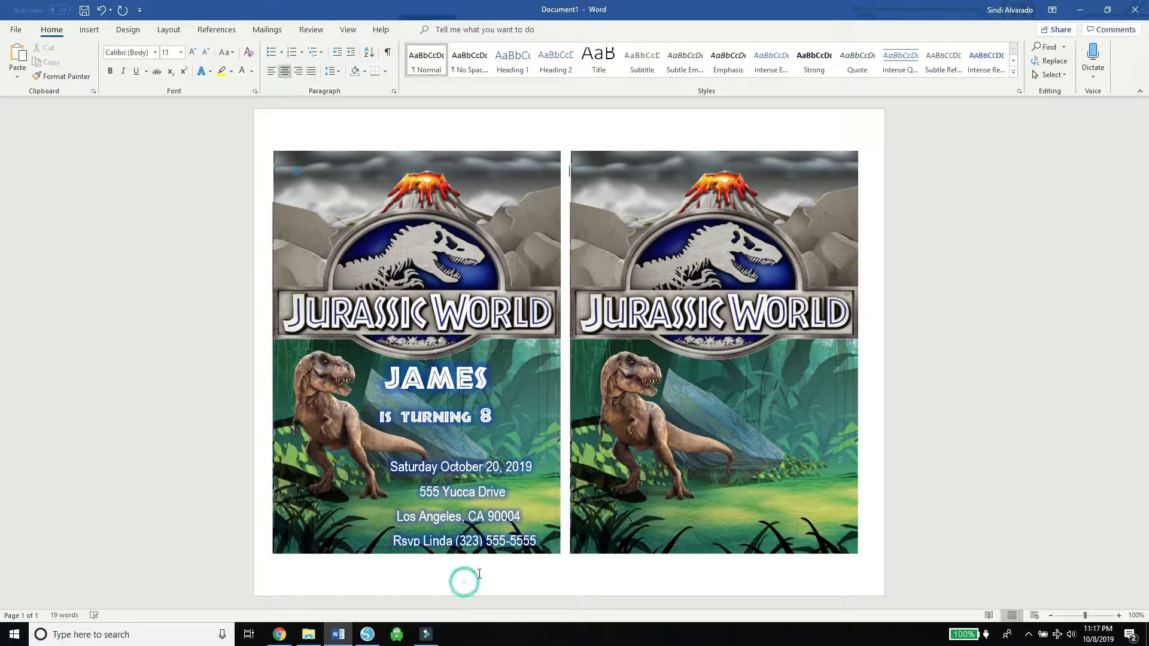
pyautogui.click(301, 404)
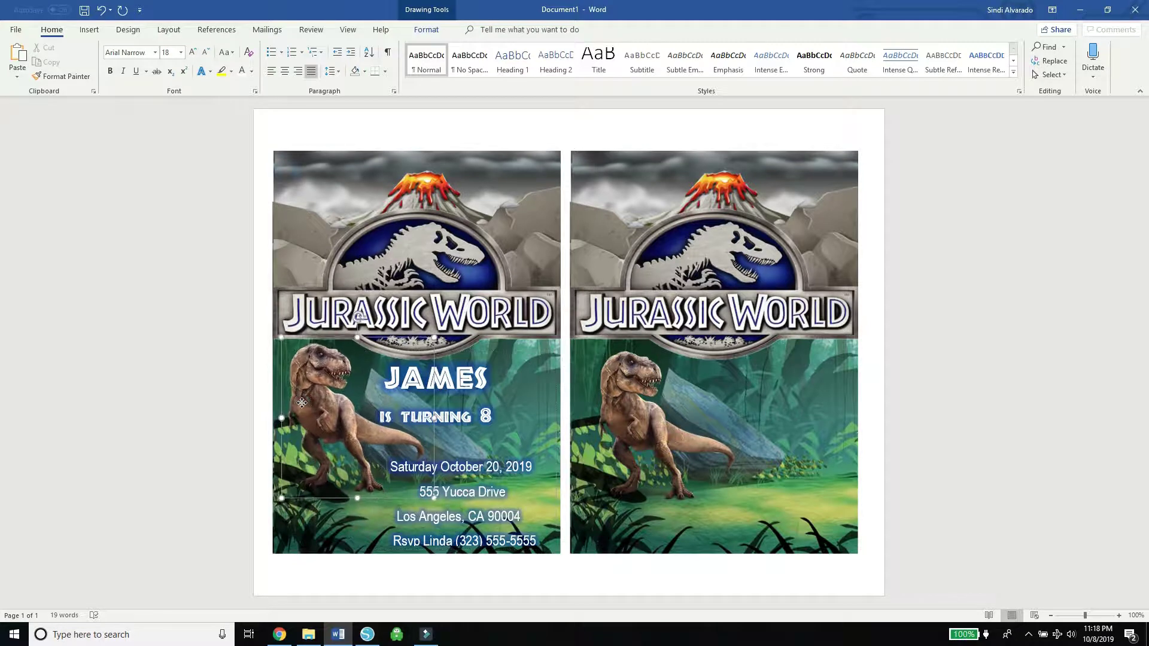
pyautogui.click(496, 350)
pyautogui.moveTo(518, 539); pyautogui.dragTo(389, 464)
pyautogui.click(323, 71)
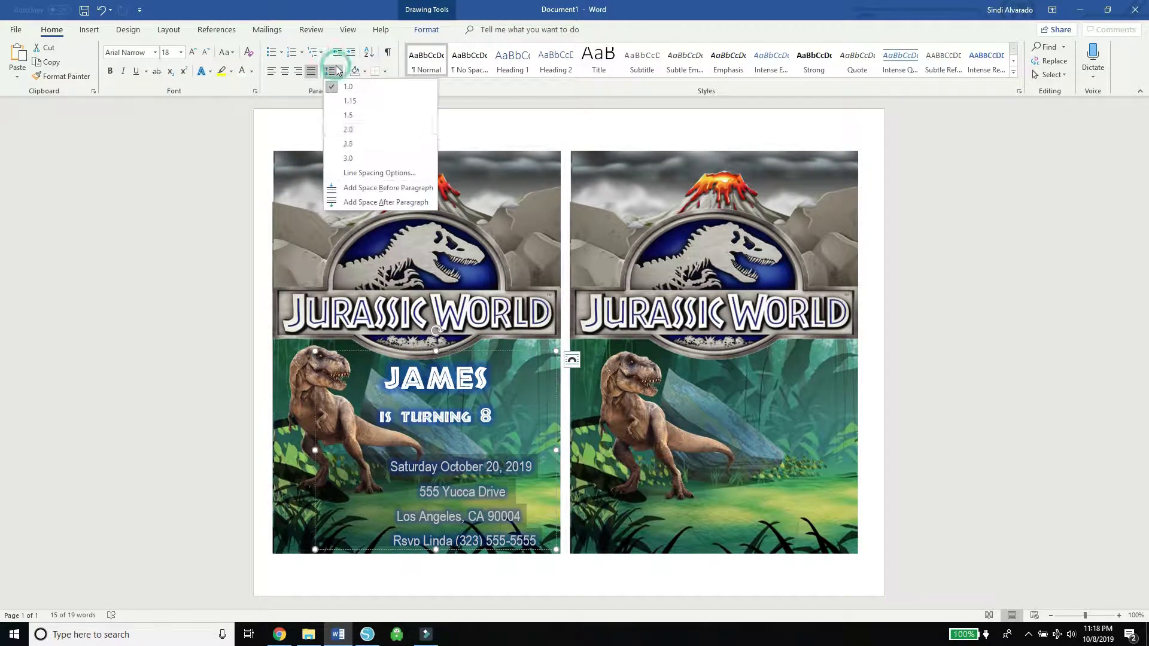
pyautogui.click(362, 170)
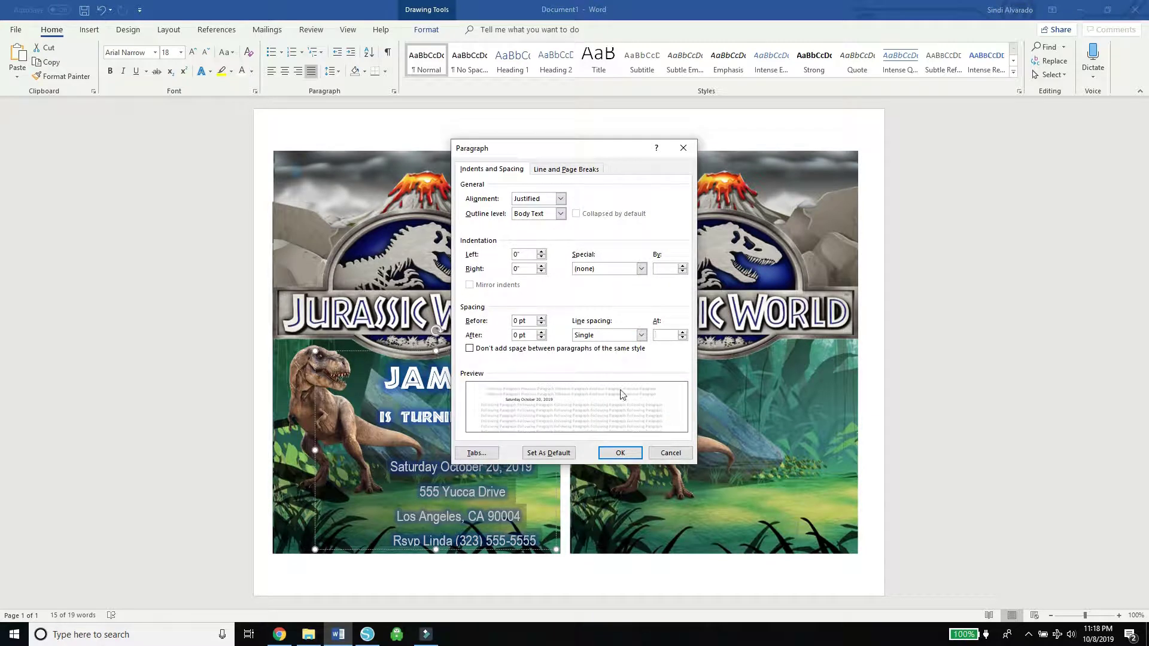
pyautogui.click(620, 453)
pyautogui.click(155, 53)
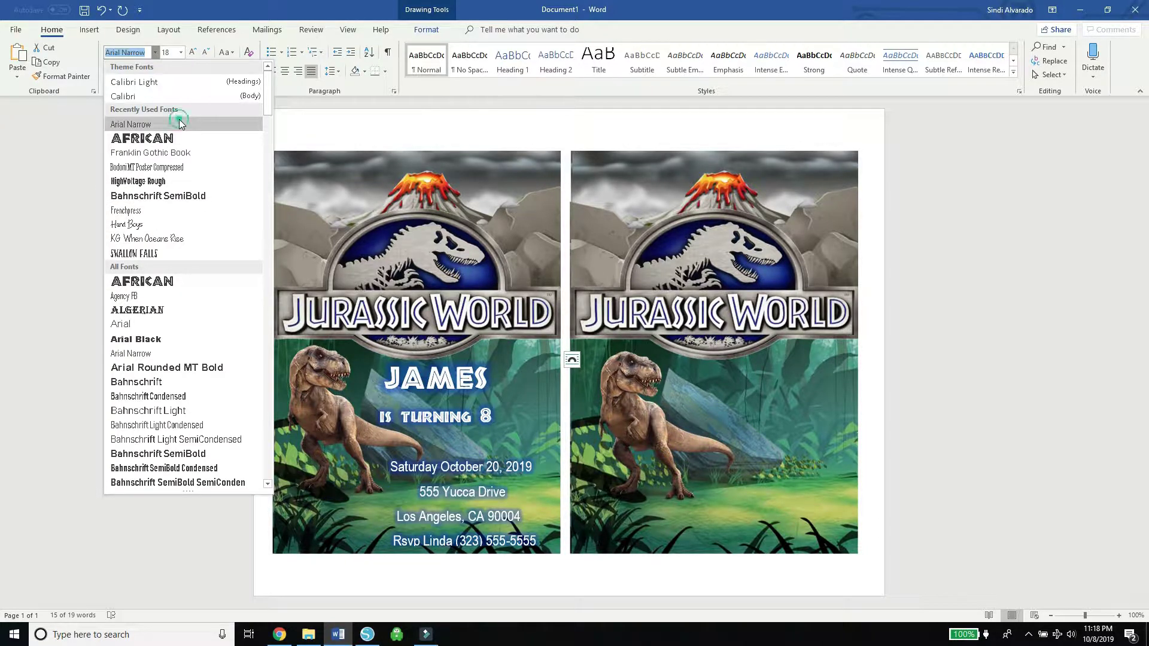
pyautogui.click(131, 124)
pyautogui.click(457, 476)
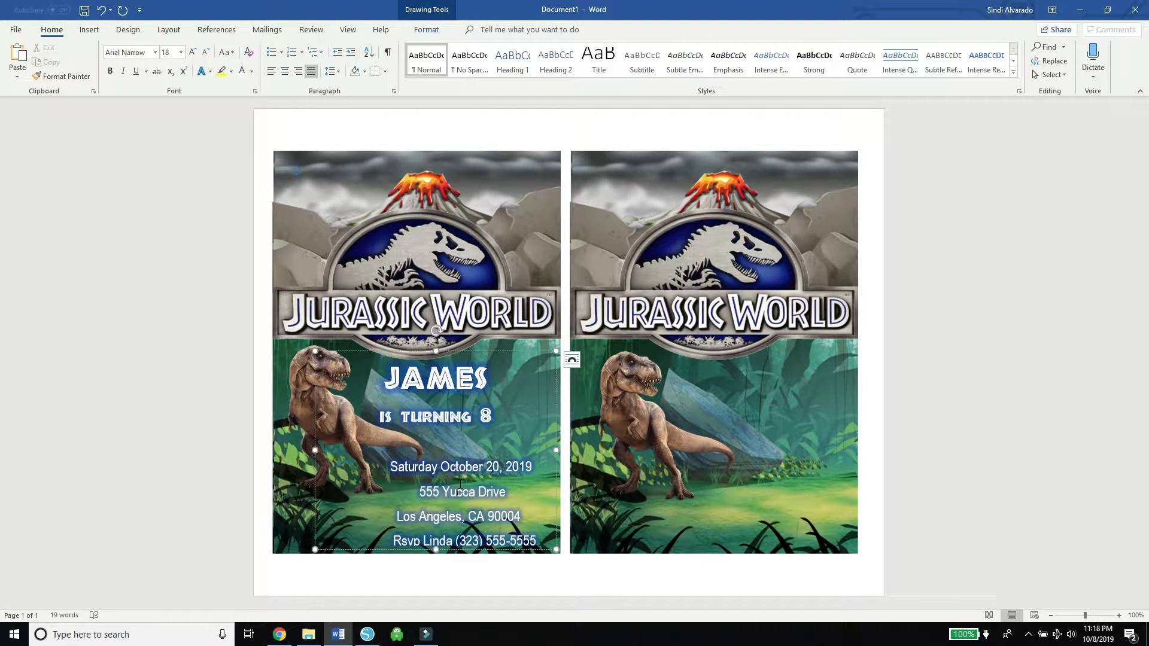
pyautogui.moveTo(538, 541); pyautogui.dragTo(362, 470)
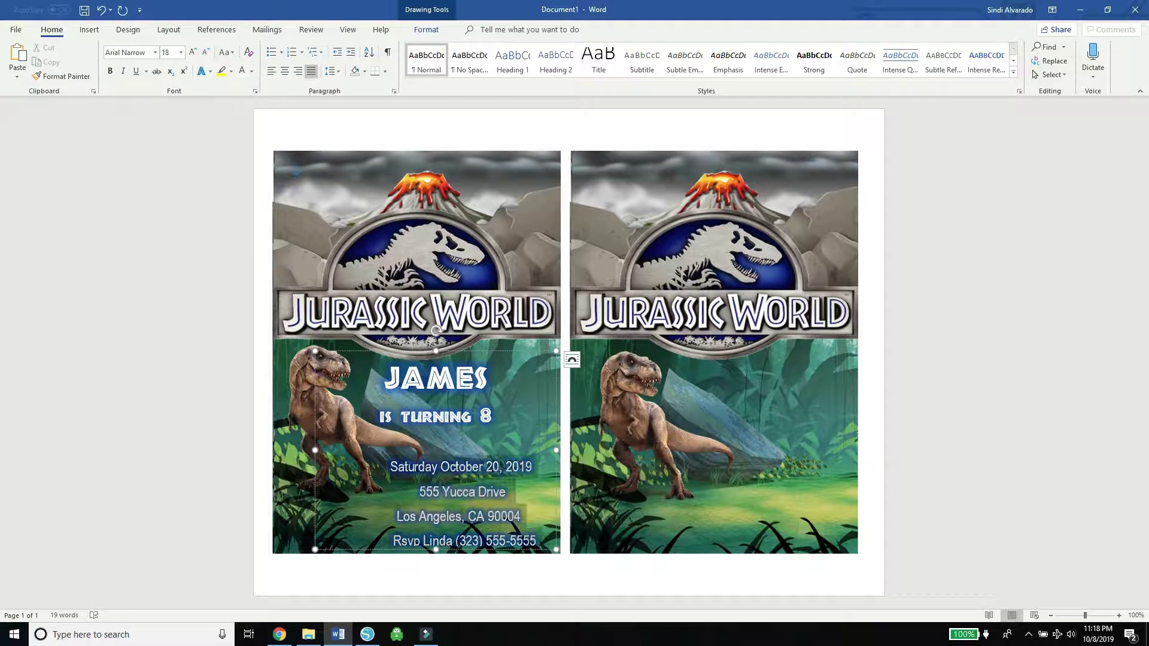
pyautogui.click(590, 264)
pyautogui.click(485, 395)
# Copy the invitation text box and place the duplicate on the right panel
pyautogui.rightClick(487, 350)
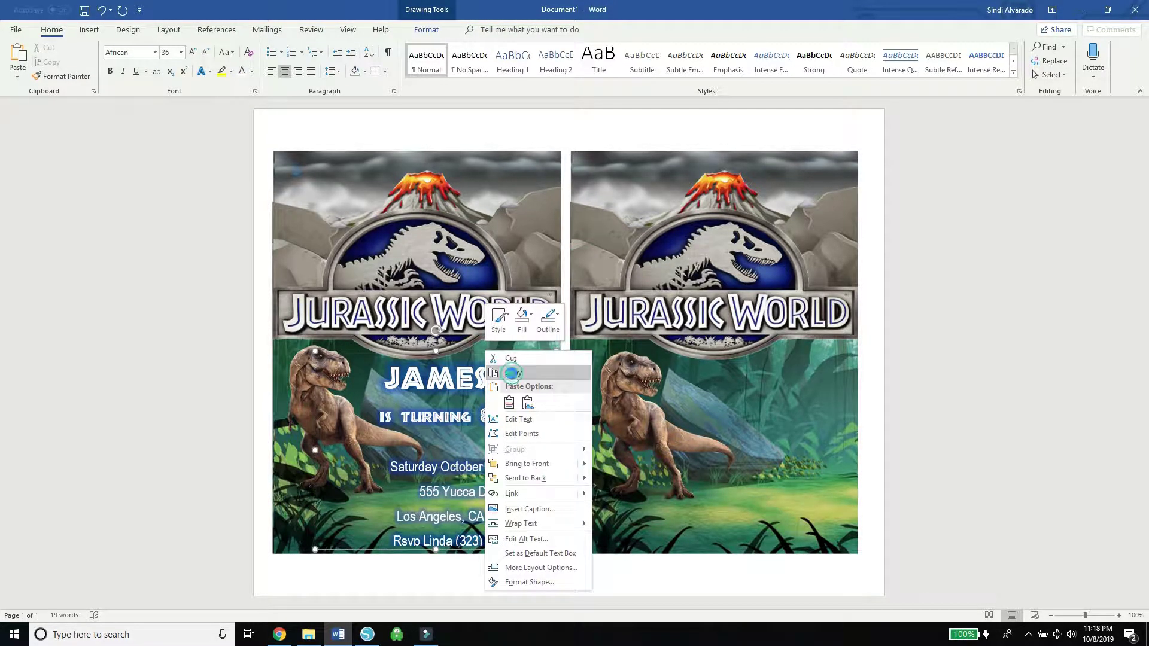
pyautogui.rightClick(503, 358)
pyautogui.click(527, 376)
pyautogui.hotkey('ctrl', 'v')
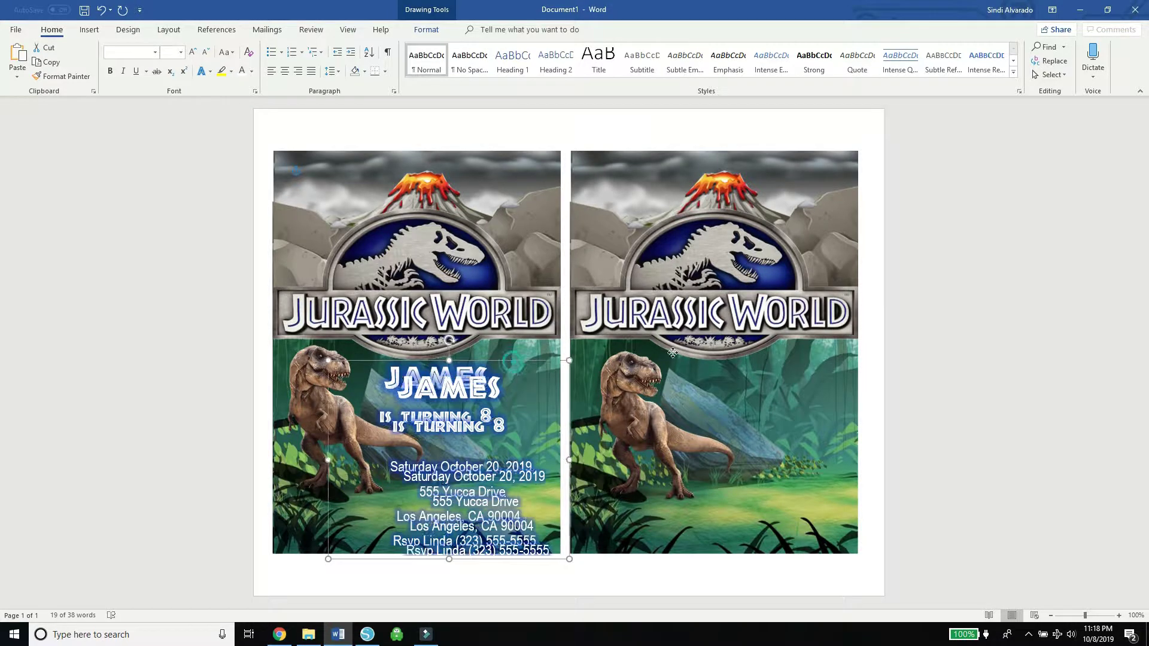
pyautogui.moveTo(509, 358); pyautogui.dragTo(805, 351)
# Deselect the copy and switch over to Silhouette Studio
pyautogui.click(675, 585)
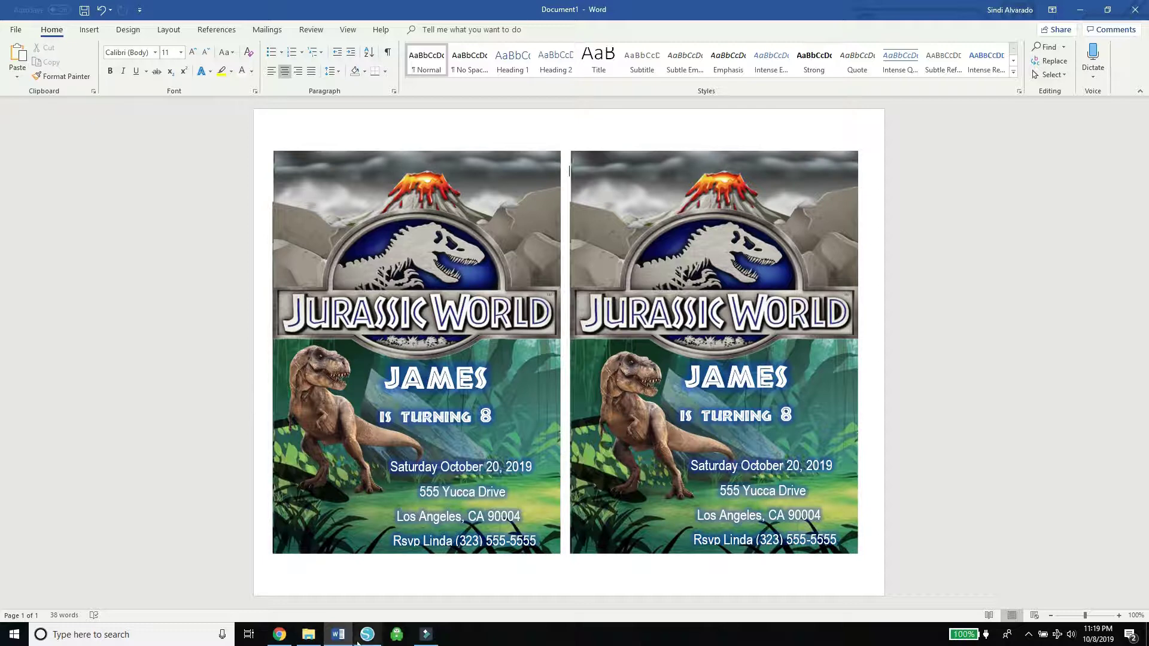
pyautogui.moveTo(367, 634)
pyautogui.click(371, 598)
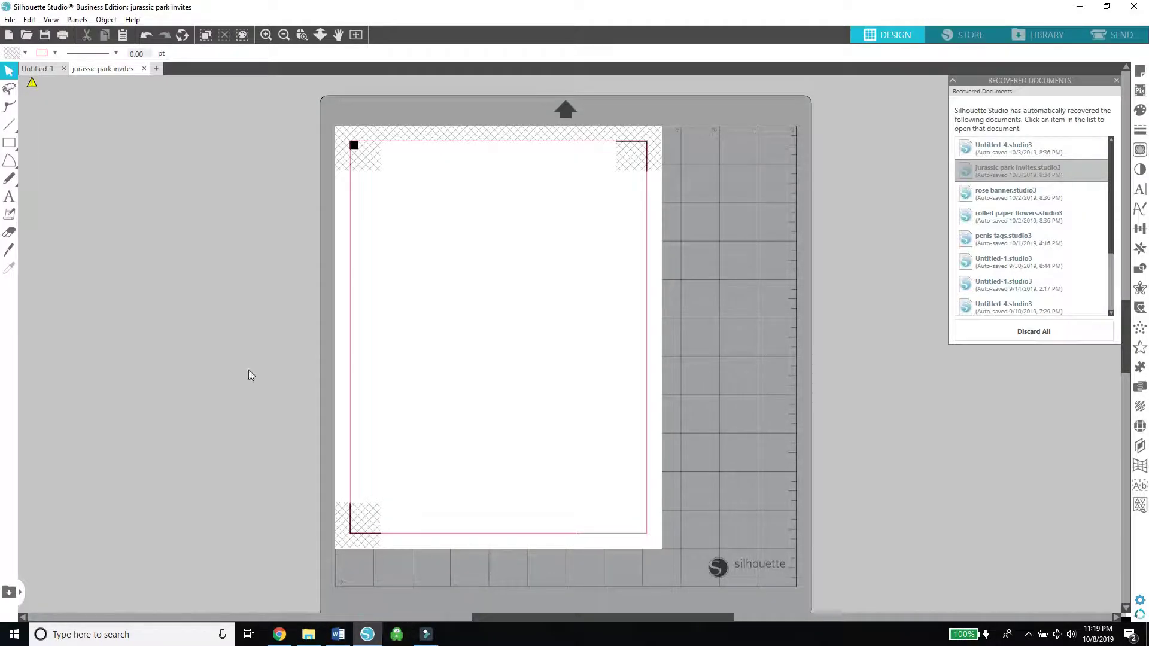
# Place the dinooo T-rex at the page's top-left, enlarged to 2.967 × 3.135 in, then return to Word
pyautogui.click(308, 634)
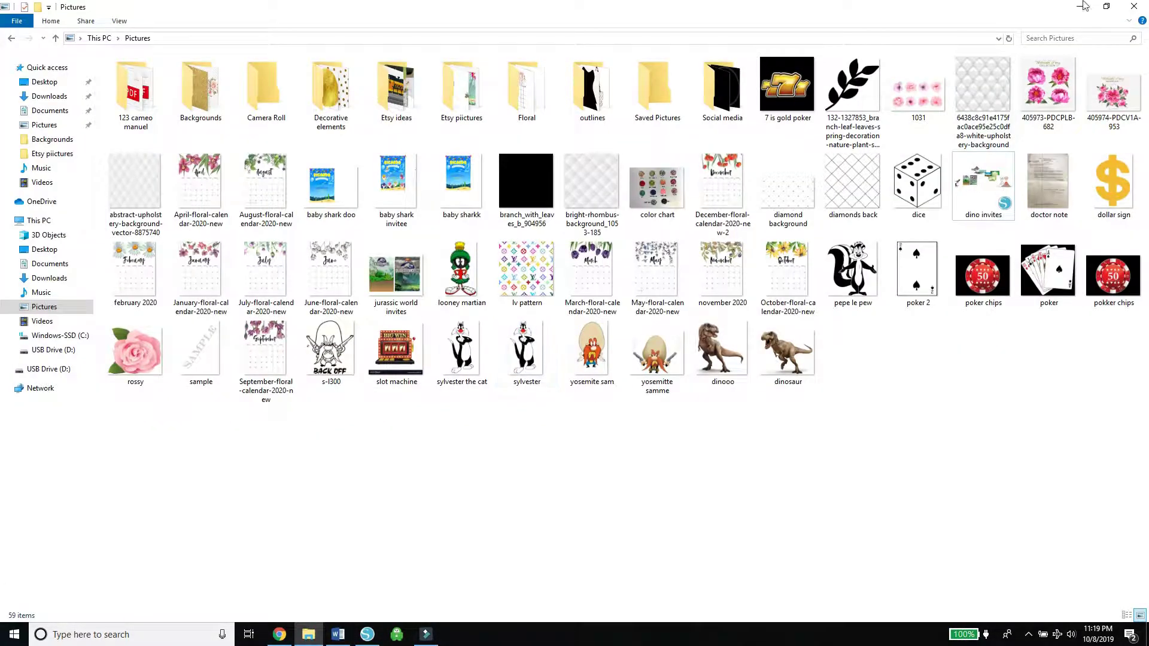
pyautogui.click(1106, 7)
pyautogui.moveTo(884, 359); pyautogui.dragTo(907, 593)
pyautogui.moveTo(716, 560); pyautogui.dragTo(424, 252)
pyautogui.click(818, 251)
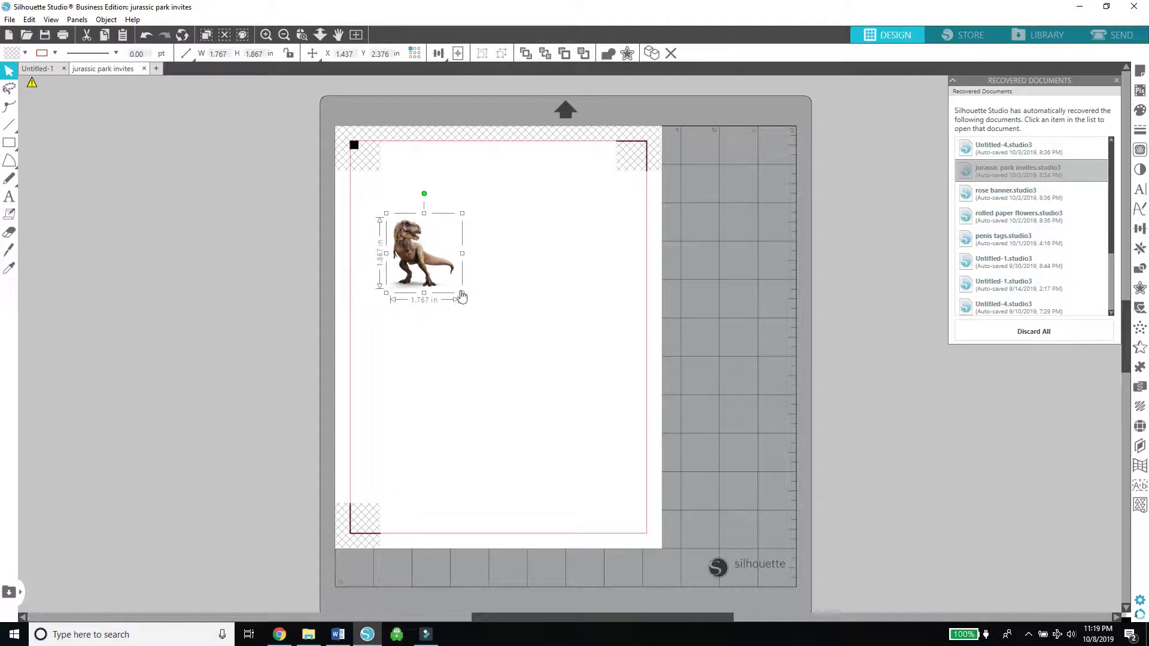
pyautogui.moveTo(462, 295); pyautogui.dragTo(508, 342)
pyautogui.click(337, 636)
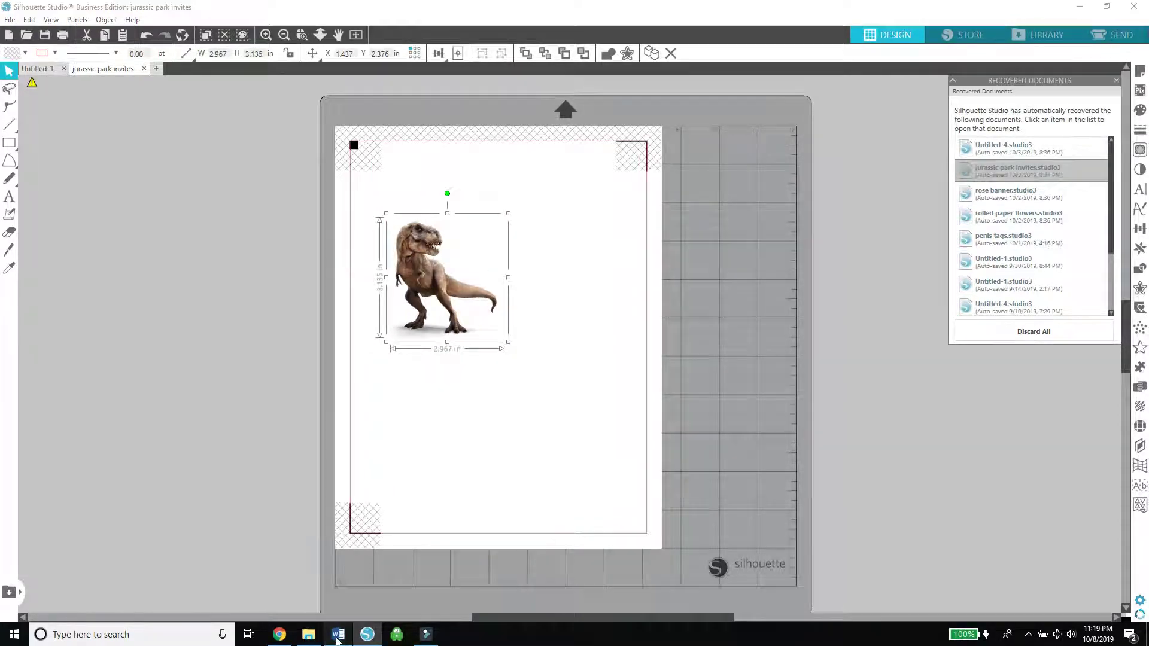
pyautogui.hotkey('ctrl', 'v')
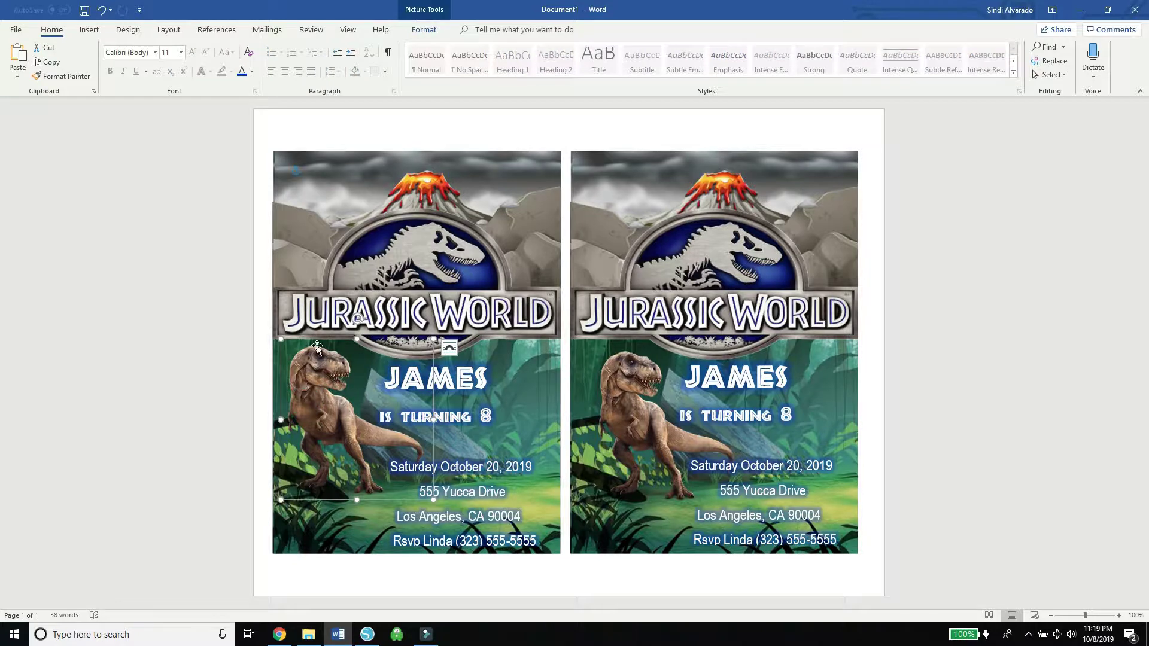
# Check the Word picture's 2.8 × 2.65 in size and resize the Silhouette T-rex to 2.654 × 2.804 in
pyautogui.click(417, 31)
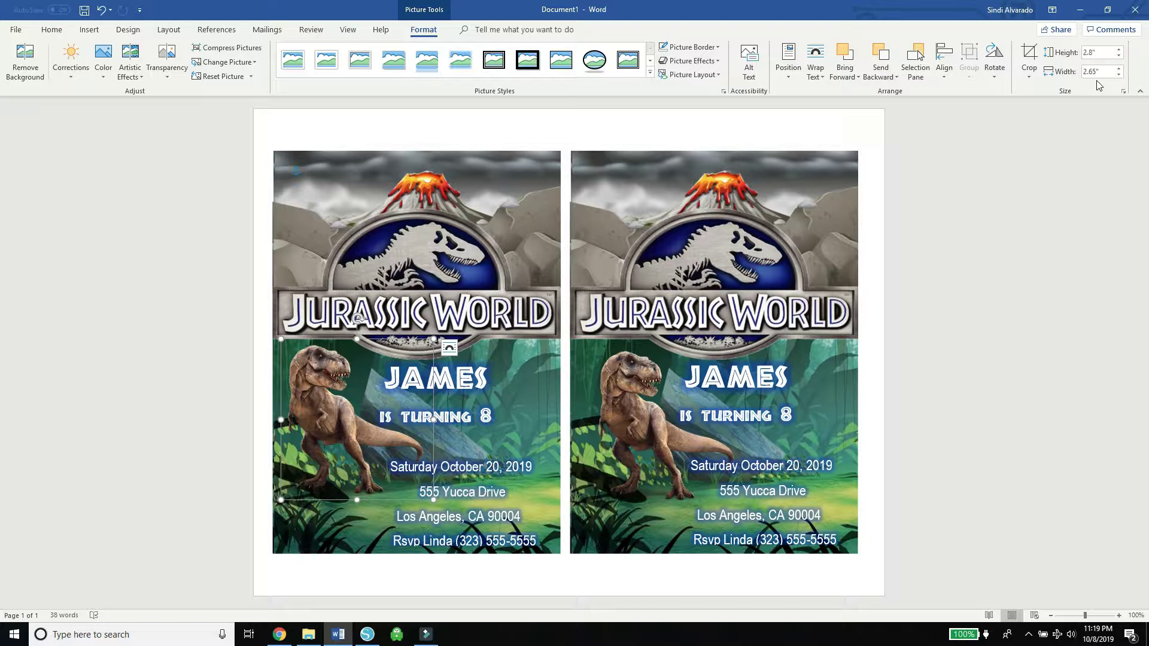
pyautogui.click(367, 634)
pyautogui.moveTo(508, 341); pyautogui.dragTo(502, 332)
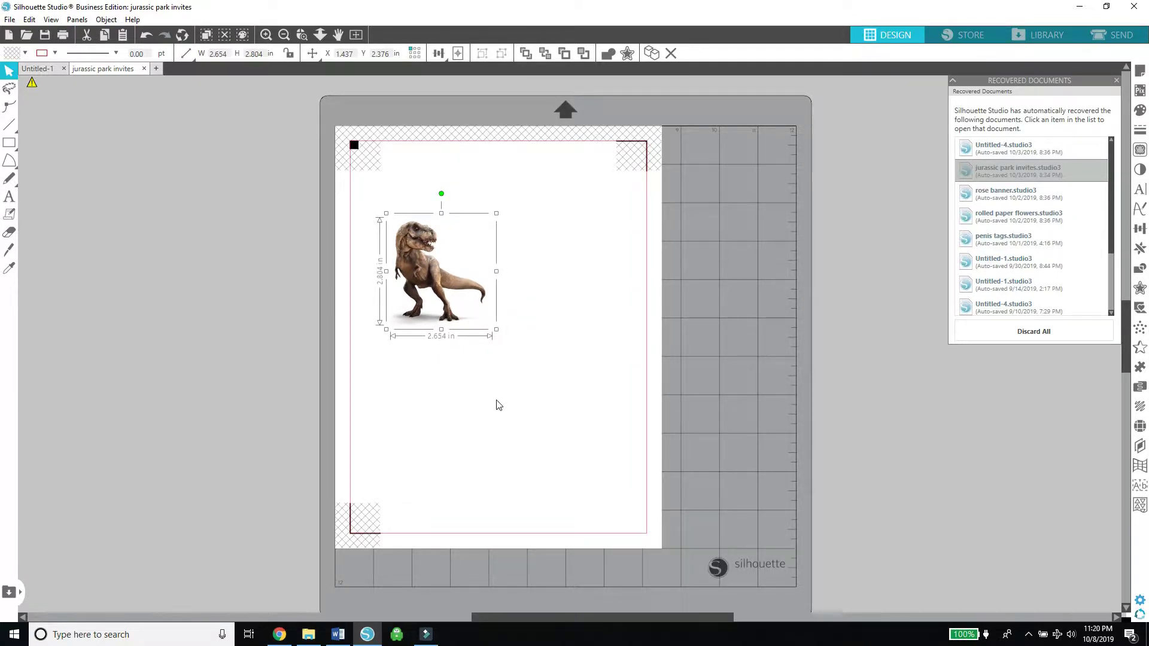
# Move the T-rex nearer the page's top-left and zoom in closely on it
pyautogui.moveTo(424, 323); pyautogui.dragTo(414, 305)
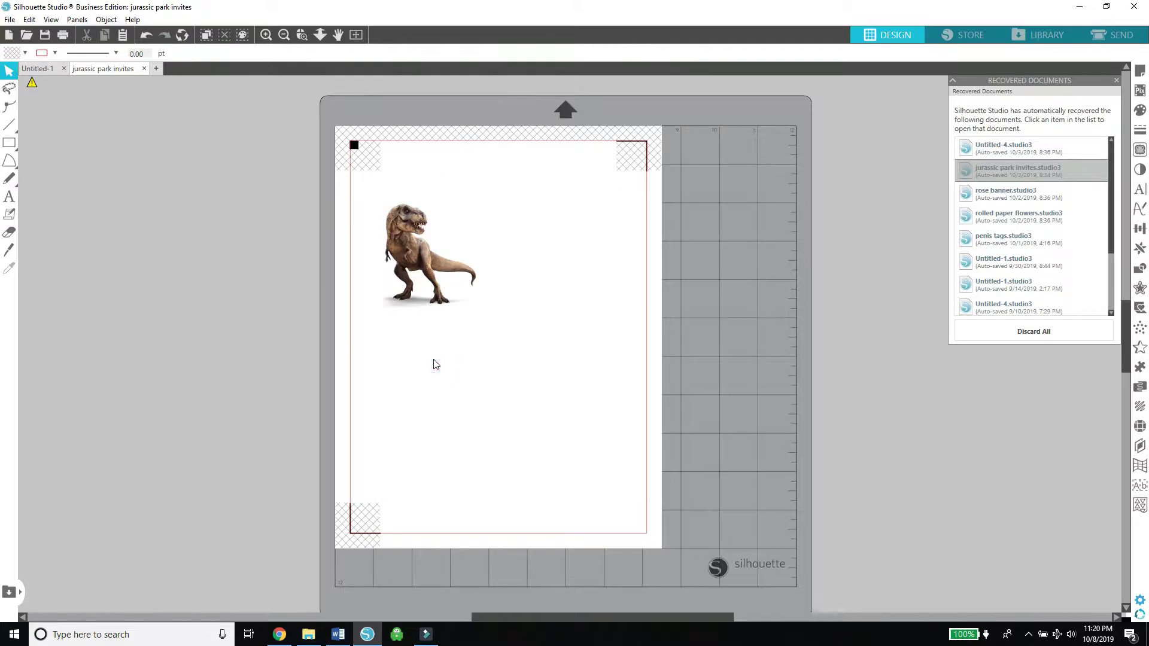
pyautogui.click(438, 292)
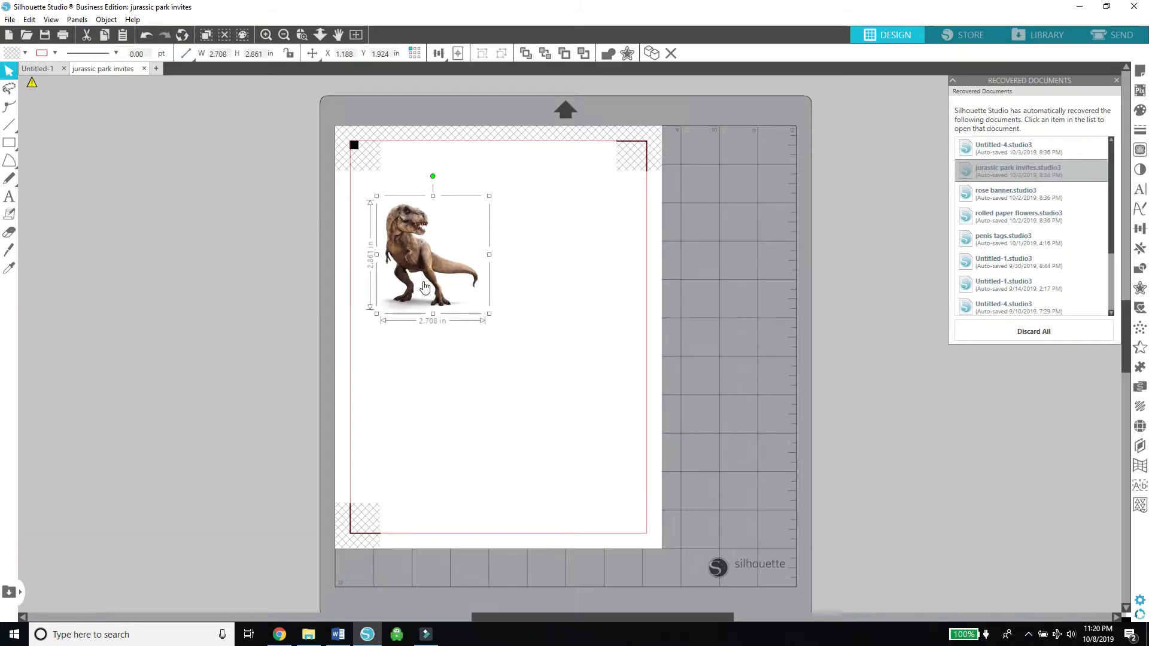
pyautogui.click(1140, 71)
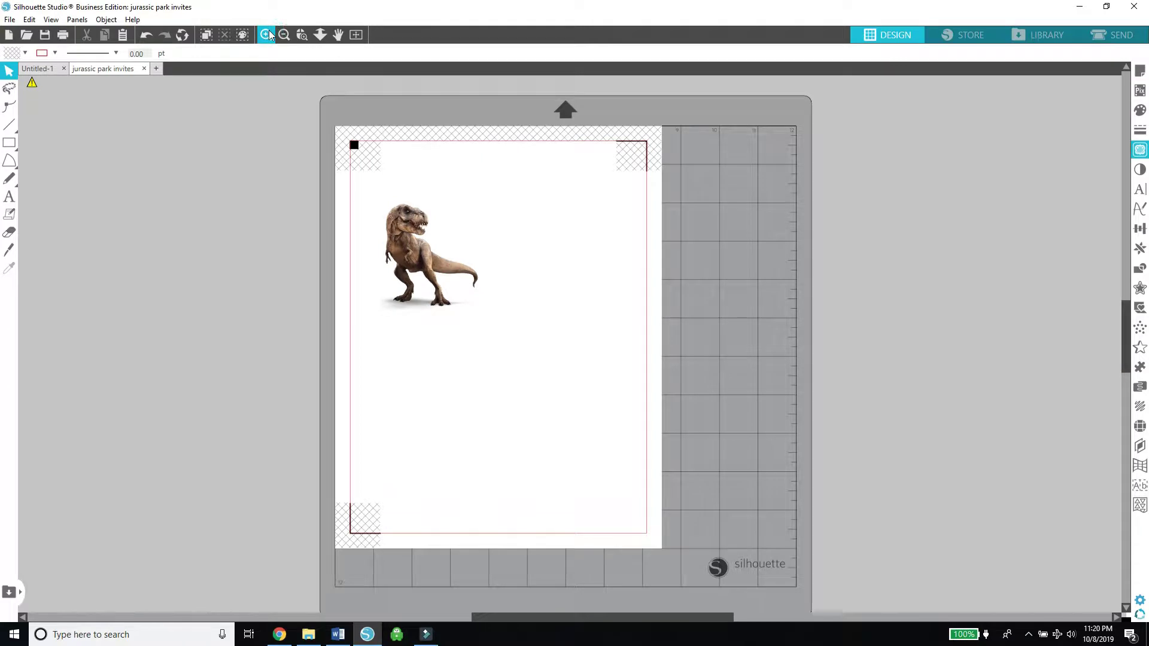
pyautogui.click(268, 31)
pyautogui.click(268, 31)
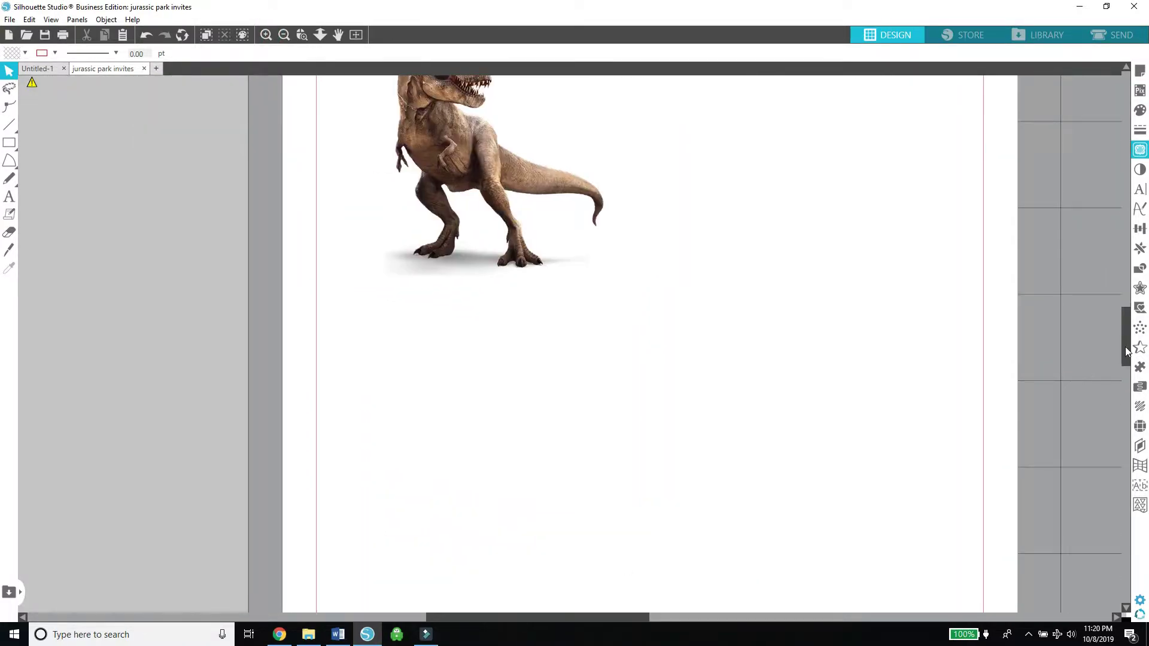
pyautogui.moveTo(1127, 352); pyautogui.dragTo(1127, 327)
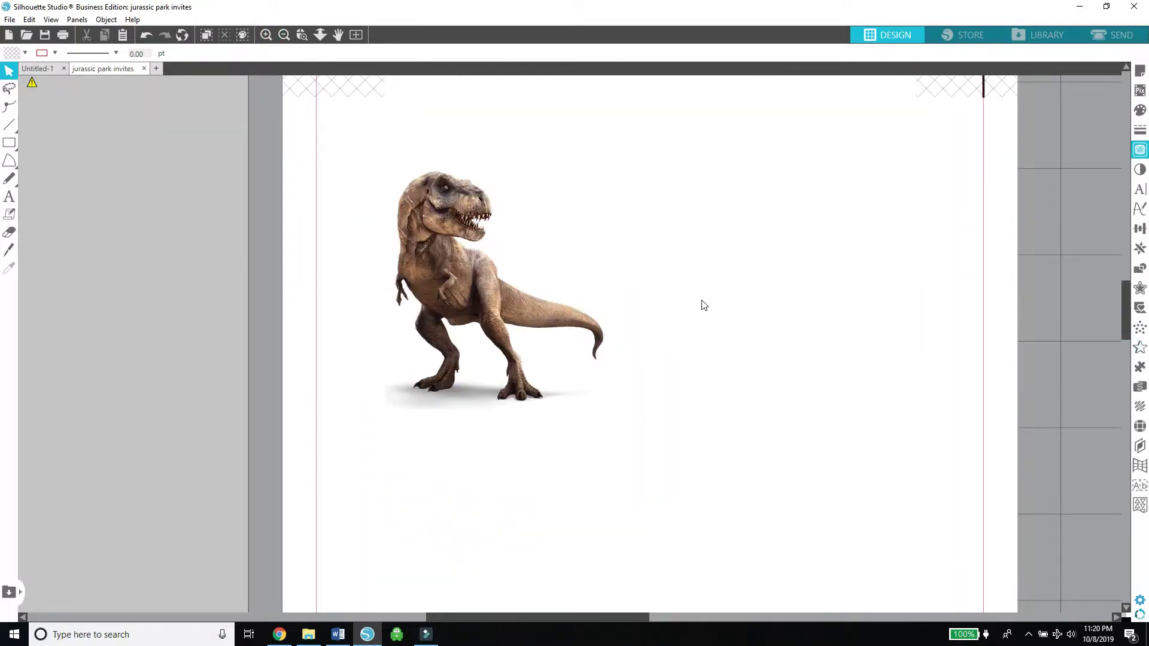
pyautogui.click(268, 31)
pyautogui.click(268, 31)
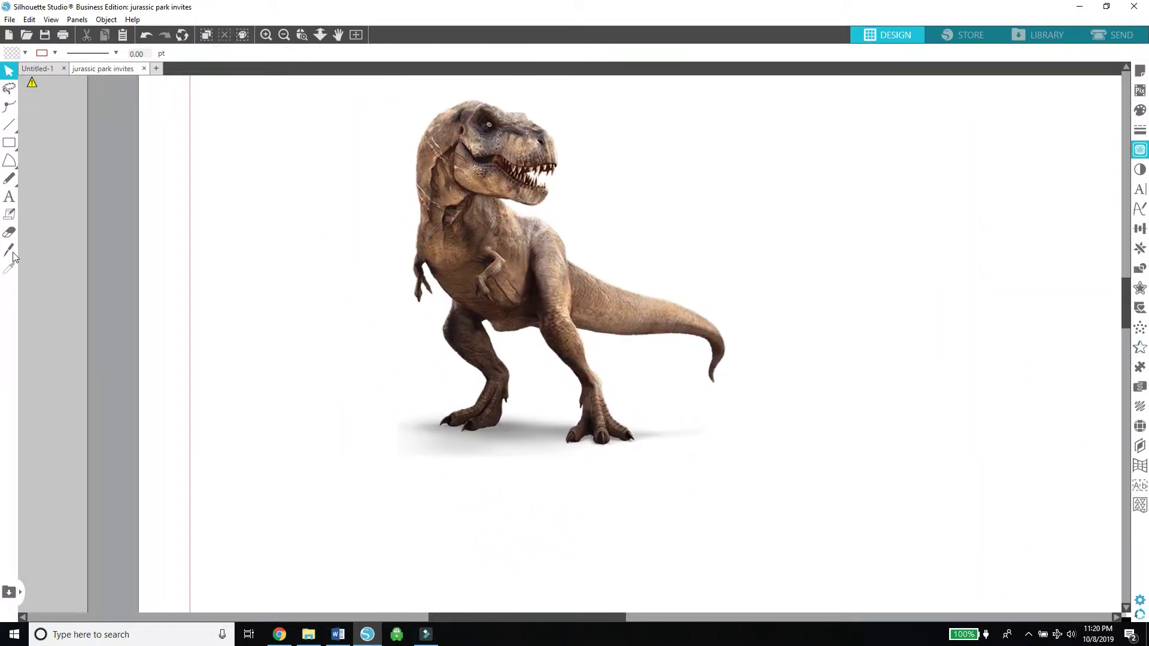
# Erase a first stroke through the shadow near the T-rex's left foot
pyautogui.click(8, 238)
pyautogui.moveTo(434, 421)
pyautogui.mouseDown()
pyautogui.moveTo(447, 444)
pyautogui.moveTo(424, 464)
pyautogui.moveTo(515, 419)
pyautogui.moveTo(482, 436)
pyautogui.moveTo(569, 418)
pyautogui.moveTo(554, 451)
pyautogui.moveTo(567, 419)
pyautogui.moveTo(549, 439)
pyautogui.moveTo(559, 461)
pyautogui.moveTo(559, 449)
pyautogui.moveTo(610, 451)
pyautogui.mouseUp()
pyautogui.click(146, 34)
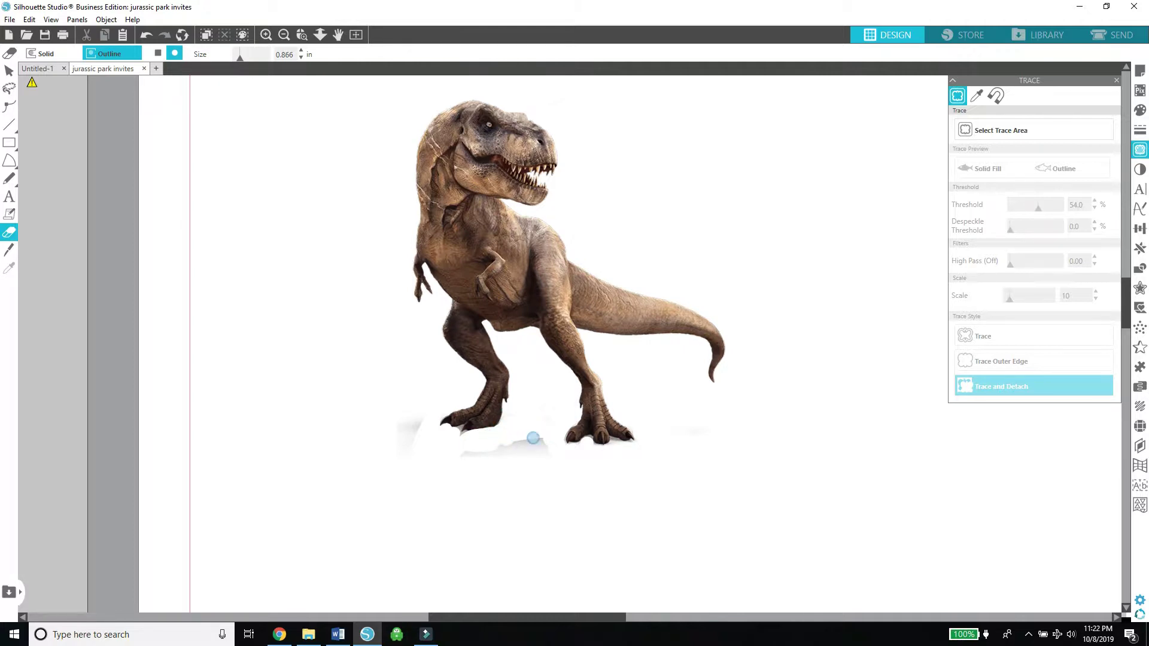
# Erase the remaining grey shadow beneath the T-rex's feet and return to the selection tool
pyautogui.moveTo(533, 438); pyautogui.dragTo(518, 469)
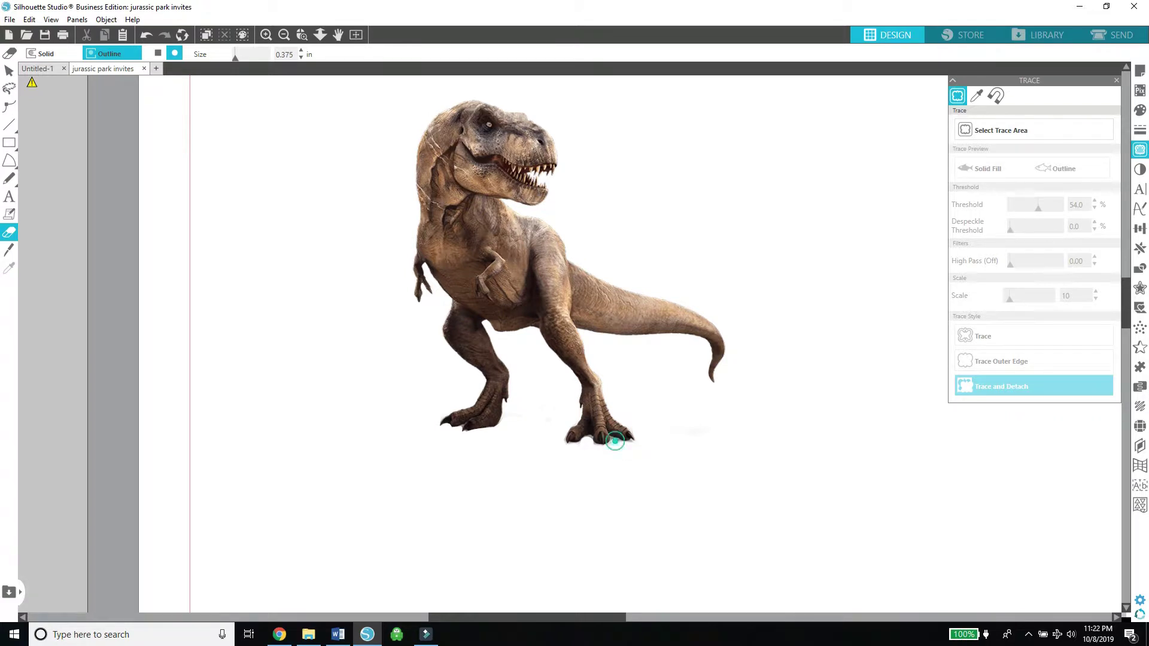
pyautogui.click(9, 70)
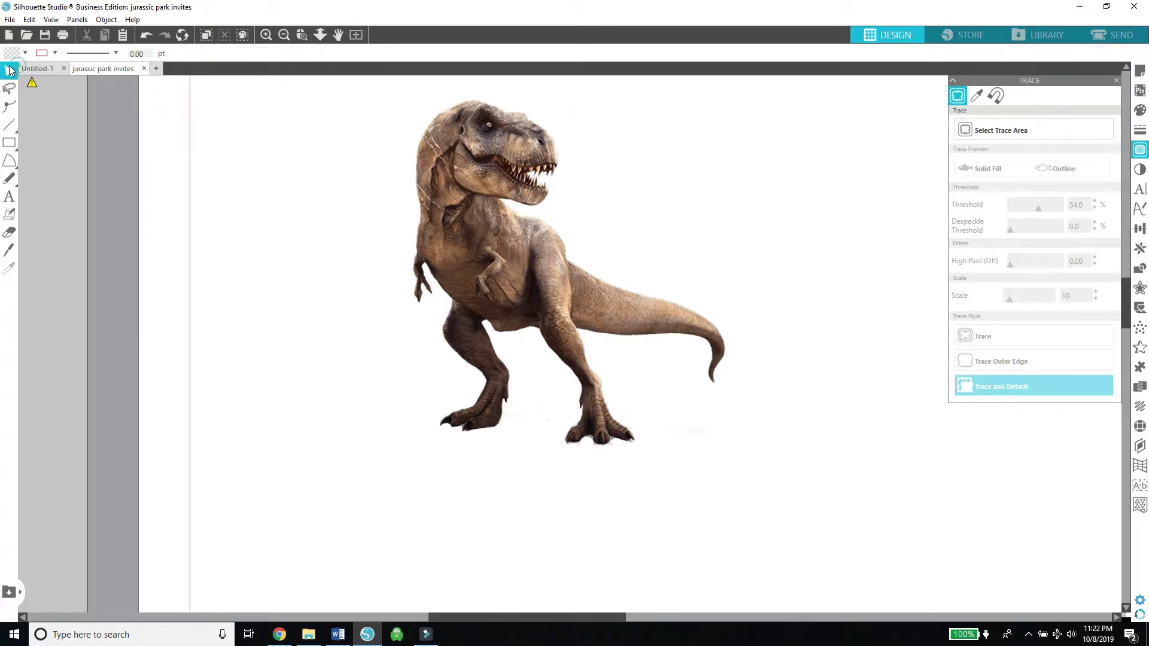
# Mark the T-rex as the trace area and raise the threshold to 95%
pyautogui.click(284, 35)
pyautogui.click(1000, 130)
pyautogui.moveTo(599, 381)
pyautogui.mouseDown()
pyautogui.moveTo(706, 443)
pyautogui.moveTo(383, 157)
pyautogui.mouseUp()
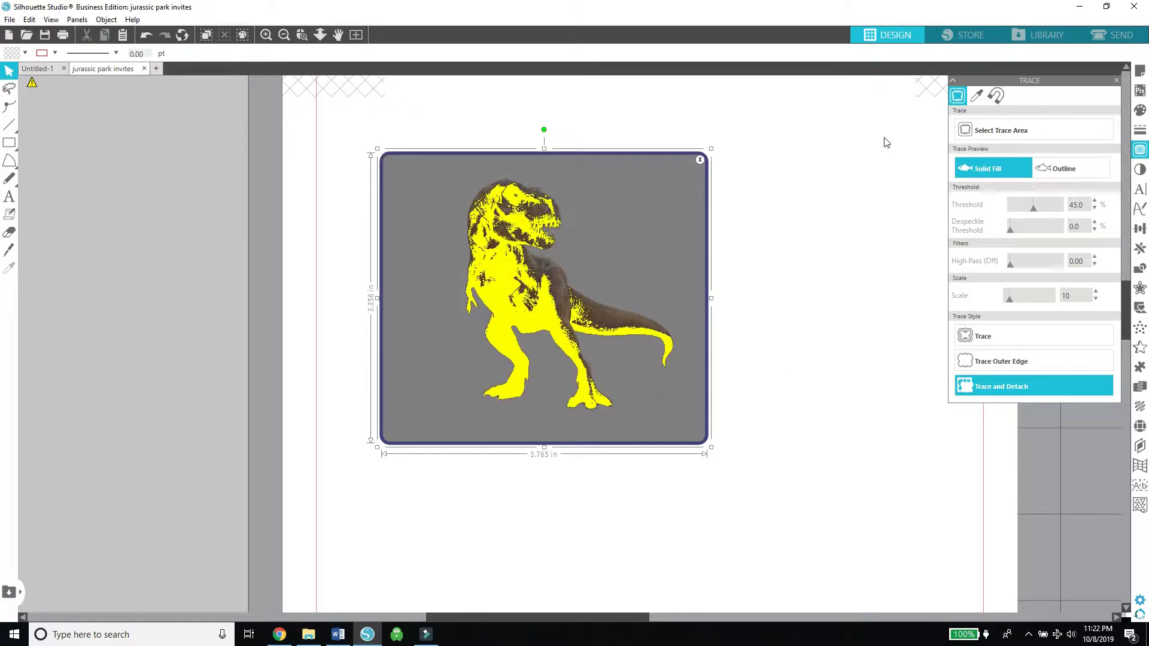
pyautogui.moveTo(1046, 210); pyautogui.dragTo(1057, 210)
pyautogui.click(1065, 211)
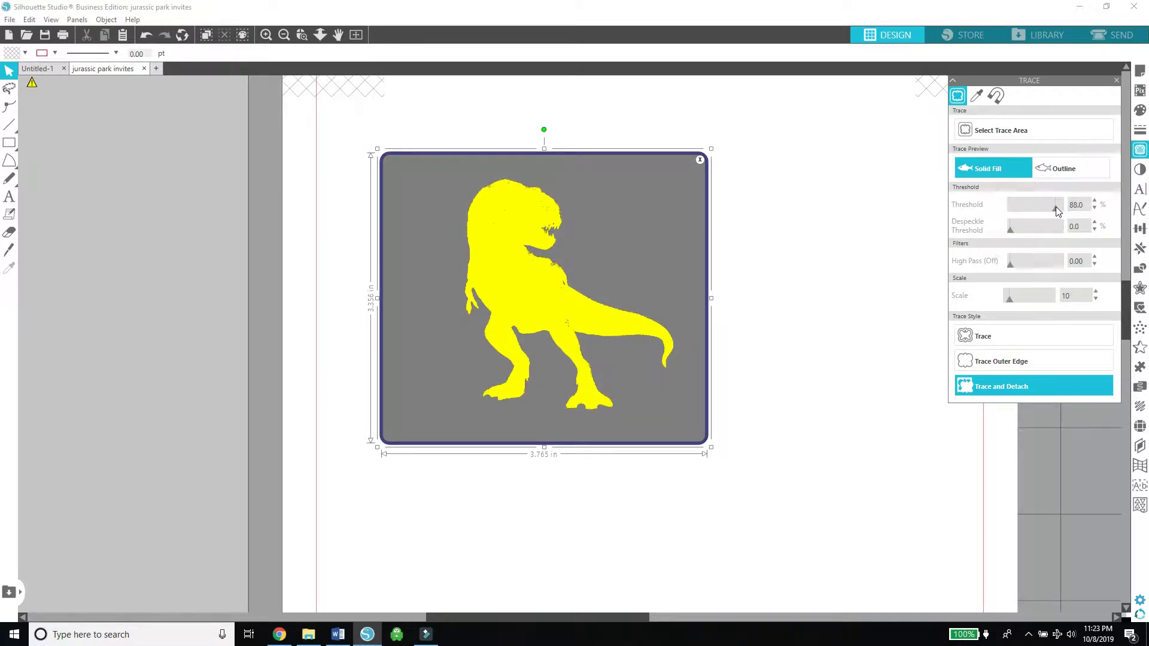
pyautogui.click(1095, 199)
pyautogui.click(1095, 199)
# Trace the T-rex's outer edge and verify the image sits on its cut line
pyautogui.click(1006, 360)
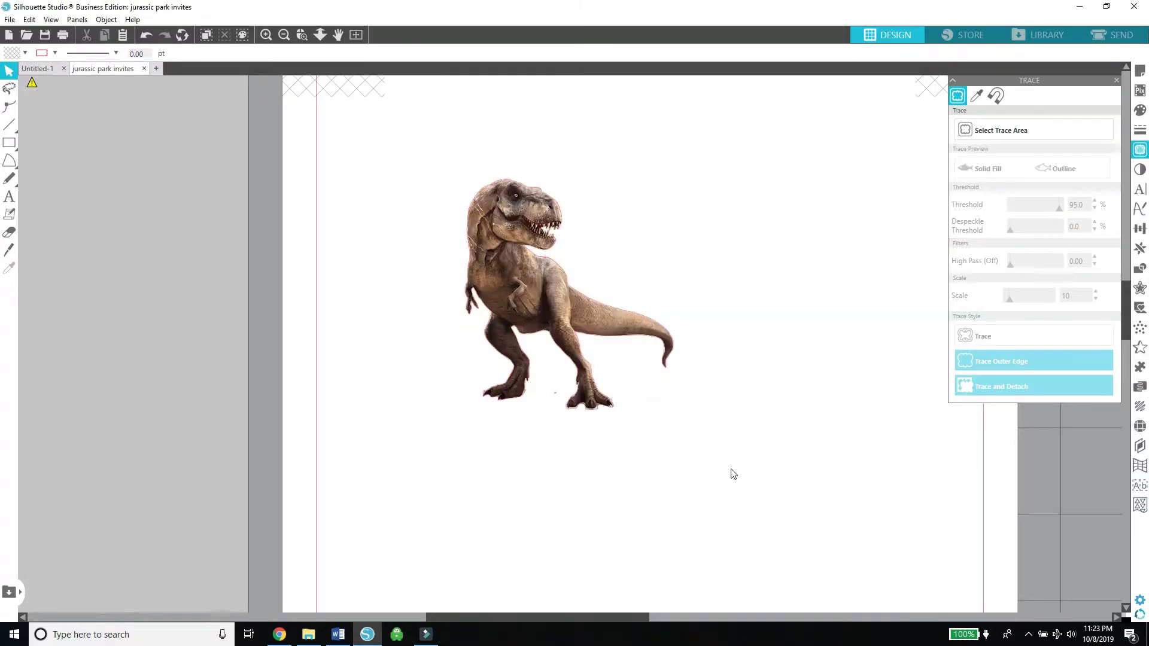
pyautogui.moveTo(593, 396); pyautogui.dragTo(590, 331)
pyautogui.click(556, 367)
pyautogui.moveTo(576, 260); pyautogui.dragTo(585, 330)
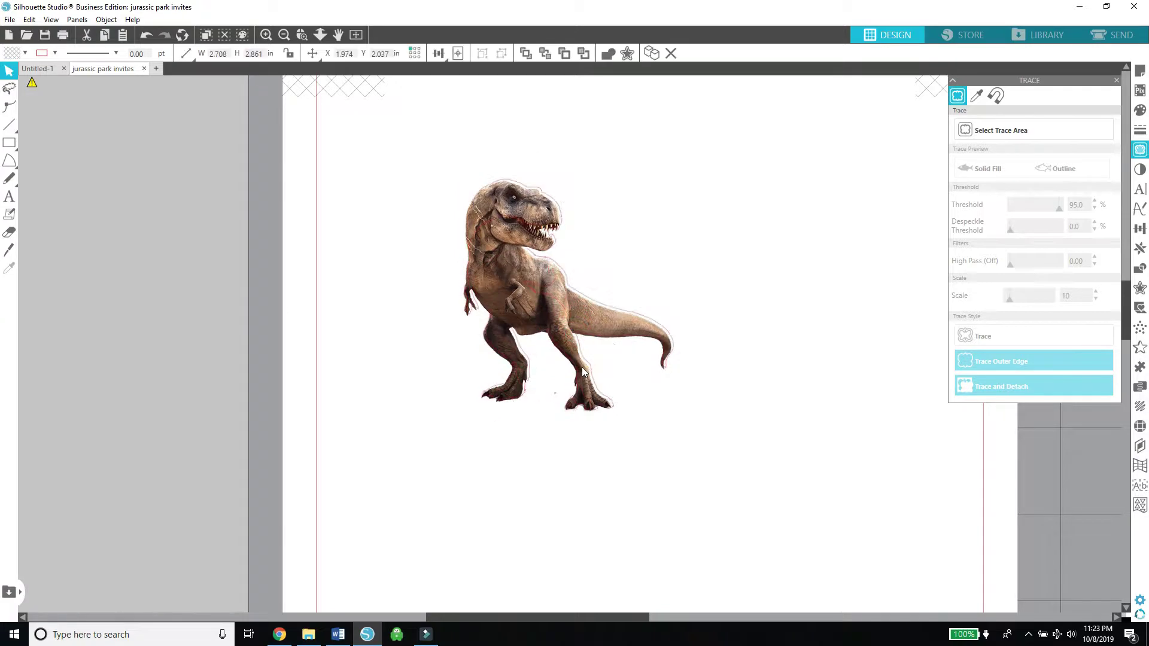
# Move the traced T-rex, together with its cut line, to the page's top-left corner
pyautogui.click(553, 371)
pyautogui.moveTo(468, 210); pyautogui.dragTo(392, 132)
pyautogui.click(508, 375)
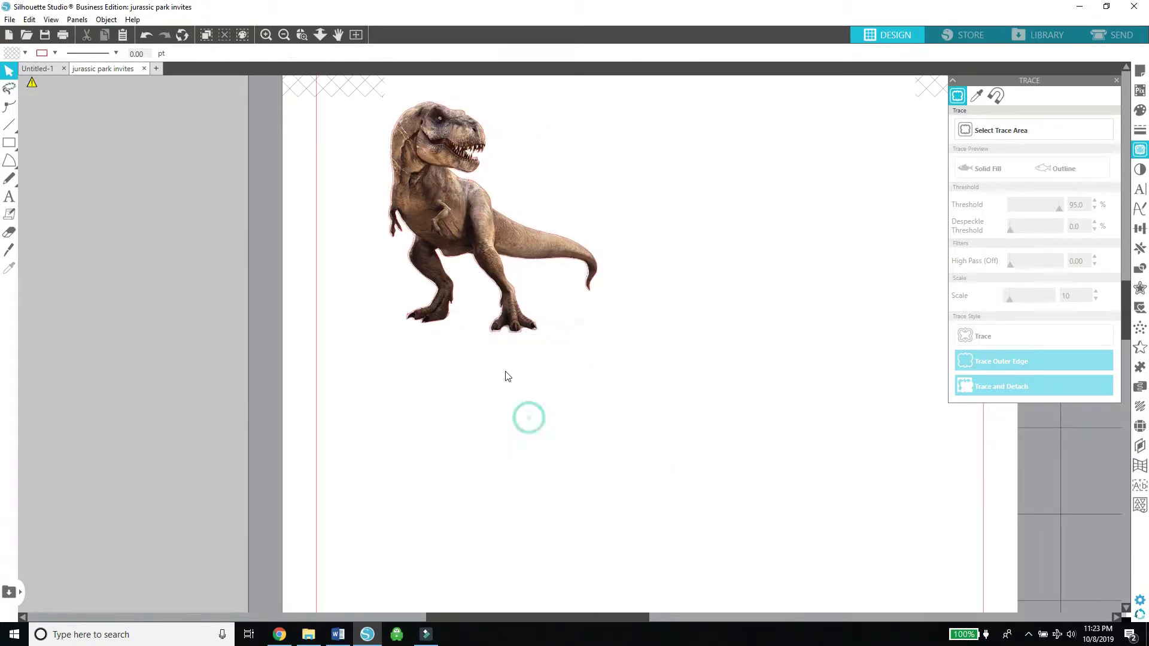
pyautogui.moveTo(434, 189); pyautogui.dragTo(377, 192)
pyautogui.click(150, 37)
pyautogui.click(9, 232)
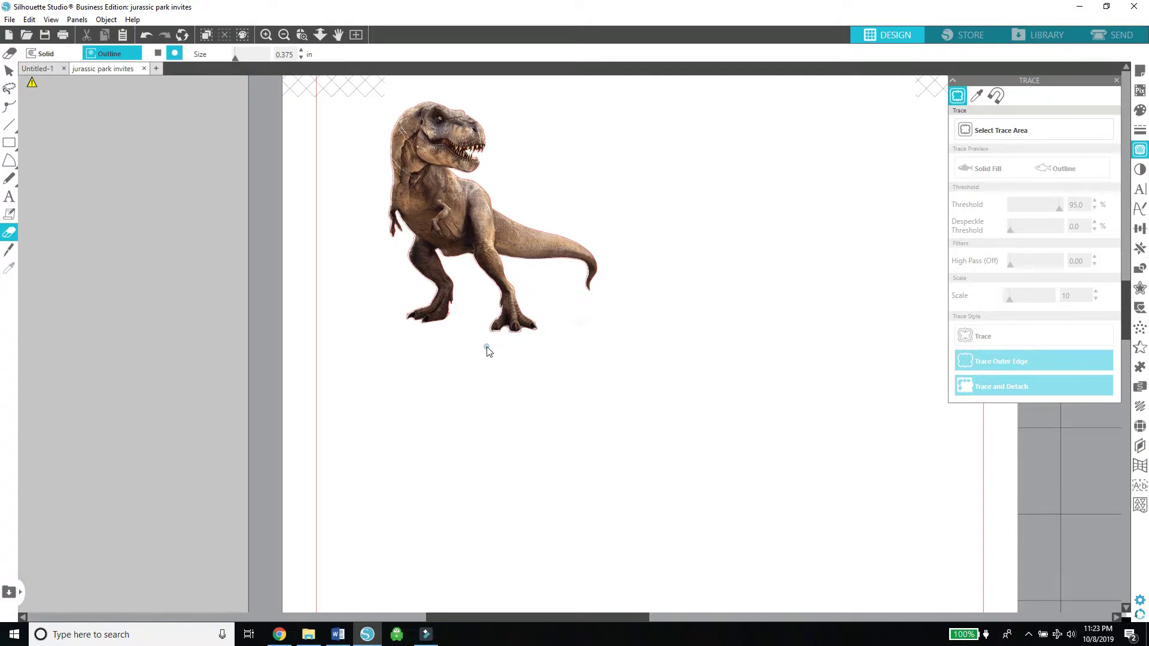
pyautogui.click(9, 70)
pyautogui.moveTo(420, 190)
pyautogui.mouseDown()
pyautogui.moveTo(372, 166)
pyautogui.moveTo(404, 6)
pyautogui.moveTo(388, 251)
pyautogui.moveTo(400, 257)
pyautogui.mouseUp()
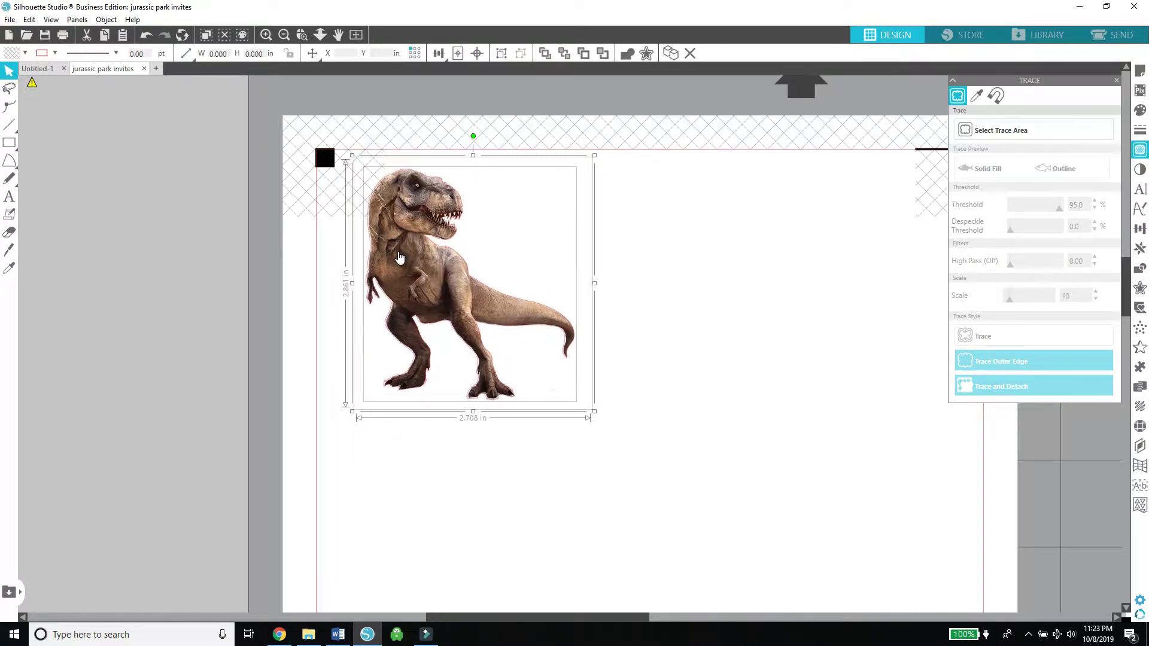
# Duplicate the T-rex and rotate the copy 180° beside it, tails interlocking
pyautogui.rightClick(382, 236)
pyautogui.click(424, 467)
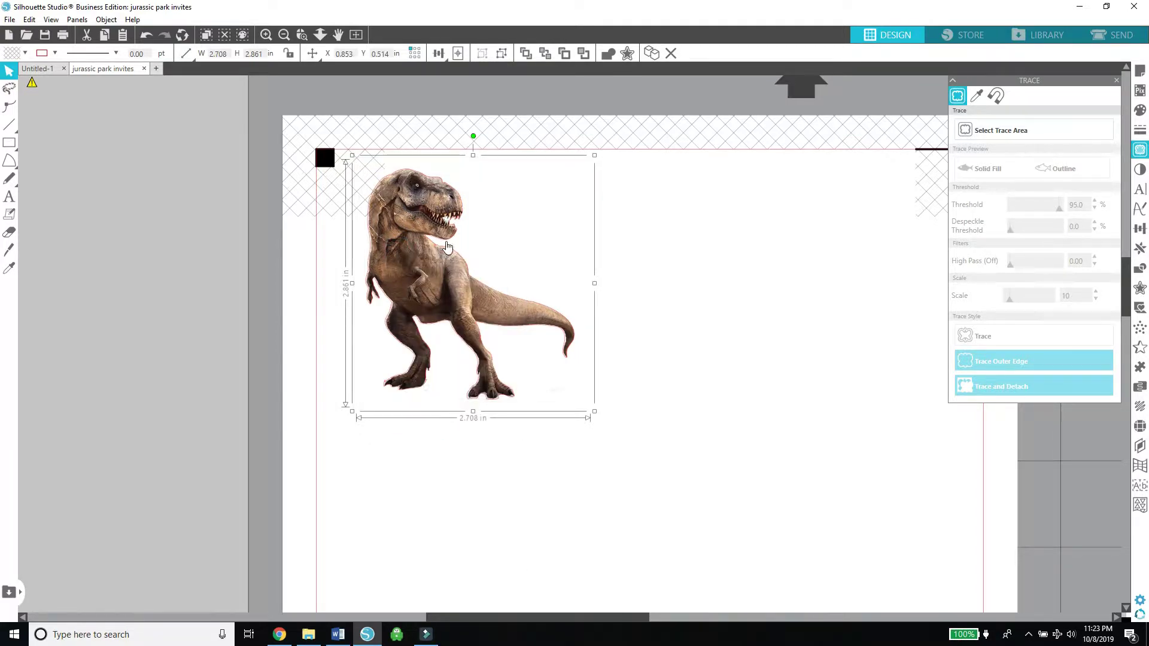
pyautogui.rightClick(442, 261)
pyautogui.click(466, 345)
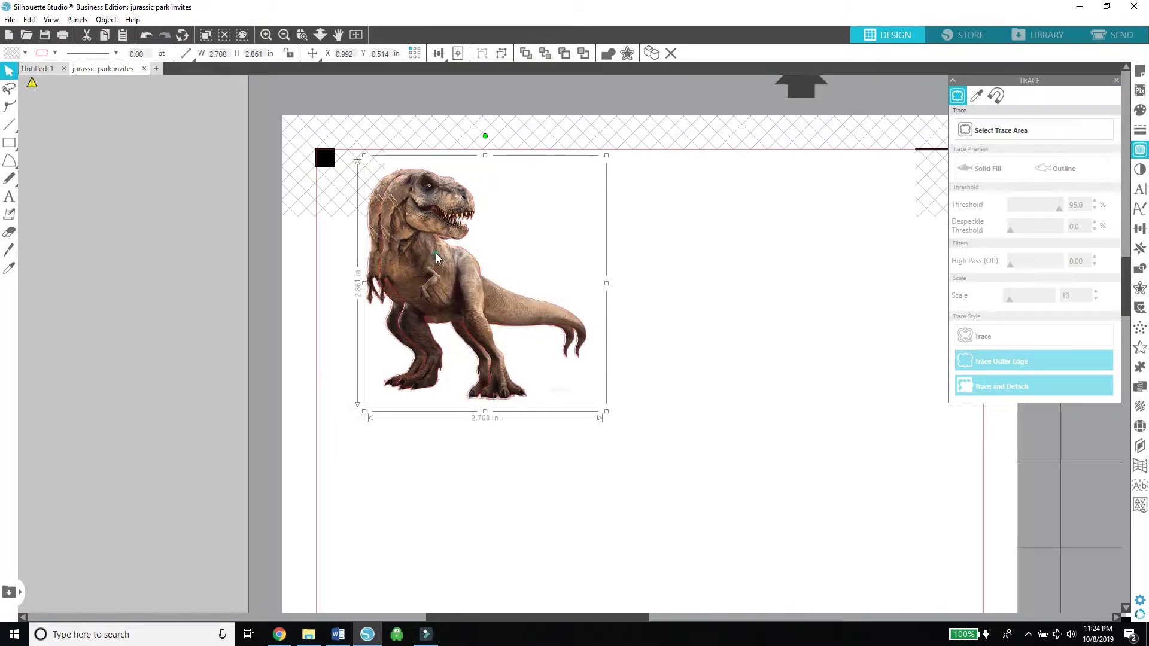
pyautogui.moveTo(580, 176); pyautogui.dragTo(562, 406)
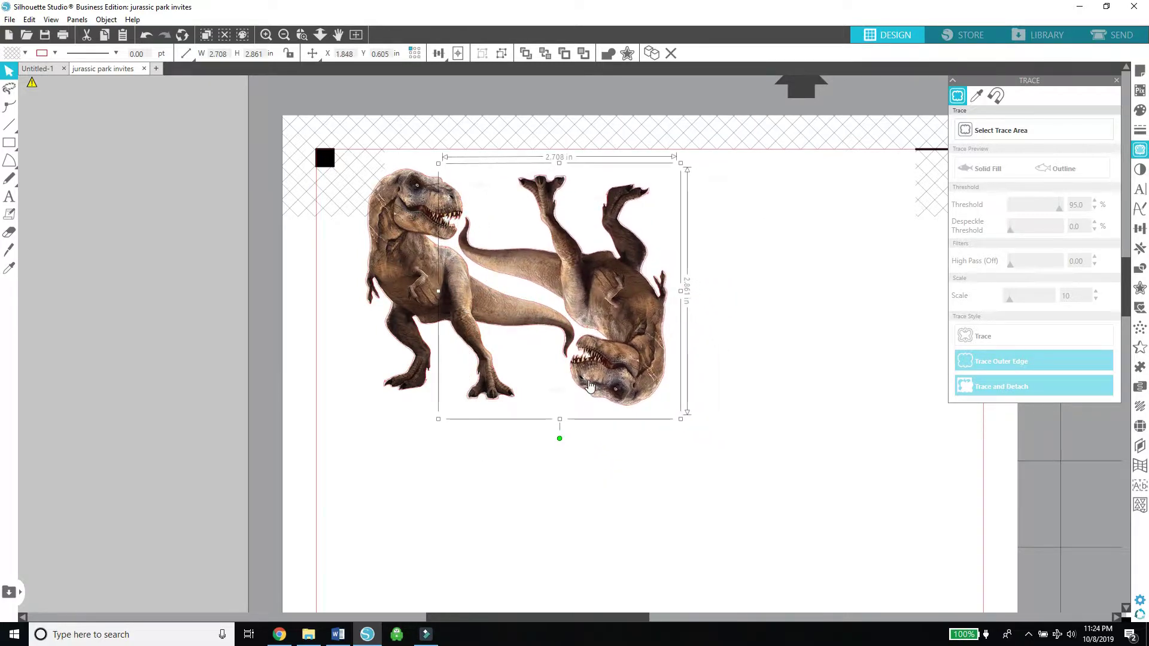
# Nestle the upside-down T-rex beside the original and place a duplicate pair to its right
pyautogui.moveTo(644, 486); pyautogui.dragTo(455, 333)
pyautogui.rightClick(455, 333)
pyautogui.click(469, 367)
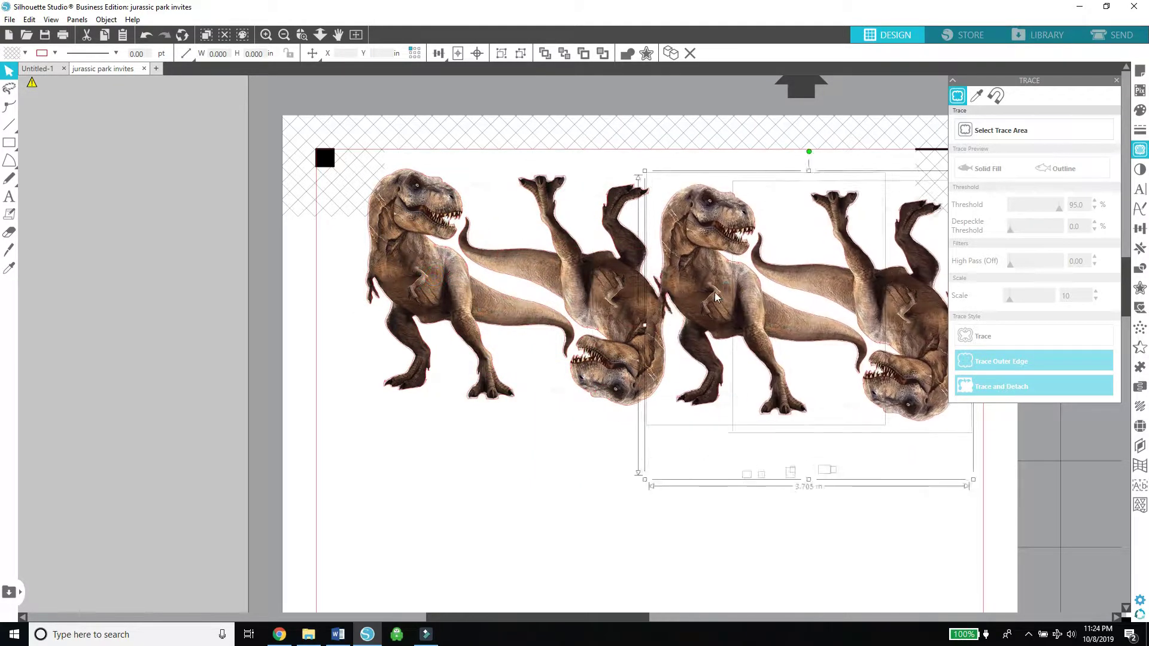
pyautogui.moveTo(407, 288); pyautogui.dragTo(610, 273)
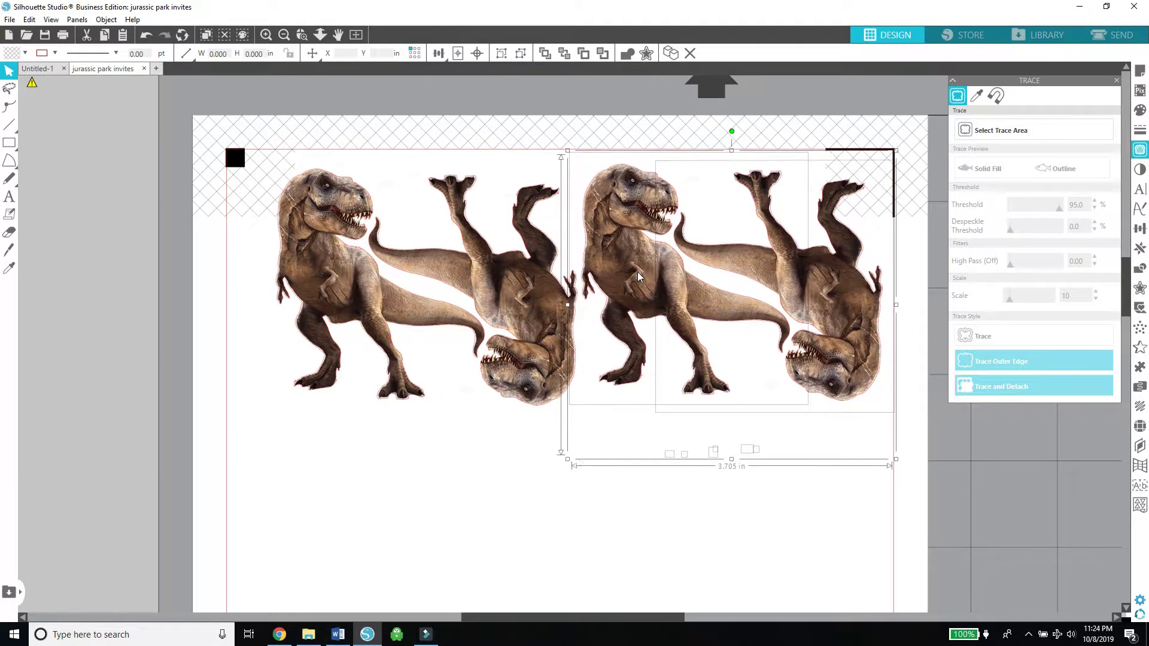
pyautogui.click(573, 501)
# Select all four T-rex images, nudge the row, and duplicate it below the first
pyautogui.moveTo(885, 416); pyautogui.dragTo(255, 146)
pyautogui.moveTo(429, 320); pyautogui.dragTo(416, 331)
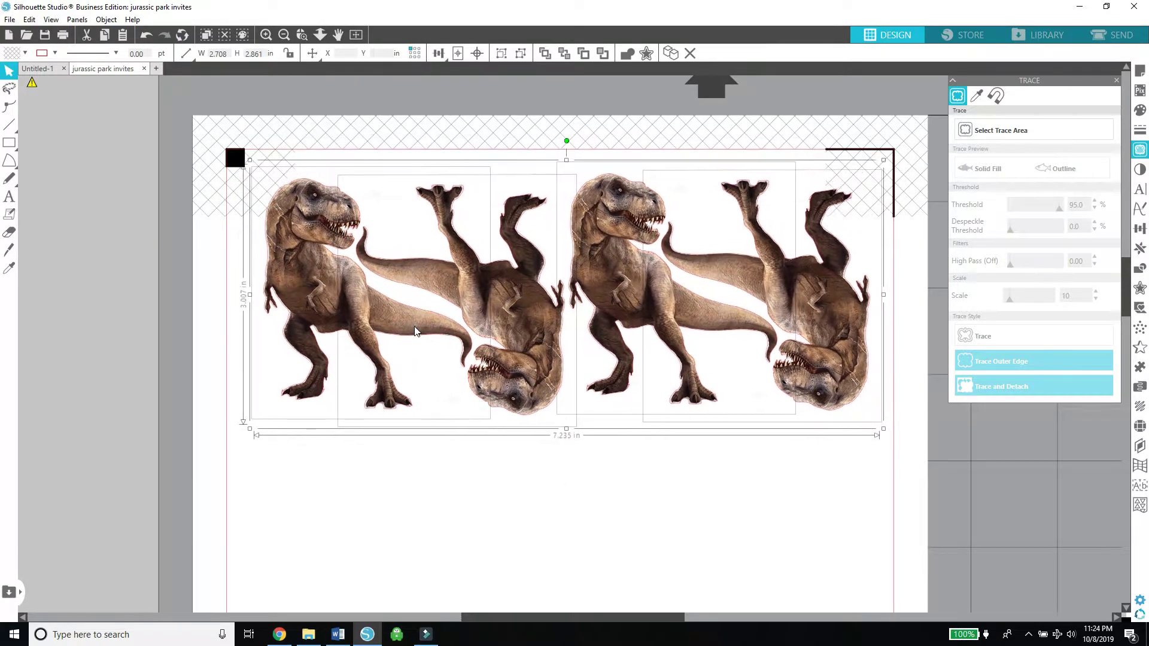
pyautogui.rightClick(388, 427)
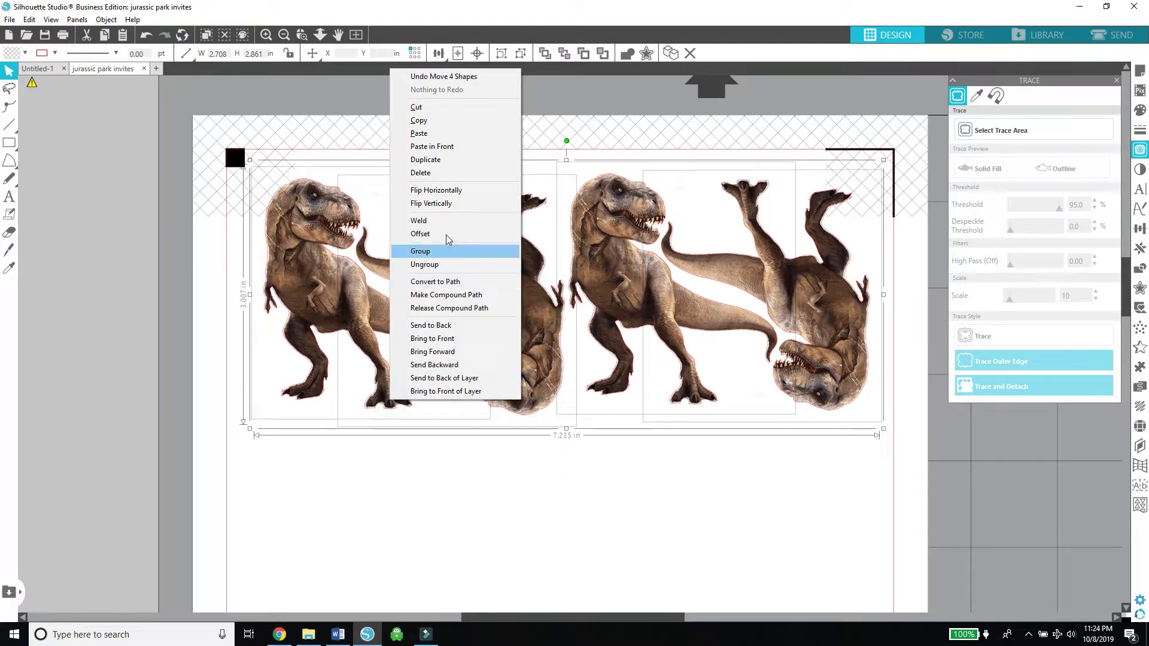
pyautogui.click(470, 166)
pyautogui.moveTo(362, 329); pyautogui.dragTo(329, 325)
# Duplicate the row again as a third row at the page bottom and zoom out
pyautogui.rightClick(331, 328)
pyautogui.click(366, 382)
pyautogui.moveTo(333, 282); pyautogui.dragTo(346, 434)
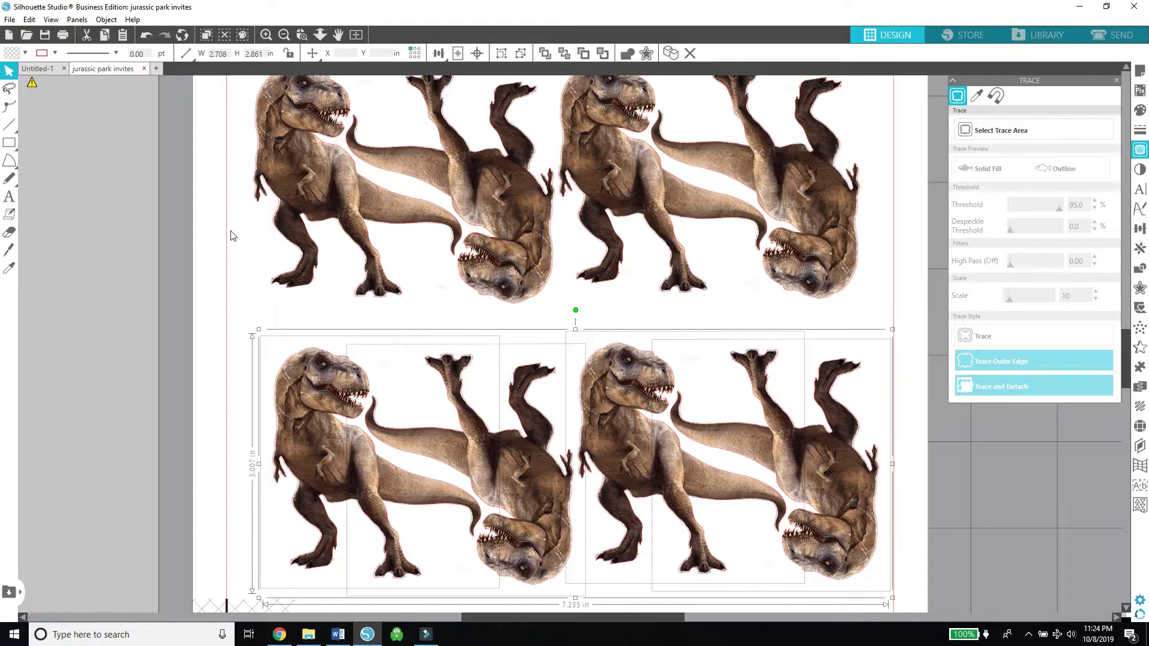
pyautogui.click(285, 34)
pyautogui.click(507, 323)
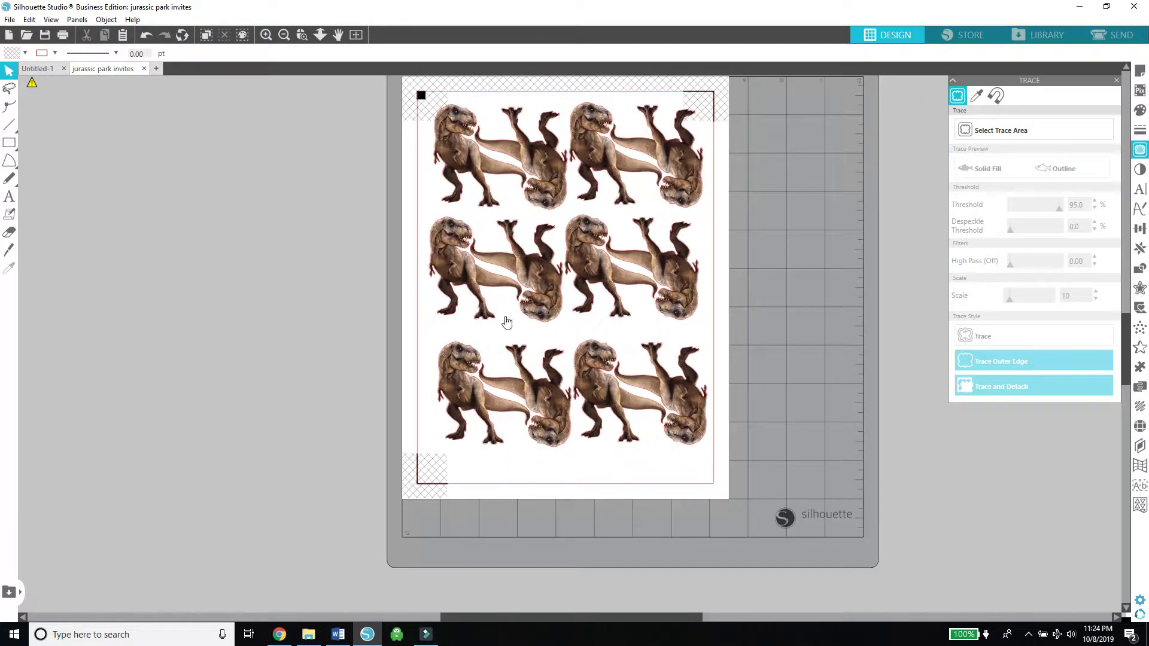